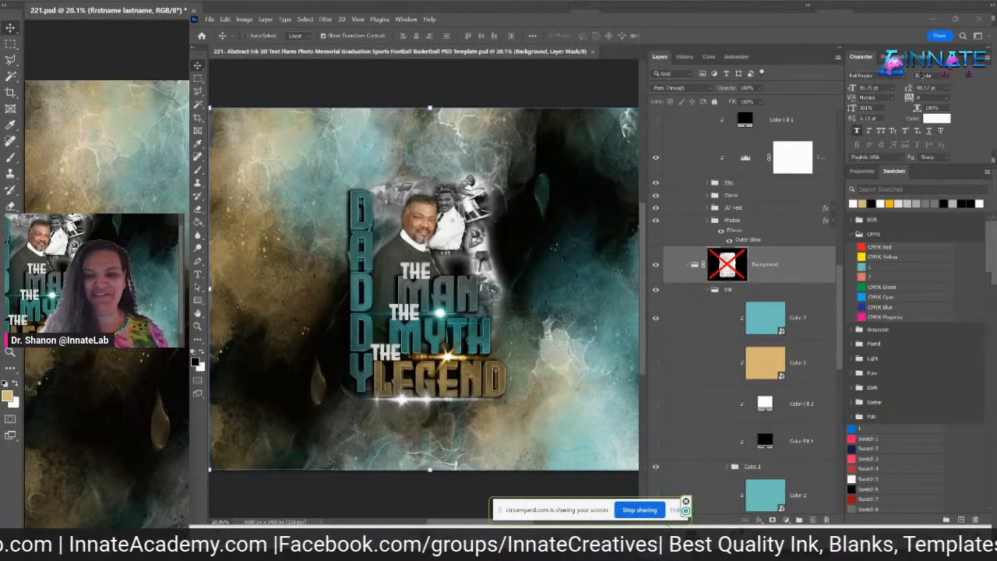
# - Show the shirt outline overlay layer and the size guide overlay layer above it in Group 1
pyautogui.click(673, 511)
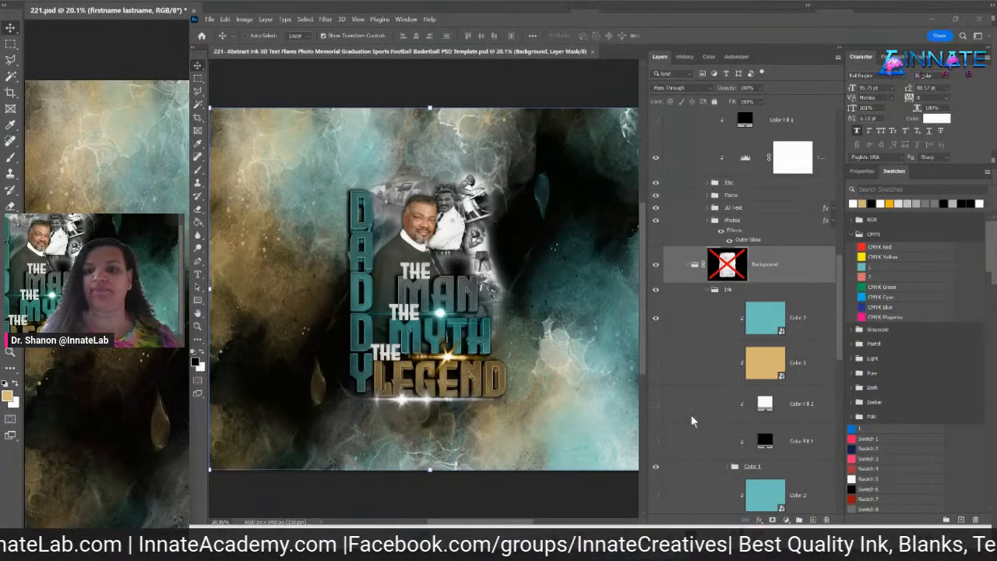
pyautogui.scroll(-5, 692, 413)
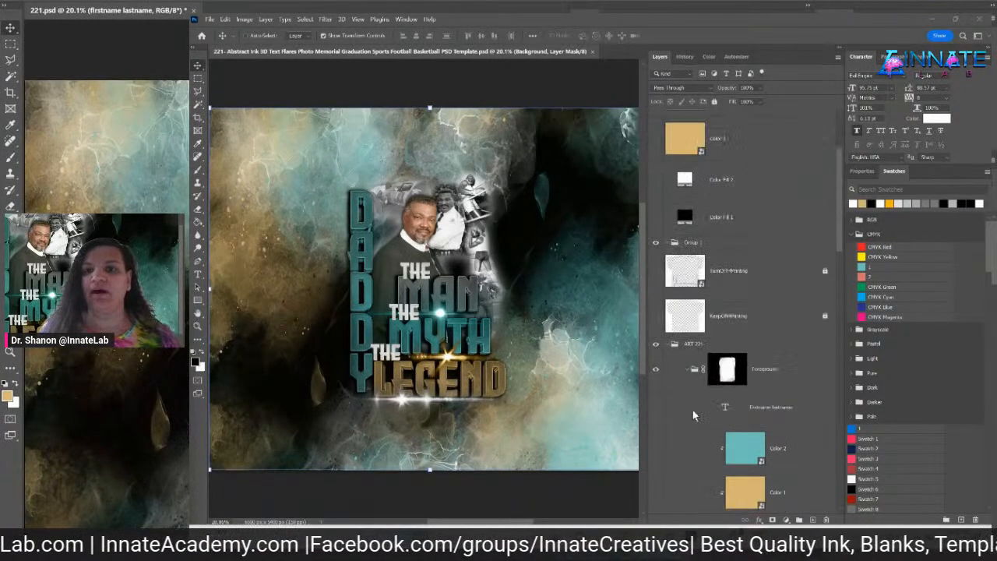
pyautogui.click(656, 317)
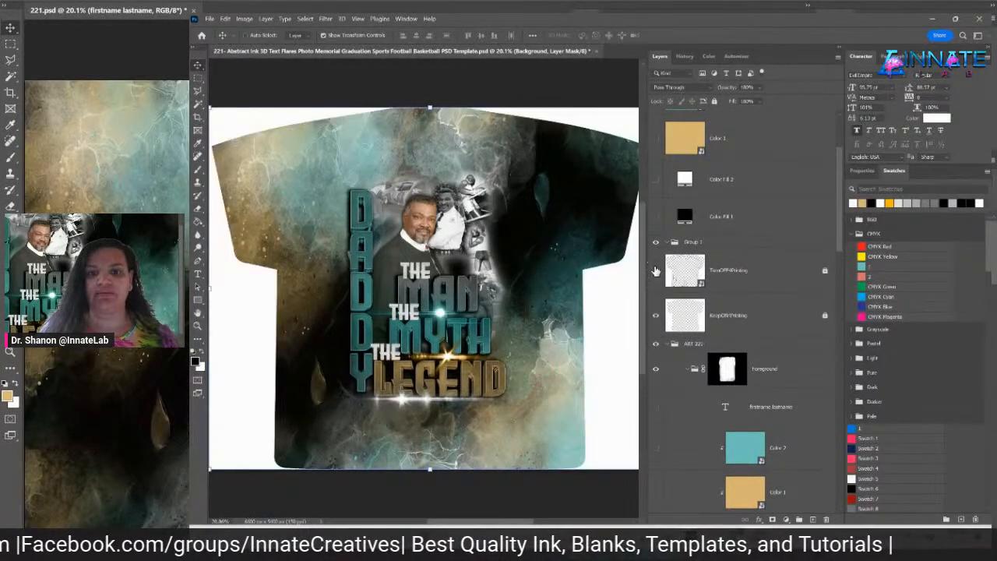
pyautogui.click(656, 270)
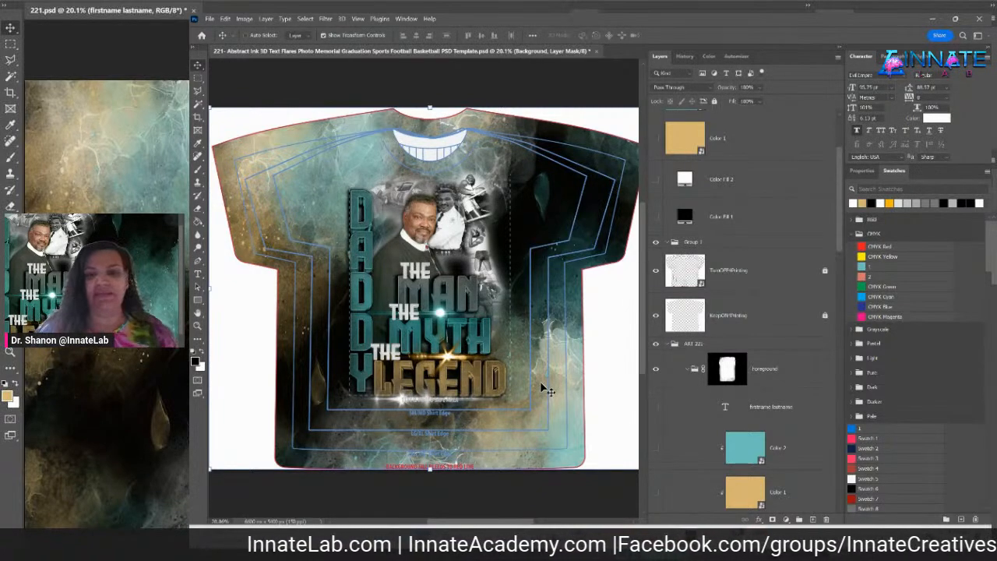
# - Open the contents of the artwork's Photo 1 smart object and toggle the 101 Collage layer off and back on
pyautogui.hotkey('ctrl', '+')
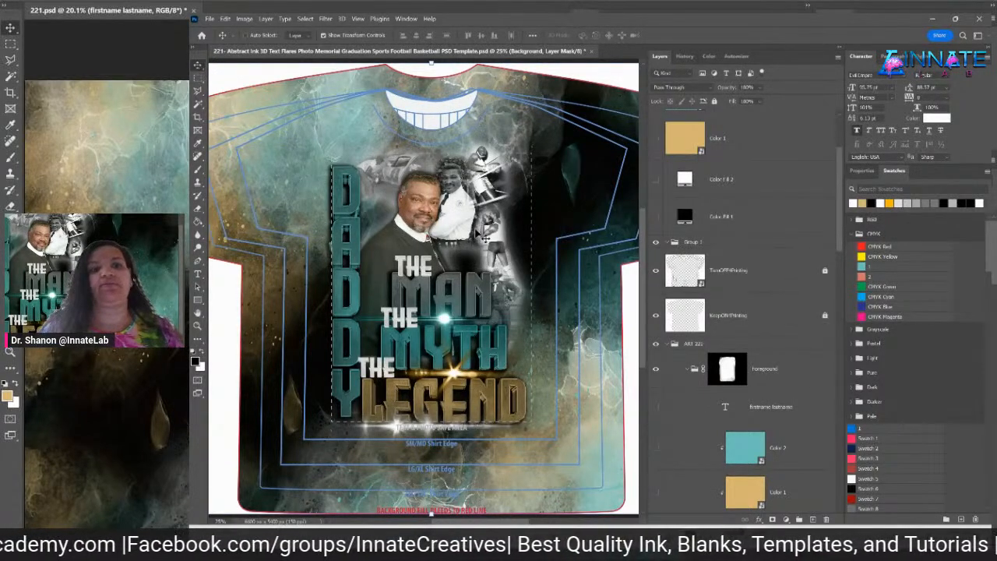
pyautogui.rightClick(436, 208)
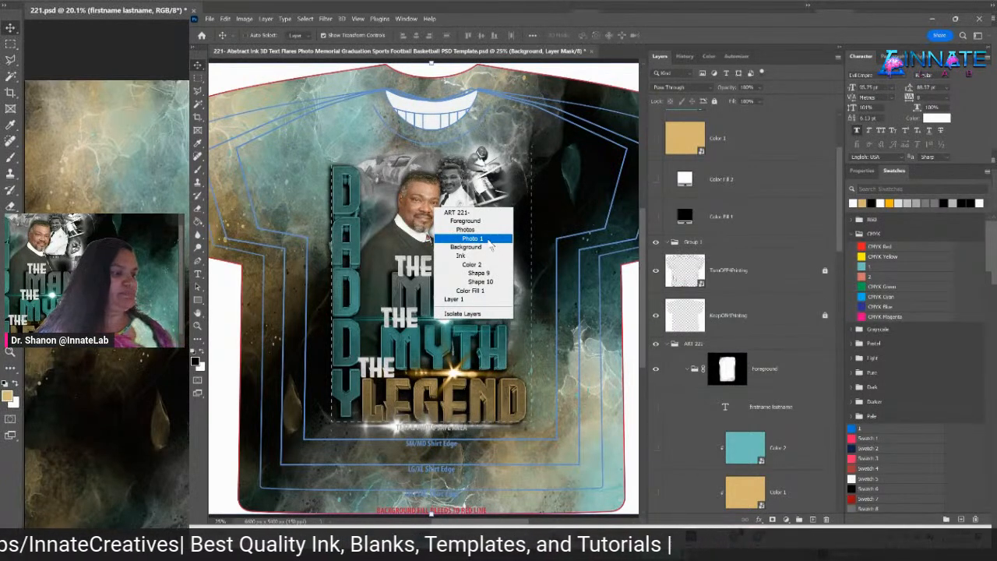
pyautogui.click(491, 247)
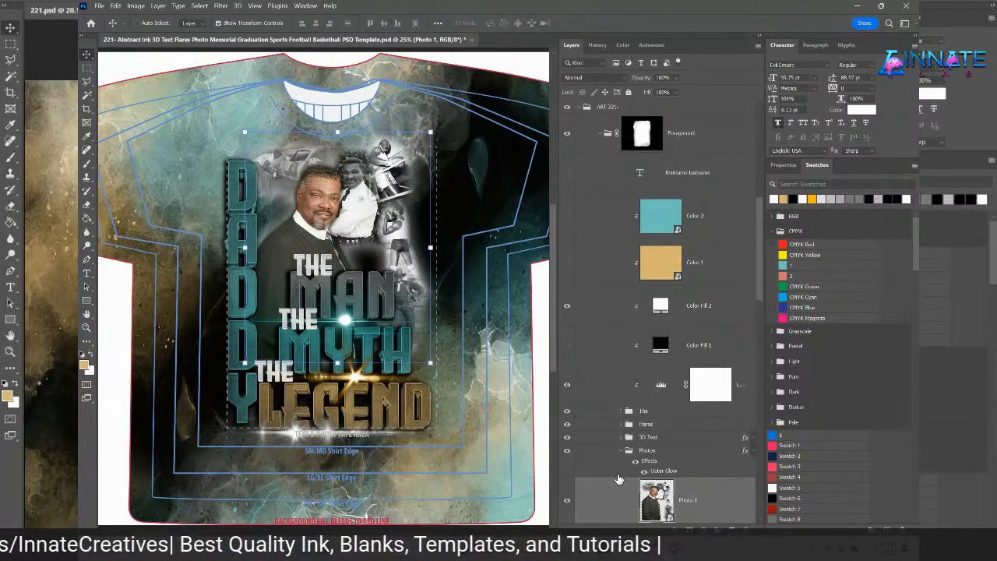
pyautogui.scroll(-1, 537, 396)
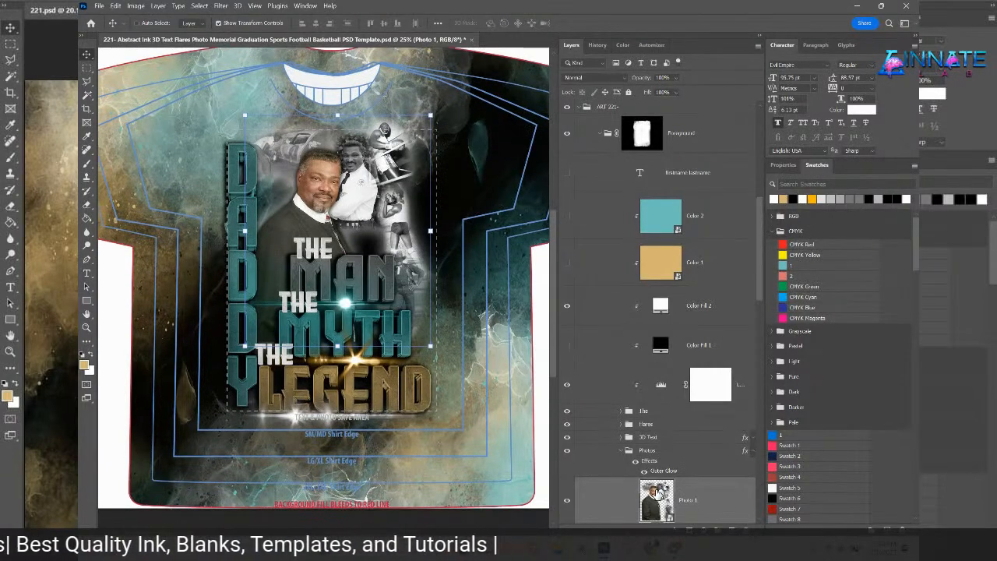
pyautogui.doubleClick(657, 499)
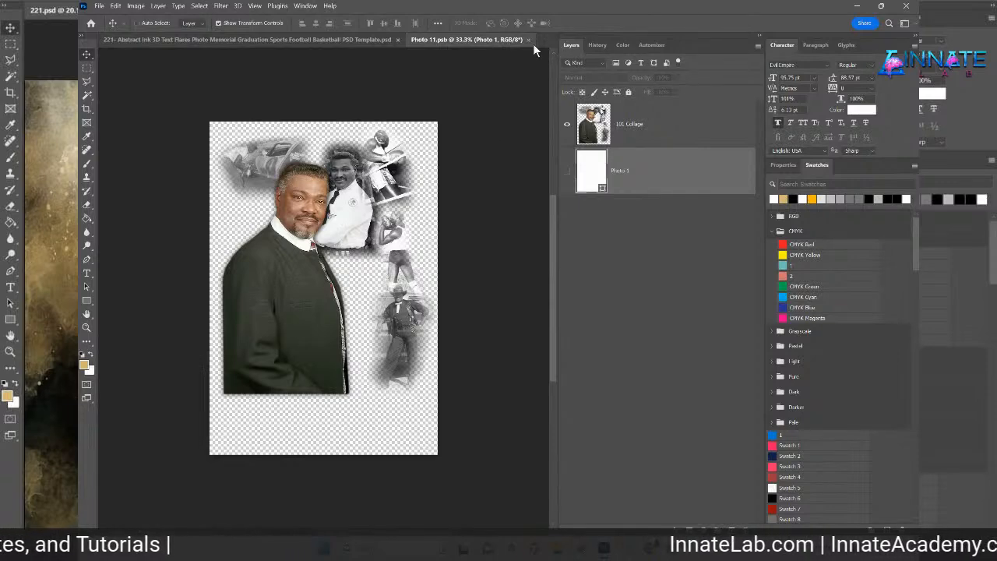
pyautogui.click(568, 125)
pyautogui.click(568, 126)
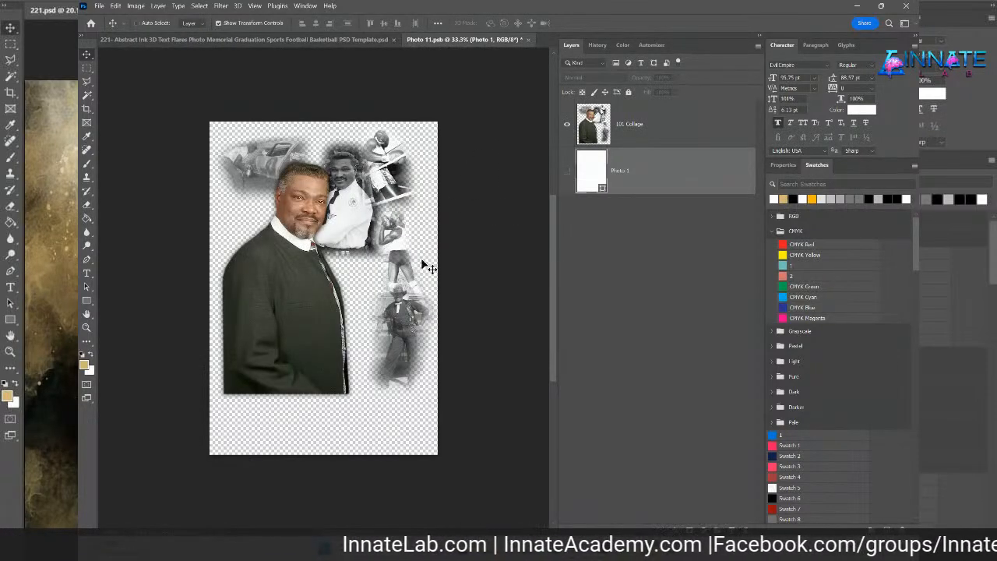
# - Start Place Embedded and browse to Desktop > 20230404 Shopify Challenge > 216 > AI Grad Images
pyautogui.click(99, 6)
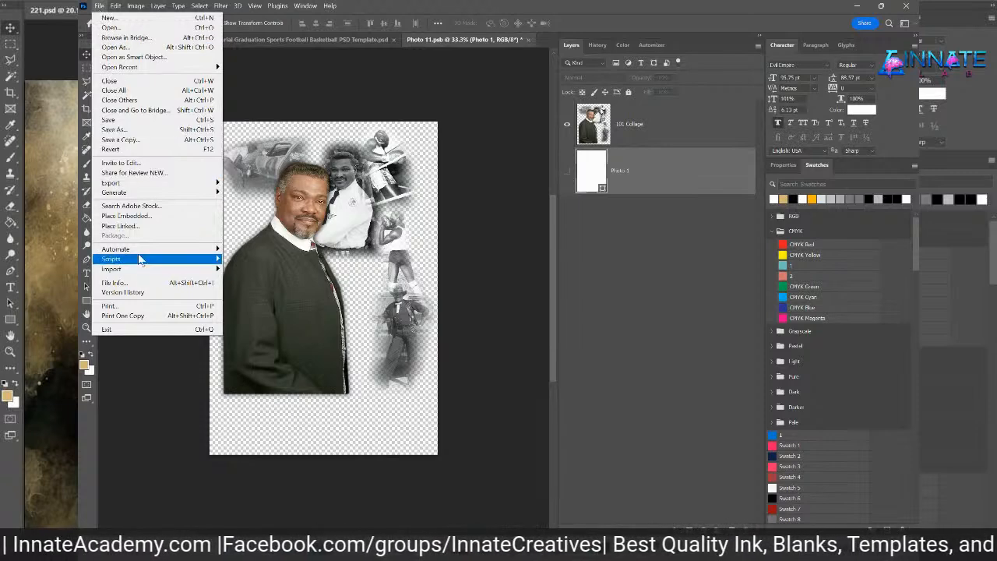
pyautogui.click(134, 217)
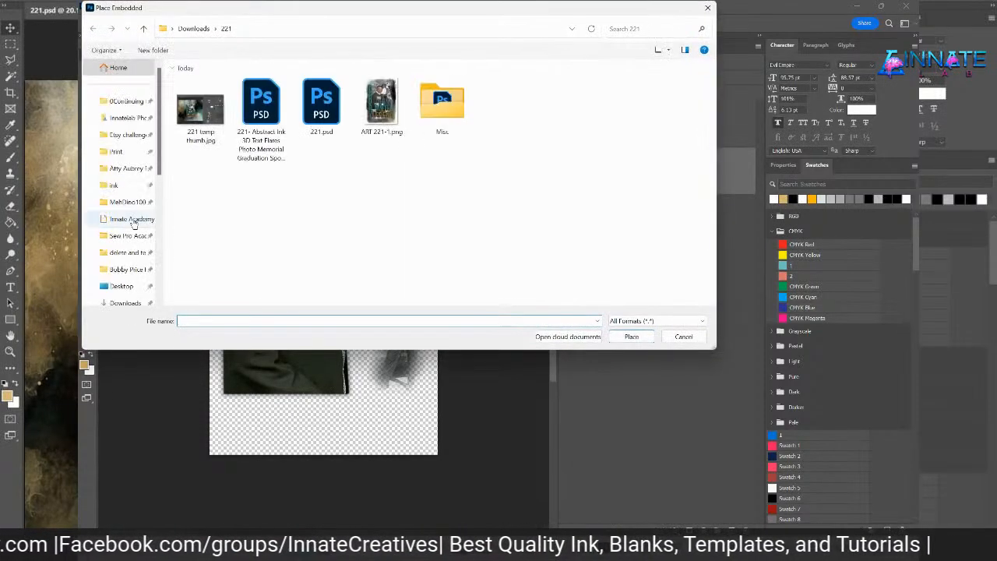
pyautogui.click(204, 32)
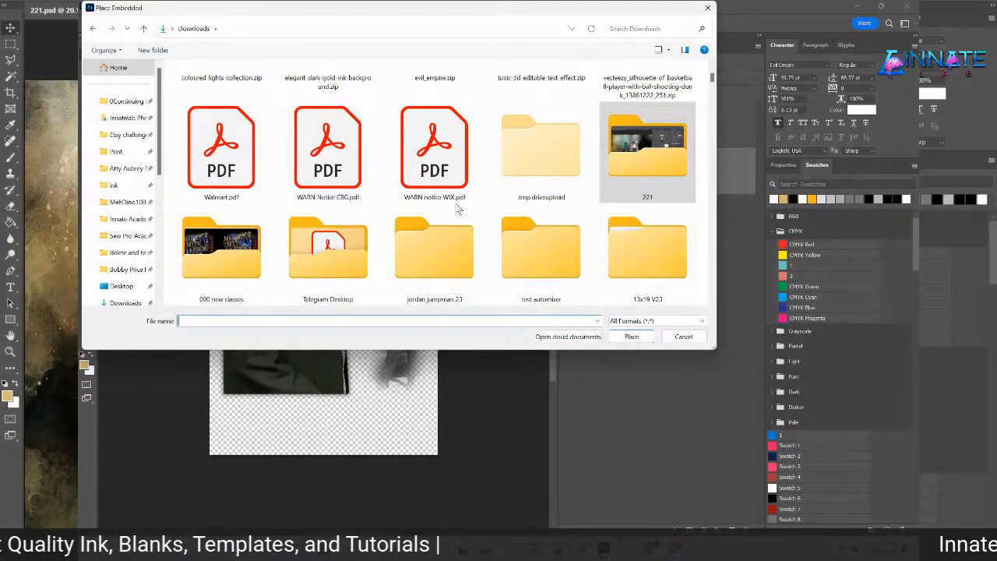
pyautogui.scroll(2, 327, 141)
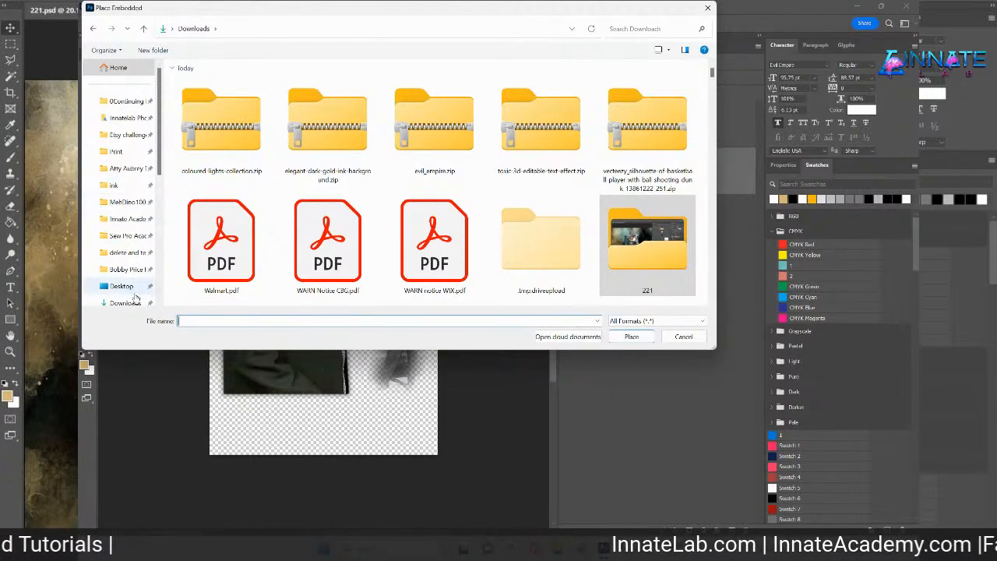
pyautogui.click(123, 285)
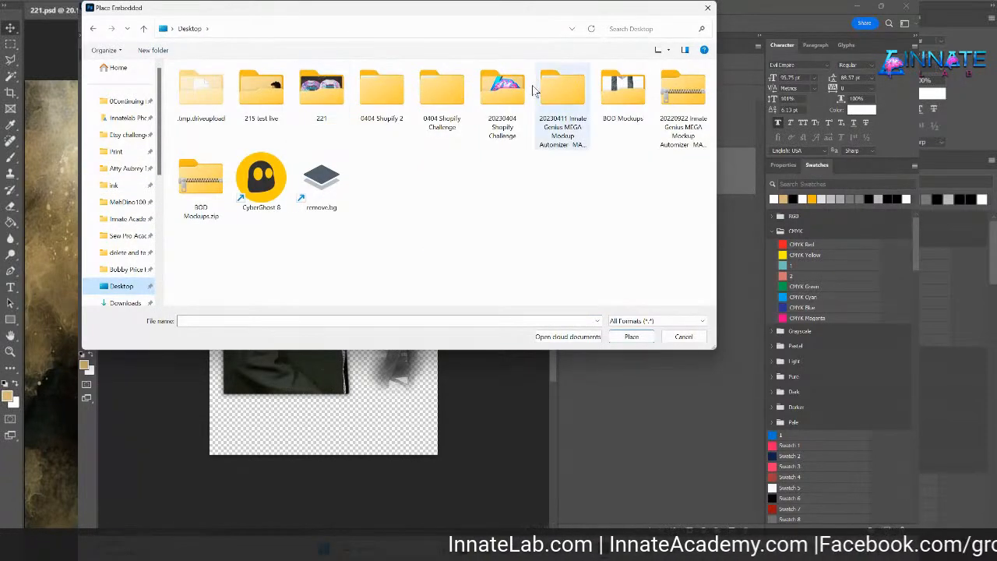
pyautogui.doubleClick(499, 94)
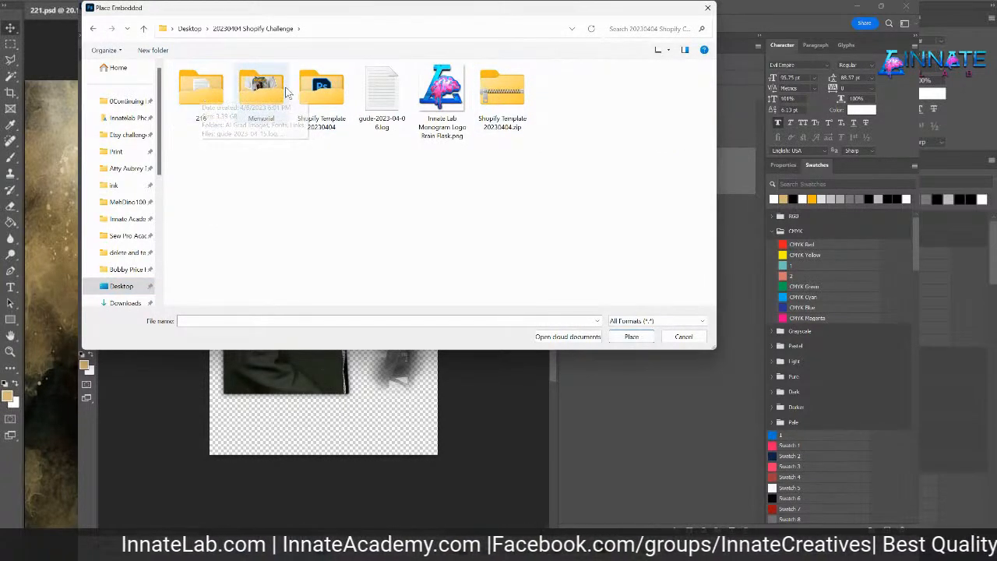
pyautogui.doubleClick(217, 93)
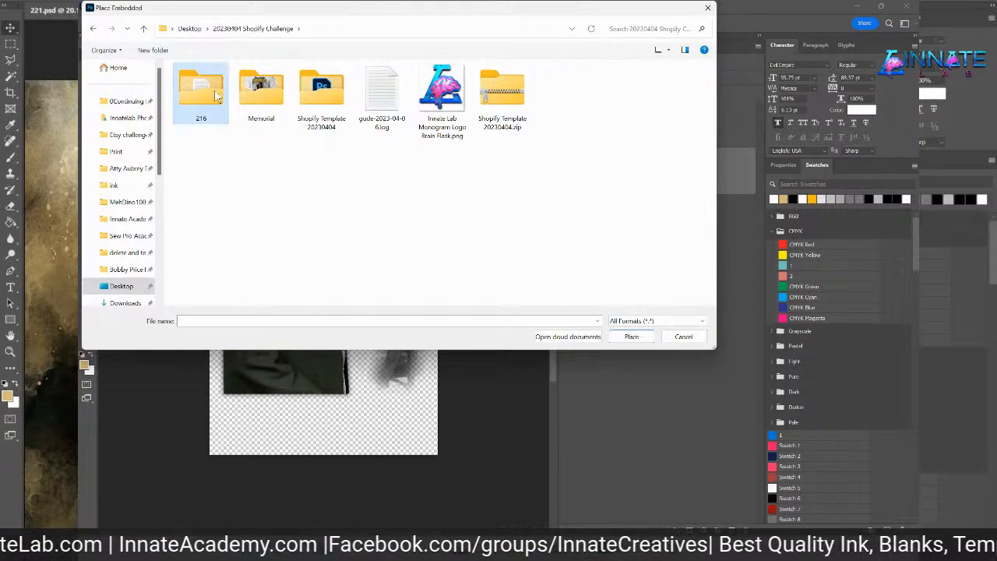
pyautogui.doubleClick(216, 86)
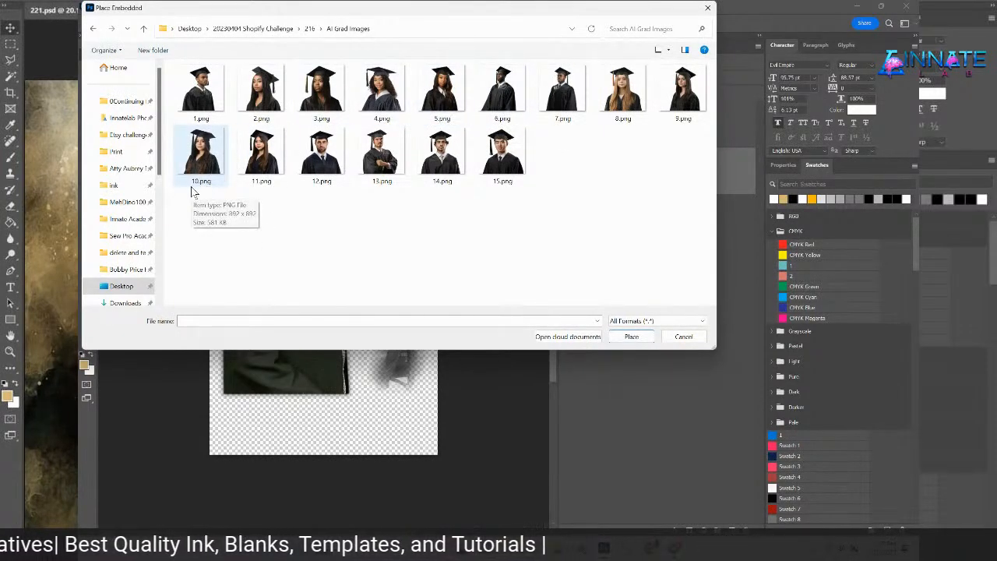
# - Place 11.png as an embedded image and move its layer above the 101 Collage layer
pyautogui.click(263, 170)
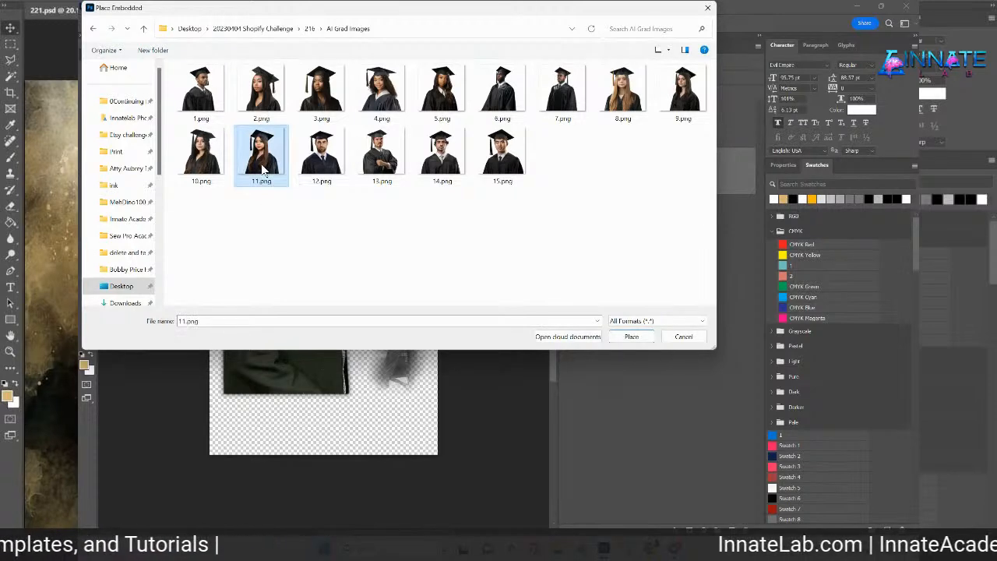
pyautogui.moveTo(307, 11); pyautogui.dragTo(464, 56)
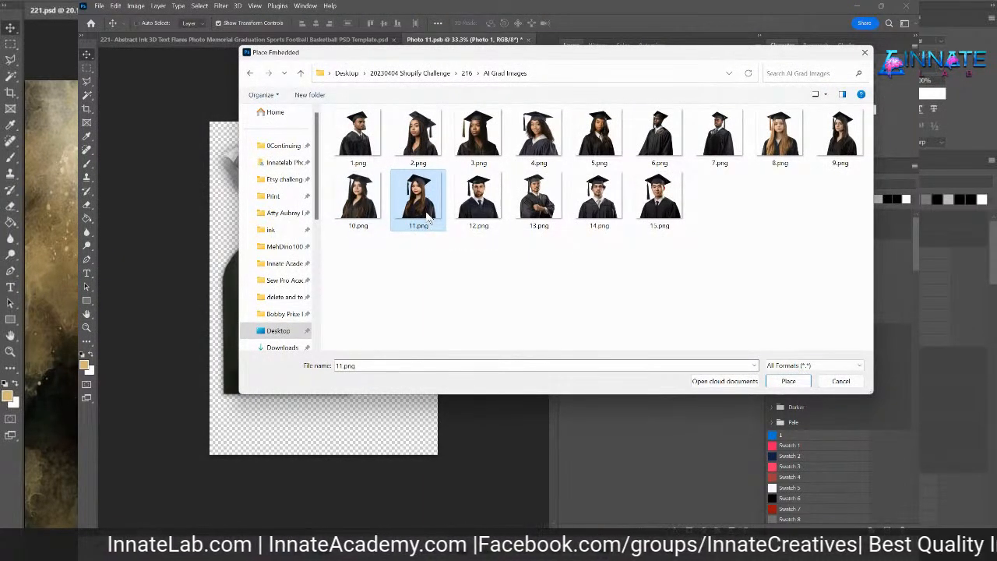
pyautogui.click(786, 381)
pyautogui.moveTo(660, 177); pyautogui.dragTo(660, 106)
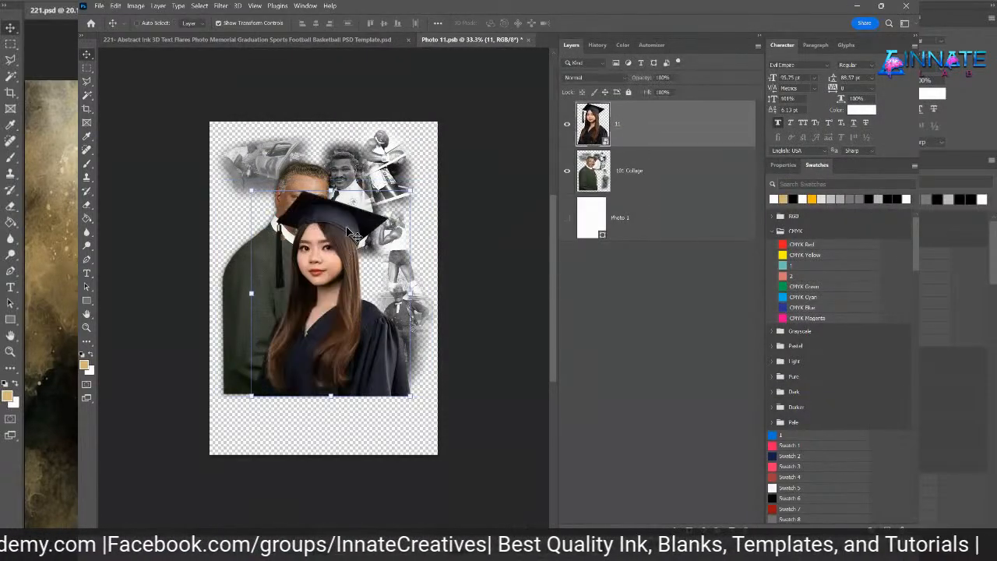
# - Move the graduate image up and enlarge it proportionally to nearly fill the canvas width
pyautogui.moveTo(335, 189); pyautogui.dragTo(322, 127)
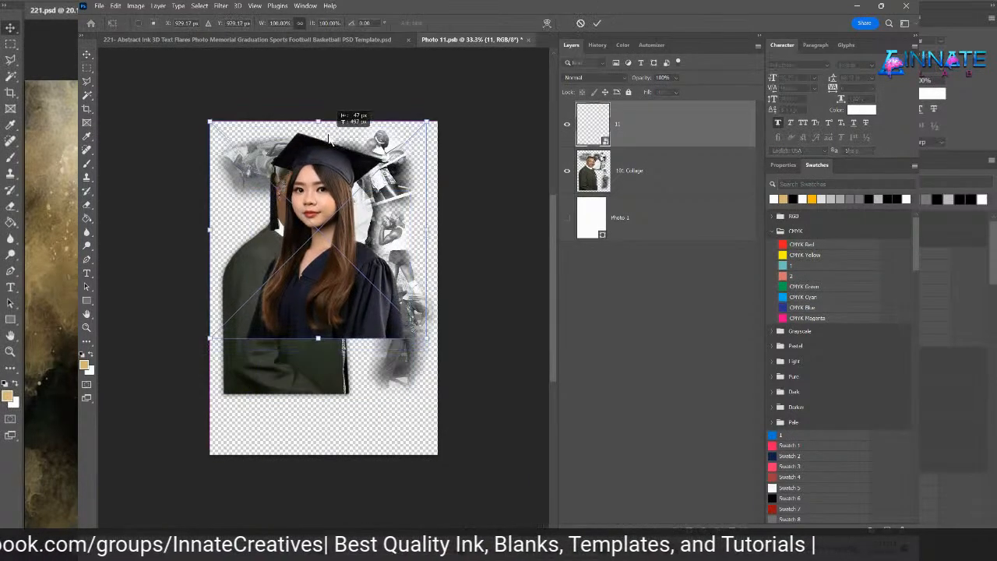
pyautogui.hotkey('ctrl', 't')
pyautogui.moveTo(427, 341); pyautogui.dragTo(464, 383)
pyautogui.moveTo(350, 316); pyautogui.dragTo(305, 322)
pyautogui.moveTo(428, 370); pyautogui.dragTo(456, 400)
pyautogui.moveTo(362, 331); pyautogui.dragTo(361, 333)
pyautogui.press('Return')
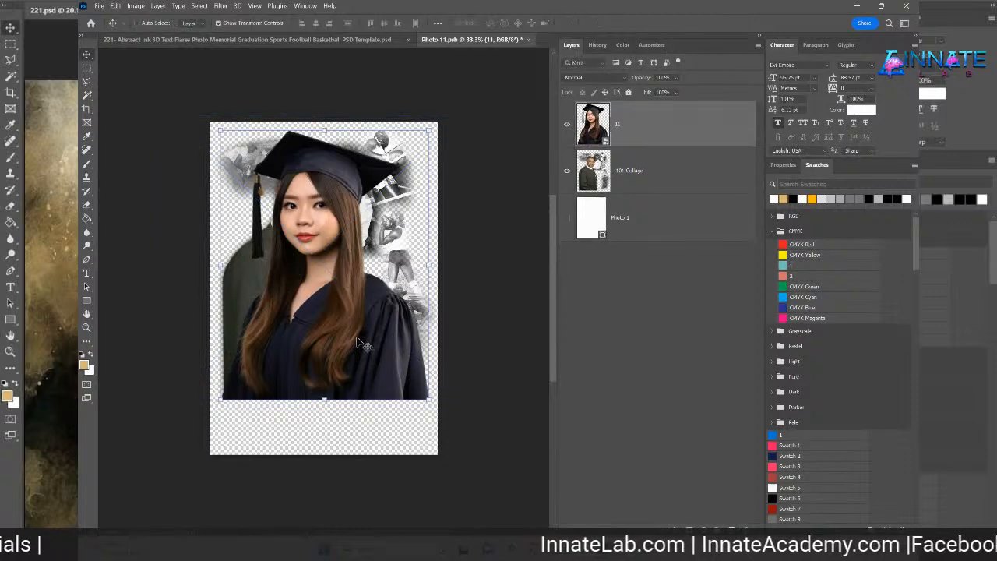
# - Hide the 101 Collage layer and add a layer mask to the graduate layer 11
pyautogui.click(633, 172)
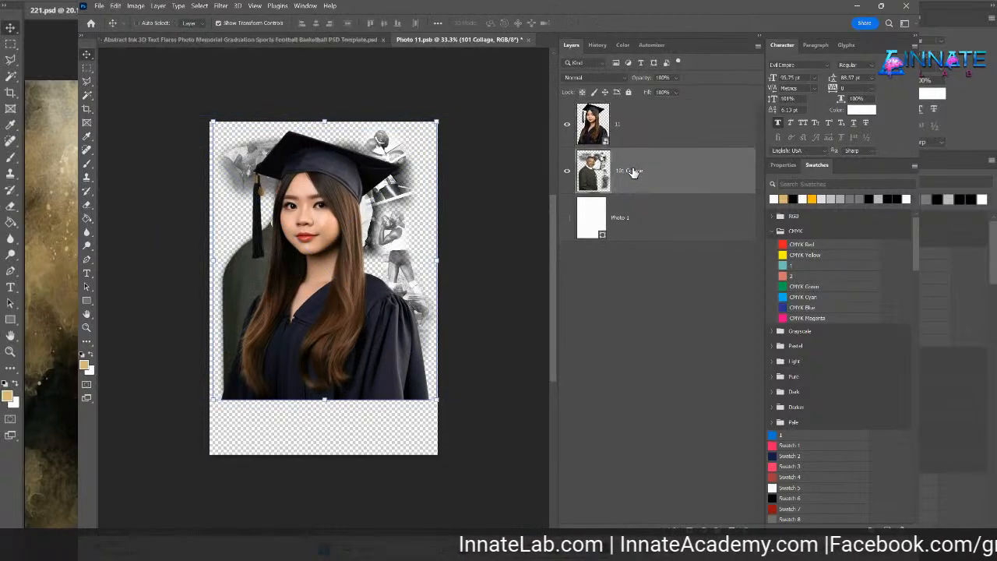
pyautogui.click(566, 173)
pyautogui.click(670, 131)
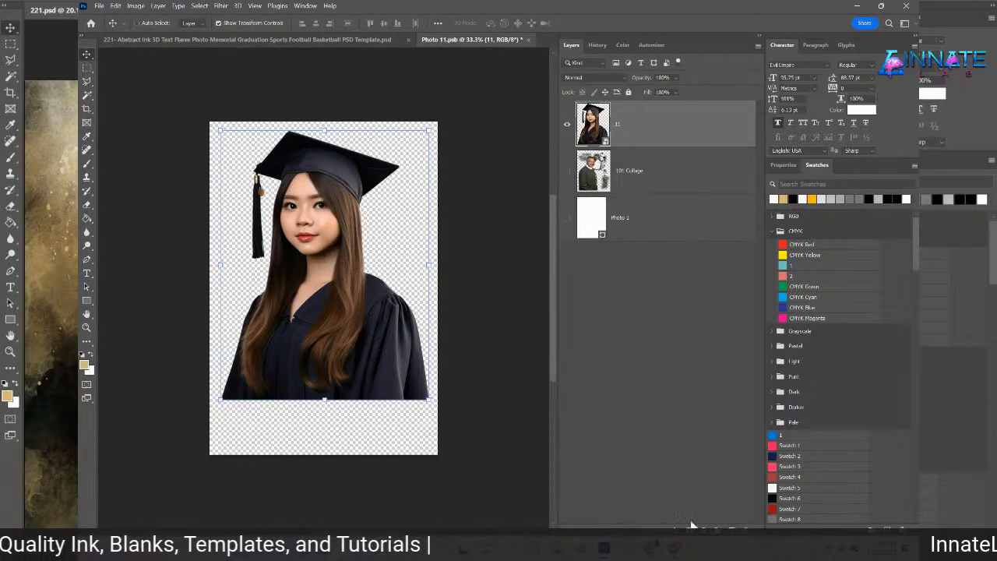
pyautogui.click(702, 530)
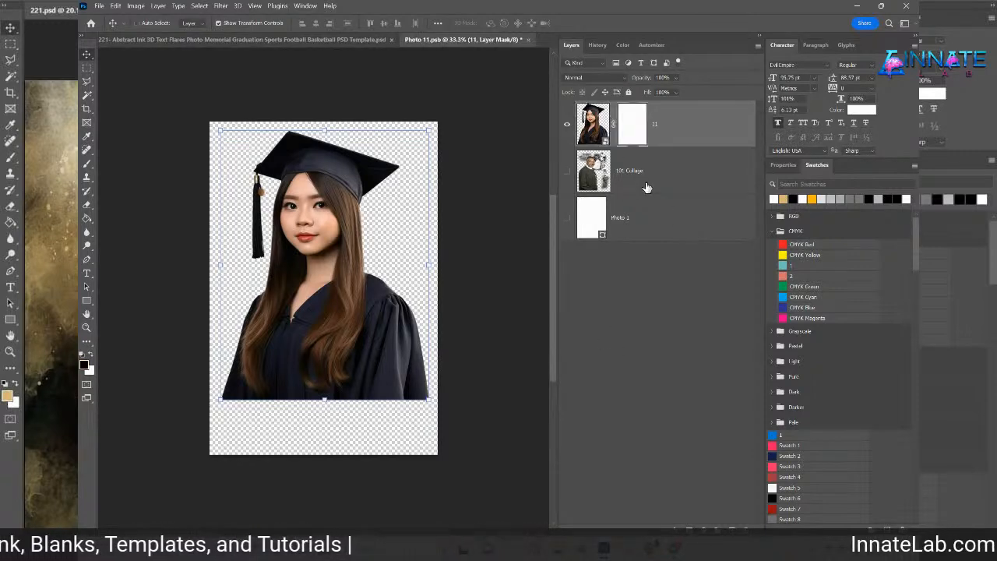
# - Try fading the gown's lower edge by painting black on the layer mask with a soft brush, and undo the strokes
pyautogui.click(87, 163)
pyautogui.moveTo(234, 423)
pyautogui.mouseDown()
pyautogui.moveTo(397, 440)
pyautogui.moveTo(355, 429)
pyautogui.mouseUp()
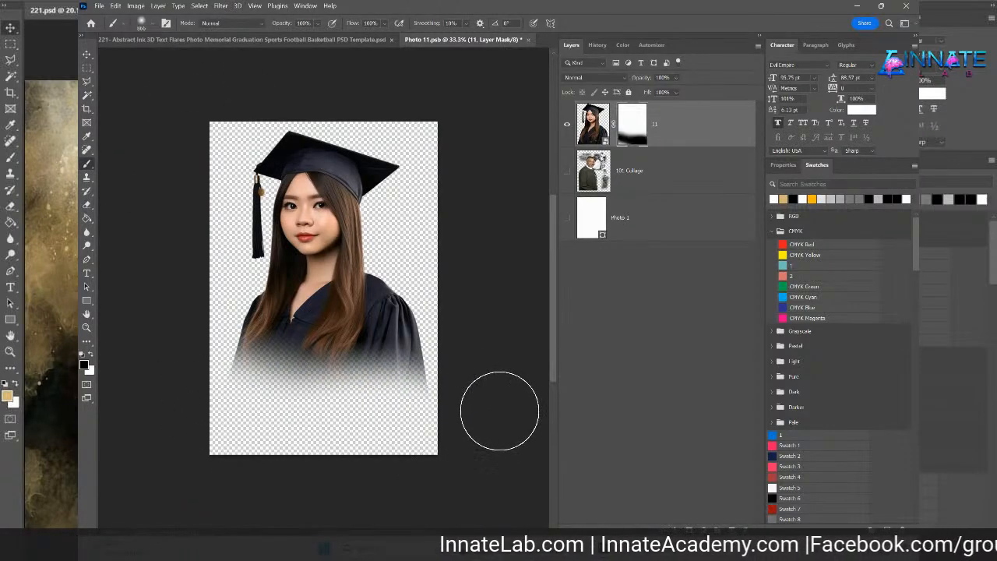
pyautogui.hotkey('ctrl', 'z')
pyautogui.hotkey('ctrl', 'z')
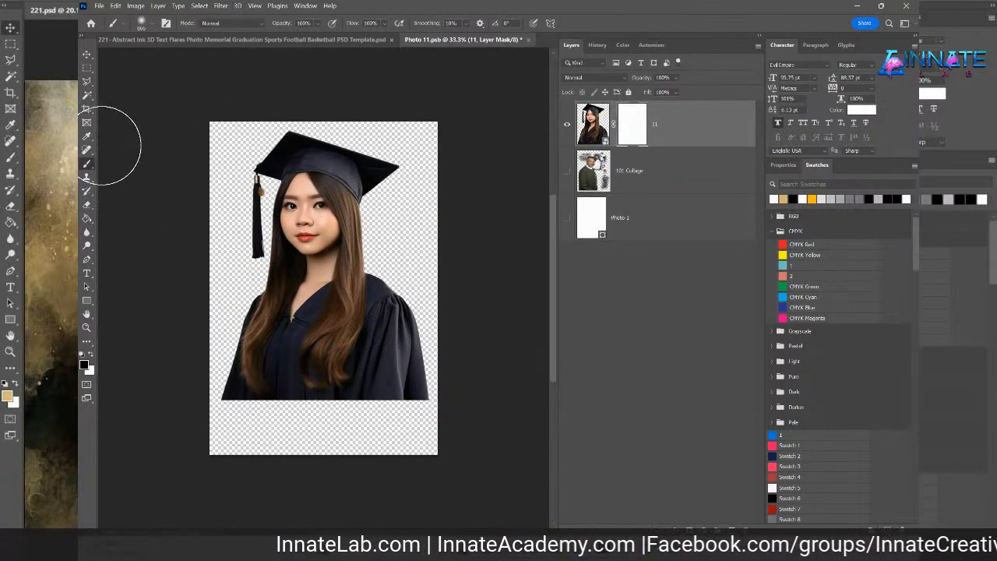
# - Set up the Gradient tool with the Basics foreground-to-transparent gradient and black as the foreground color
pyautogui.click(90, 217)
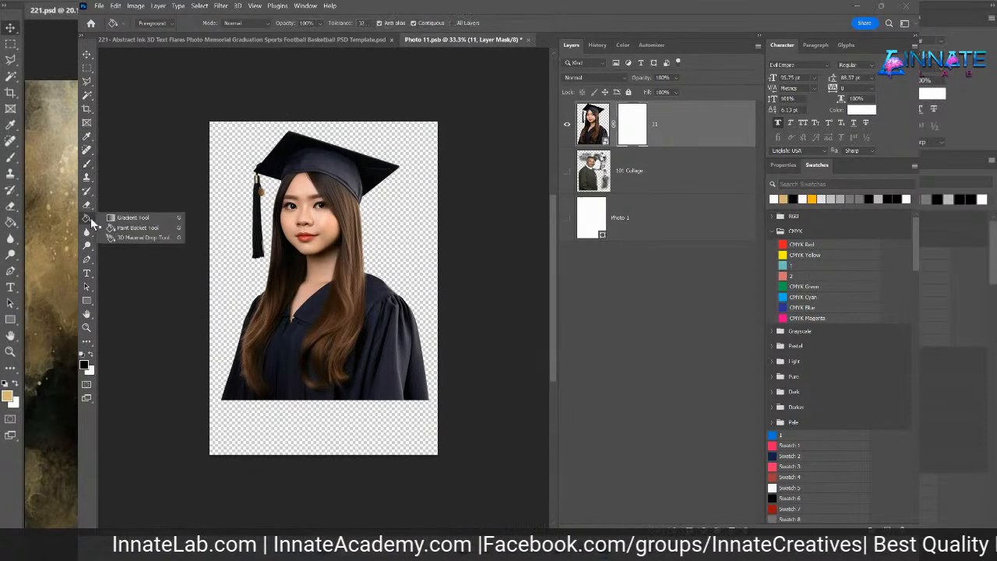
pyautogui.click(129, 218)
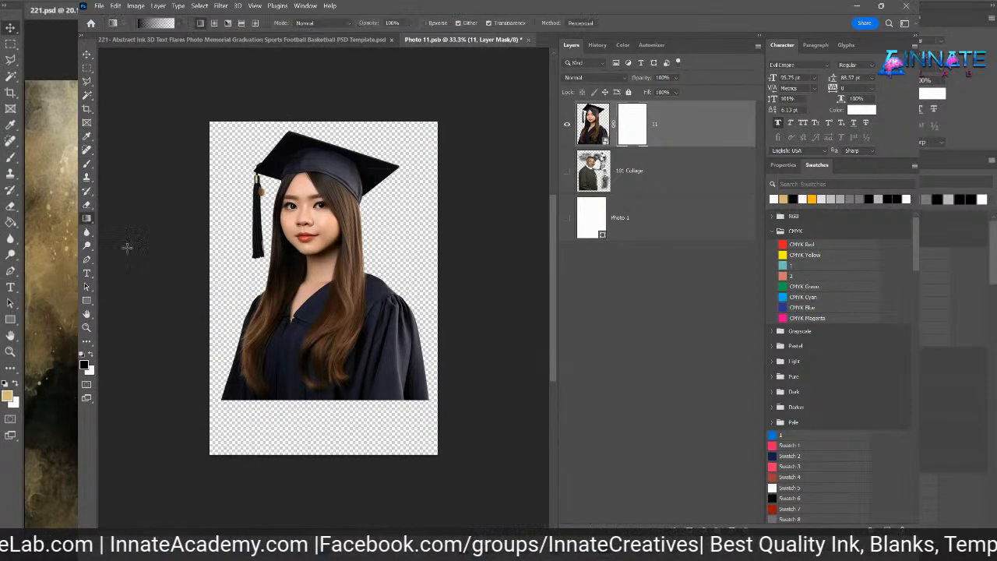
pyautogui.click(180, 24)
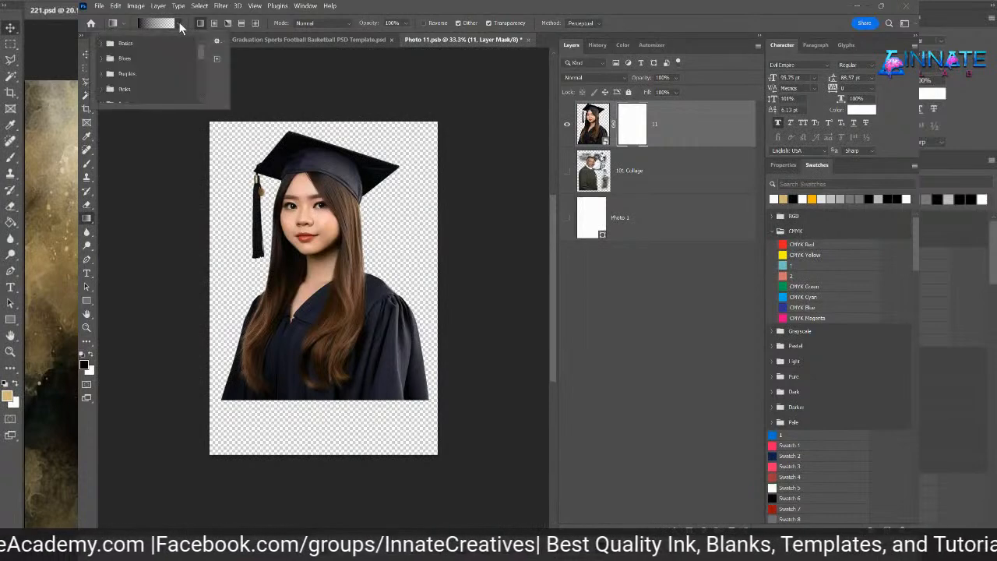
pyautogui.click(102, 44)
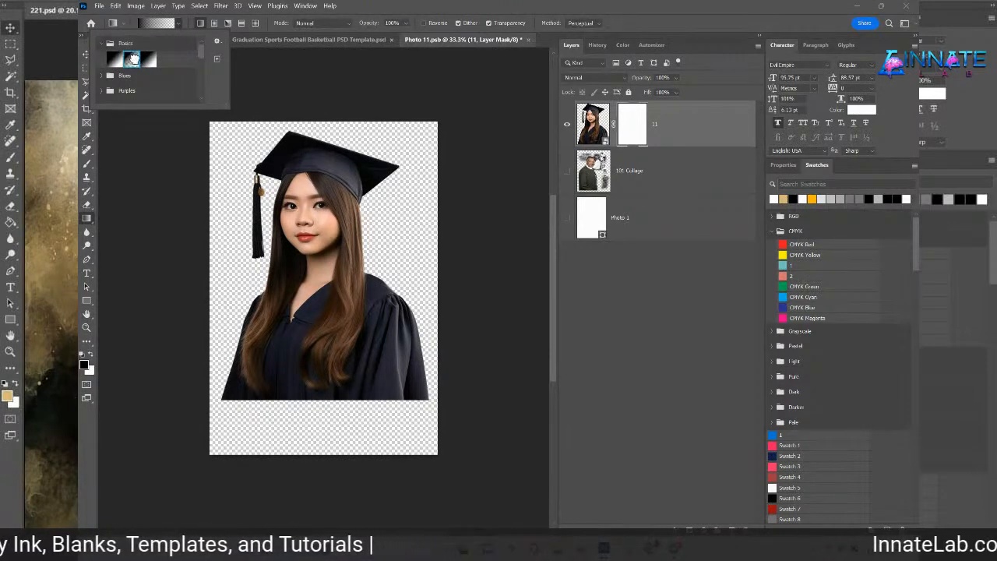
pyautogui.click(314, 48)
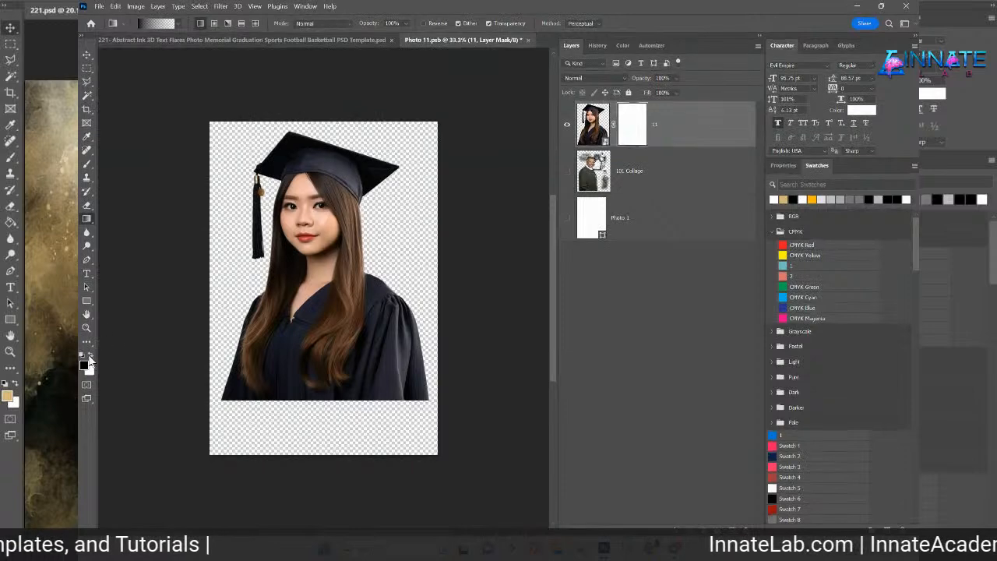
pyautogui.click(83, 356)
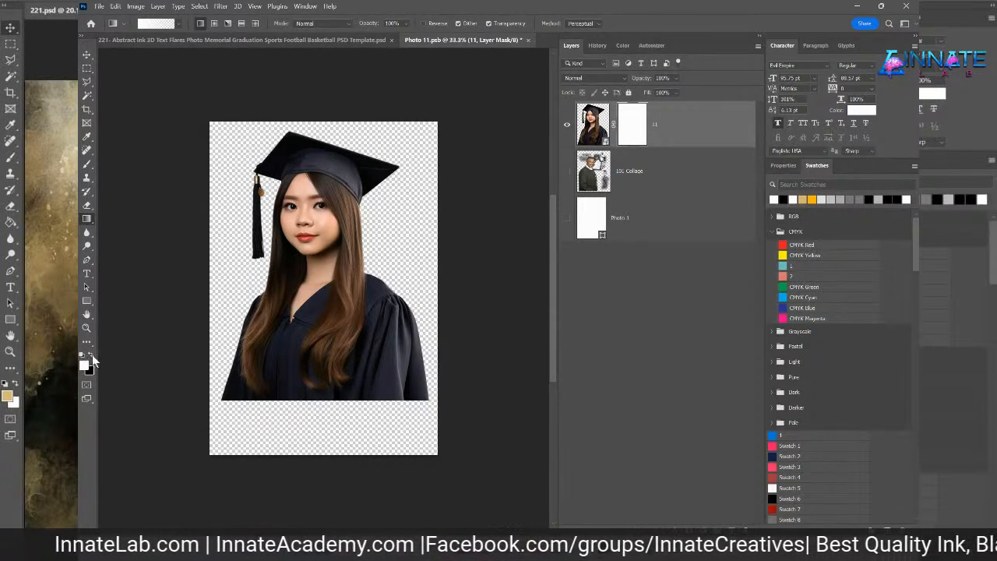
pyautogui.click(91, 356)
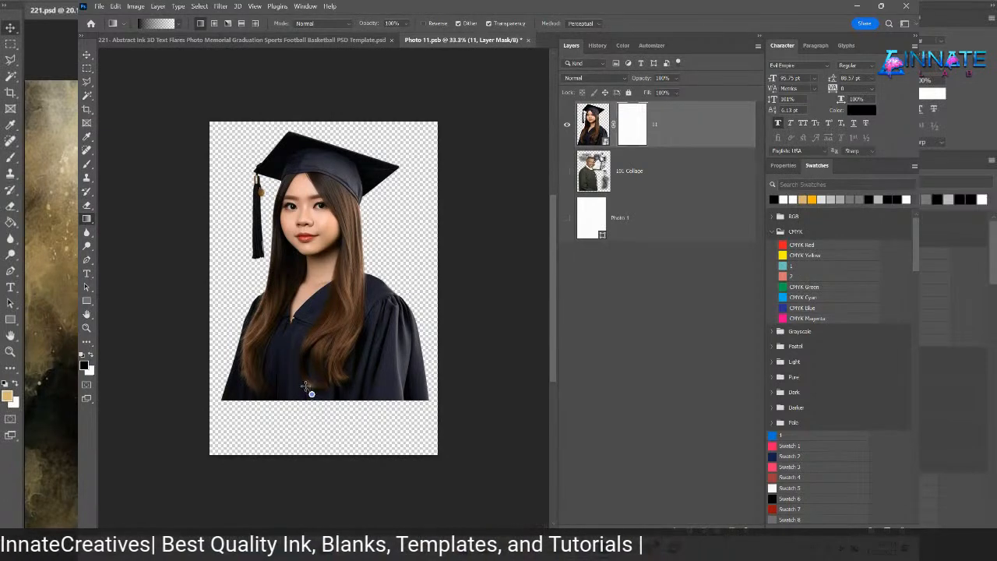
# - Fade out the gown's lower edge with a short upward gradient on layer 11's mask, and save and close Photo 11.psb
pyautogui.moveTo(306, 387); pyautogui.dragTo(316, 334)
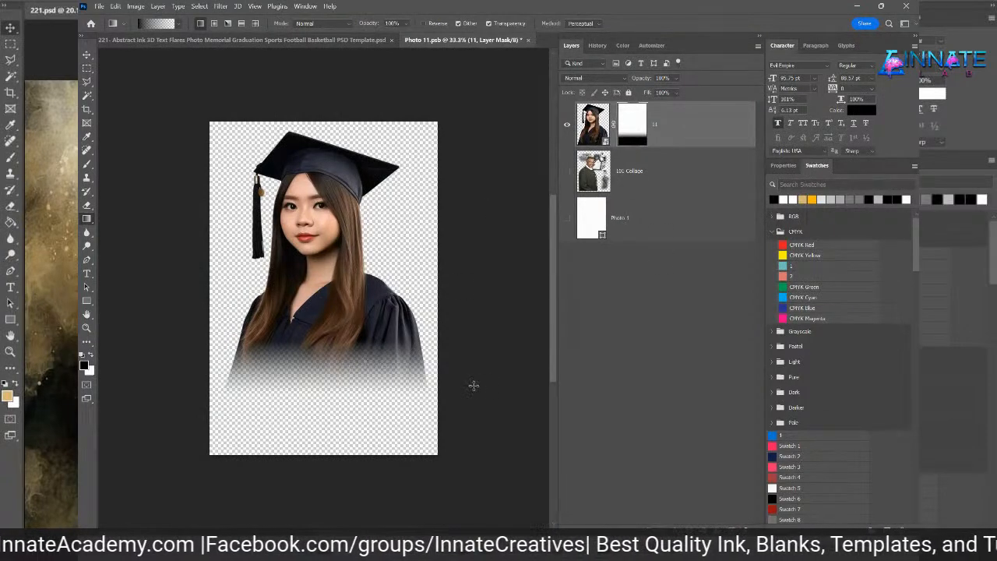
pyautogui.click(697, 178)
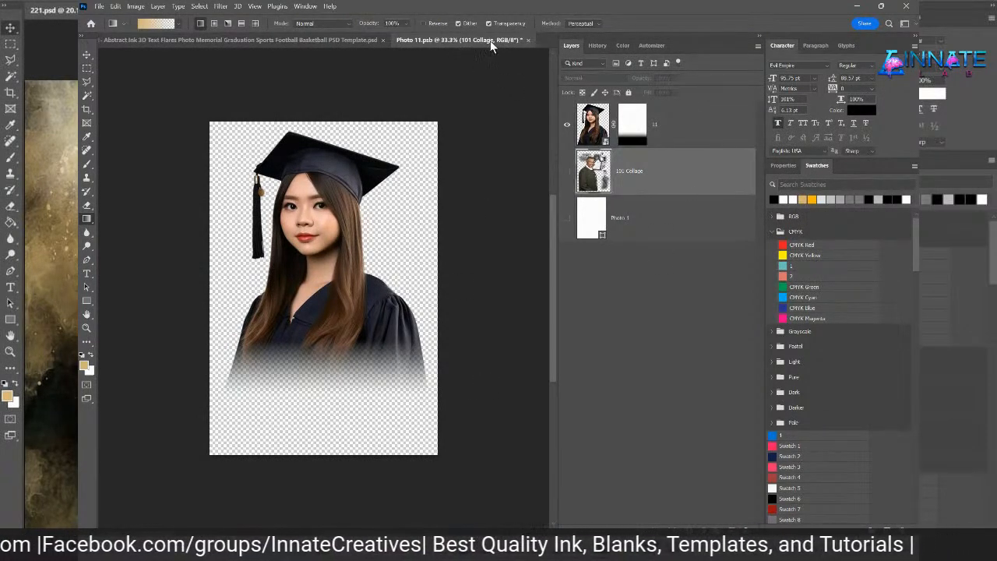
pyautogui.click(528, 39)
pyautogui.click(483, 211)
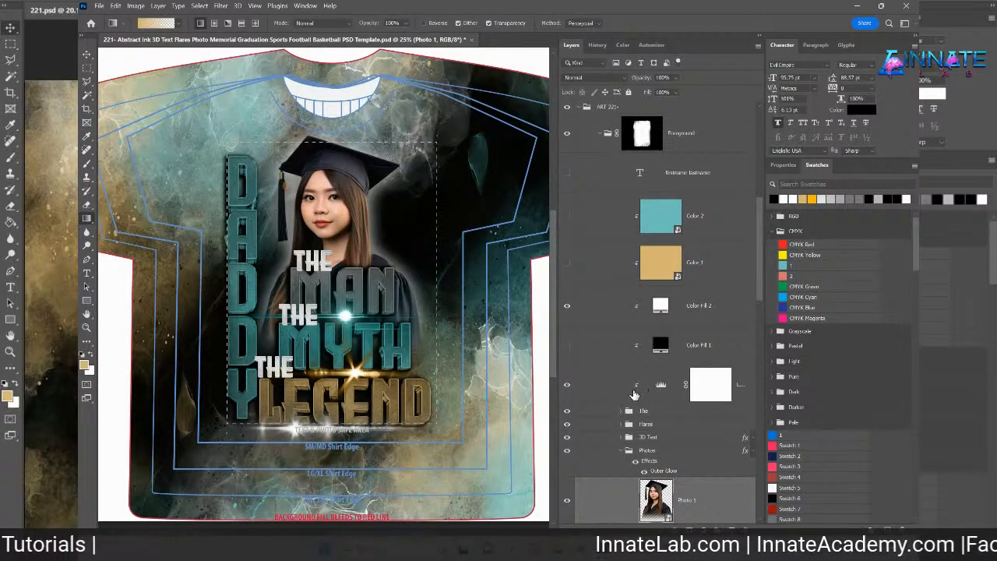
# - Make the Logo layer in the Photos group visible behind the graduate and select it
pyautogui.click(643, 451)
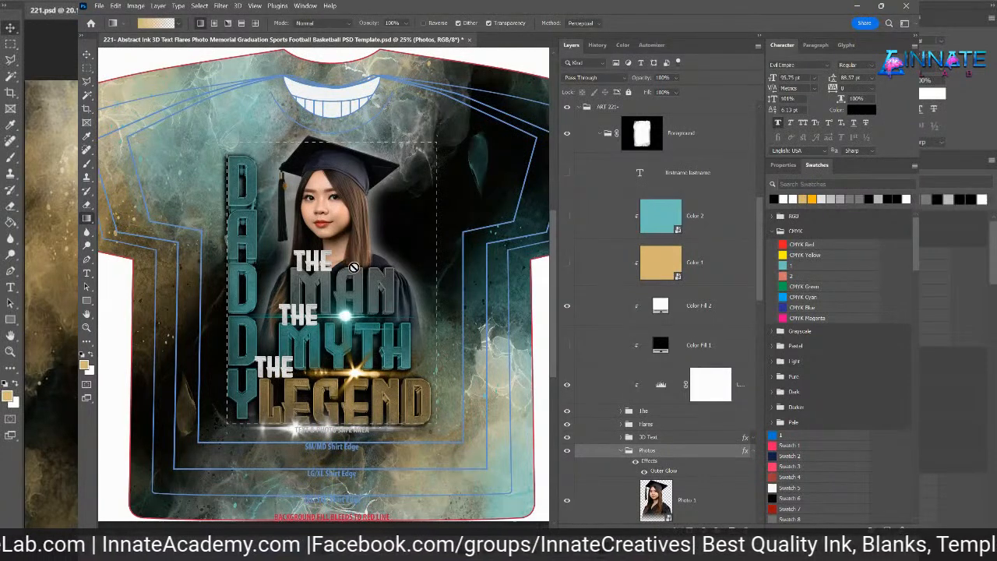
pyautogui.press('v')
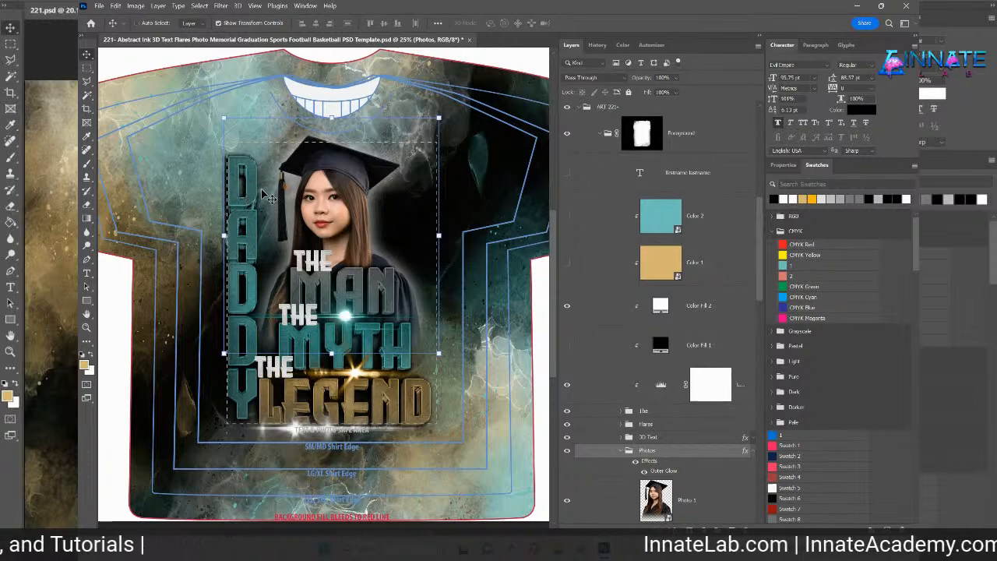
pyautogui.moveTo(680, 230); pyautogui.dragTo(645, 401)
pyautogui.click(566, 389)
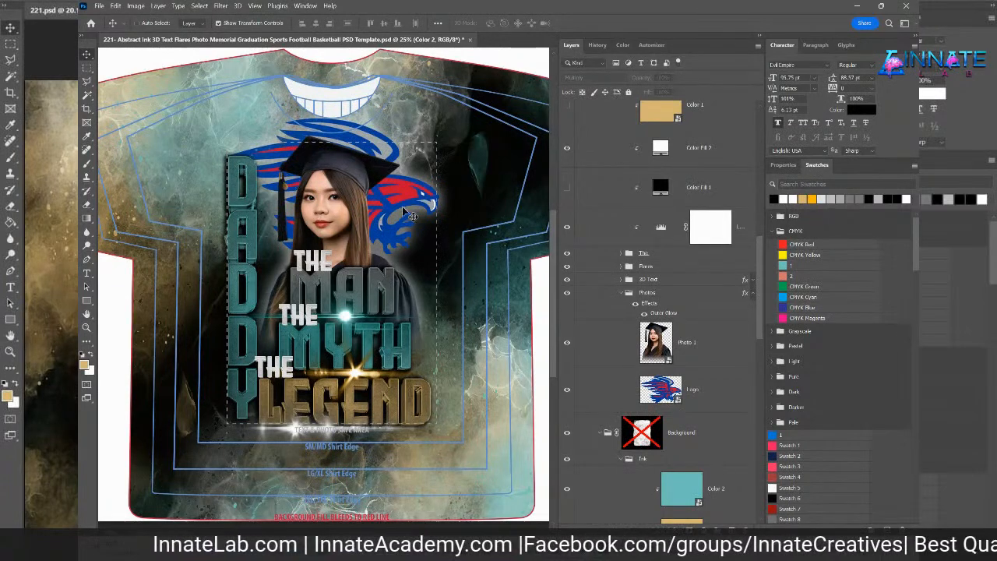
pyautogui.click(700, 397)
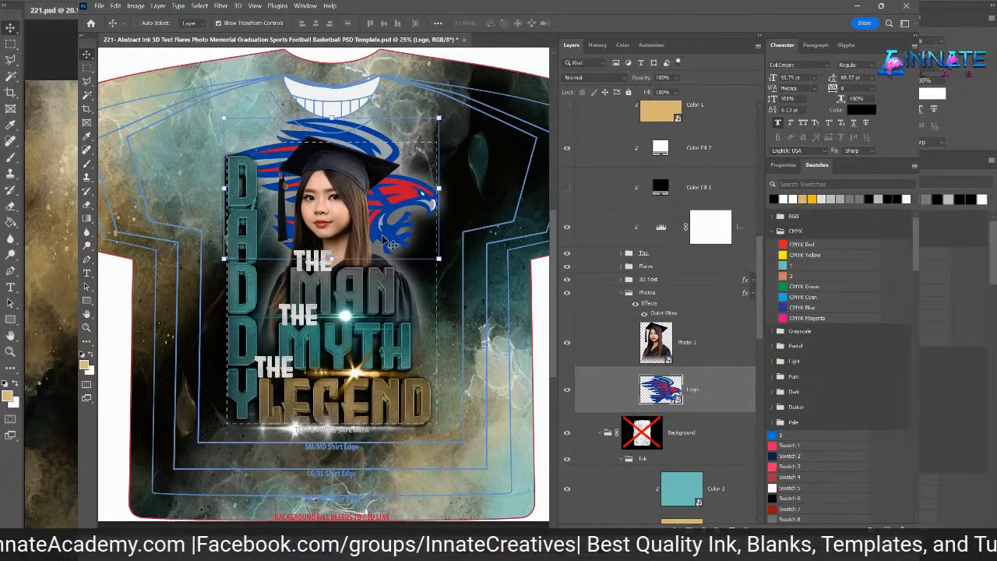
# - Sample the red of the bird logo as the foreground color and save it as a swatch named 1
pyautogui.click(86, 140)
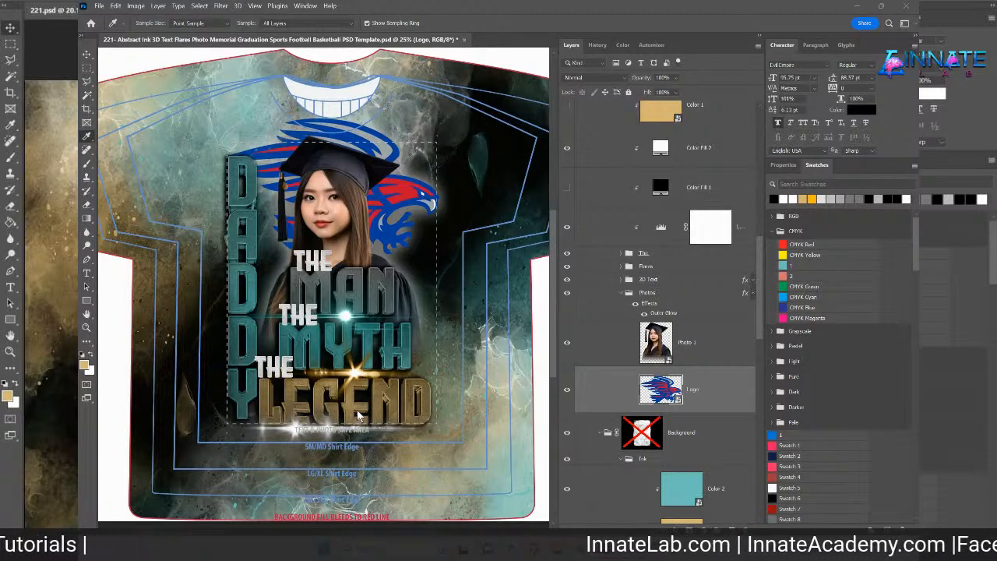
pyautogui.scroll(-1, 344, 342)
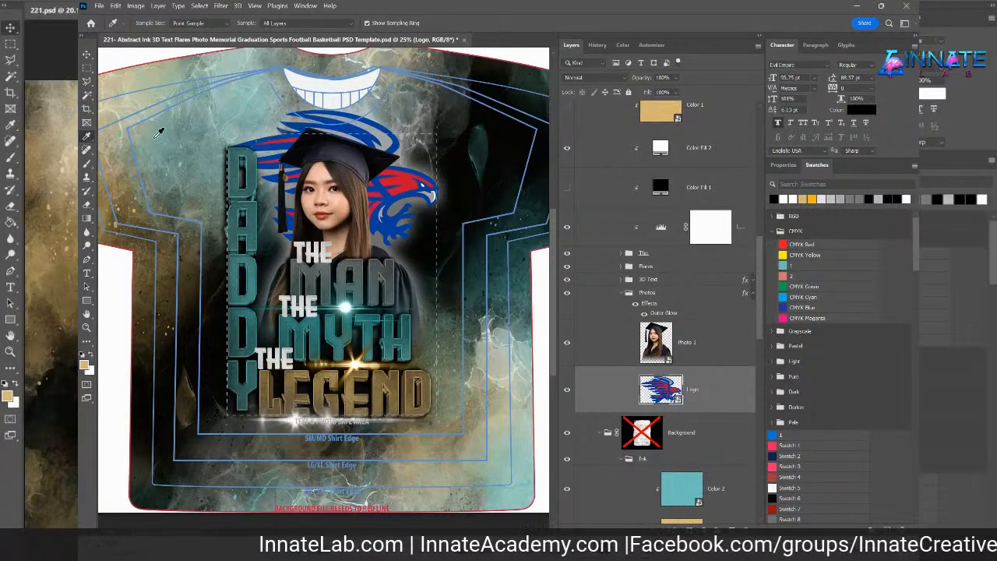
pyautogui.click(403, 178)
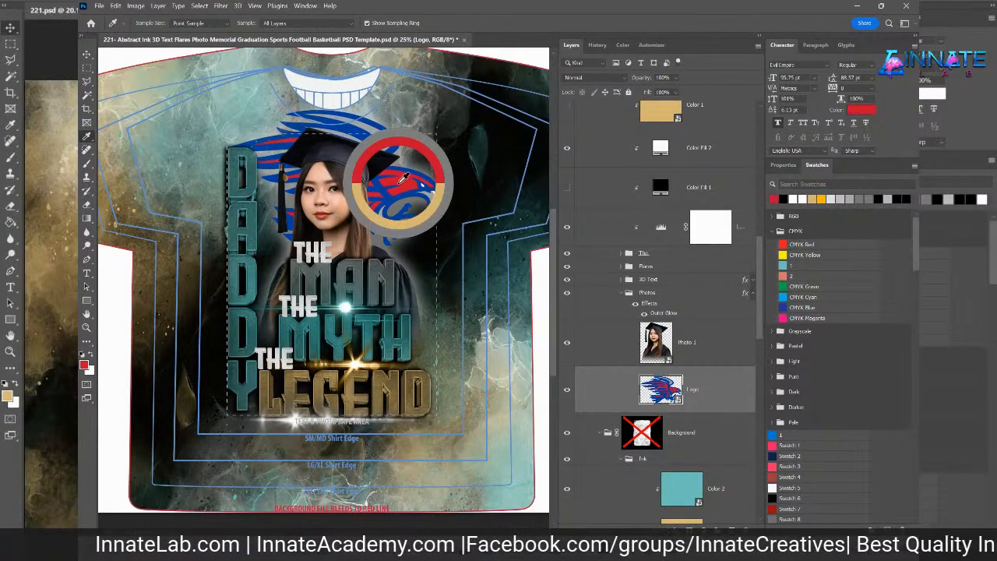
pyautogui.moveTo(404, 178); pyautogui.dragTo(404, 177)
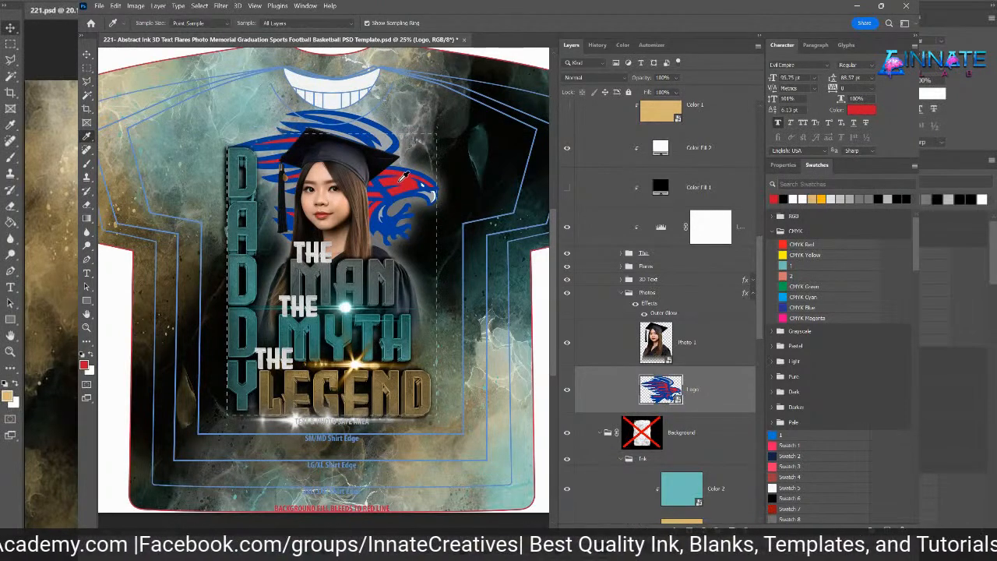
pyautogui.click(84, 363)
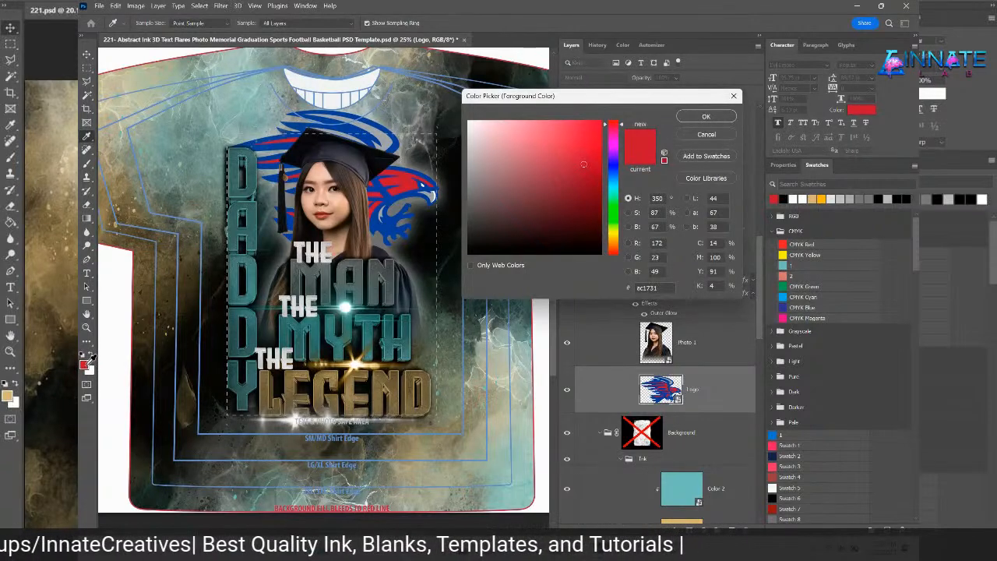
pyautogui.click(687, 156)
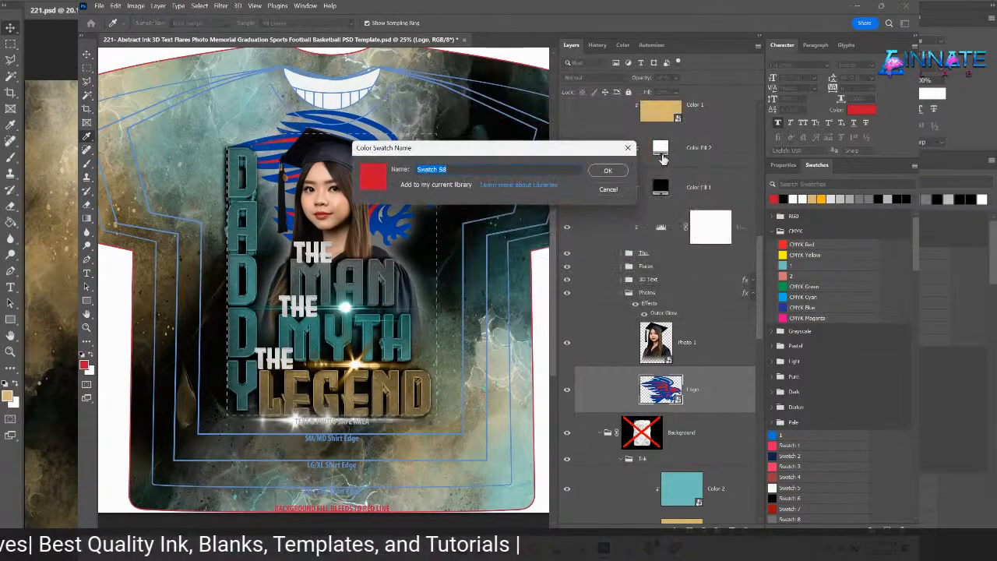
pyautogui.write('1')
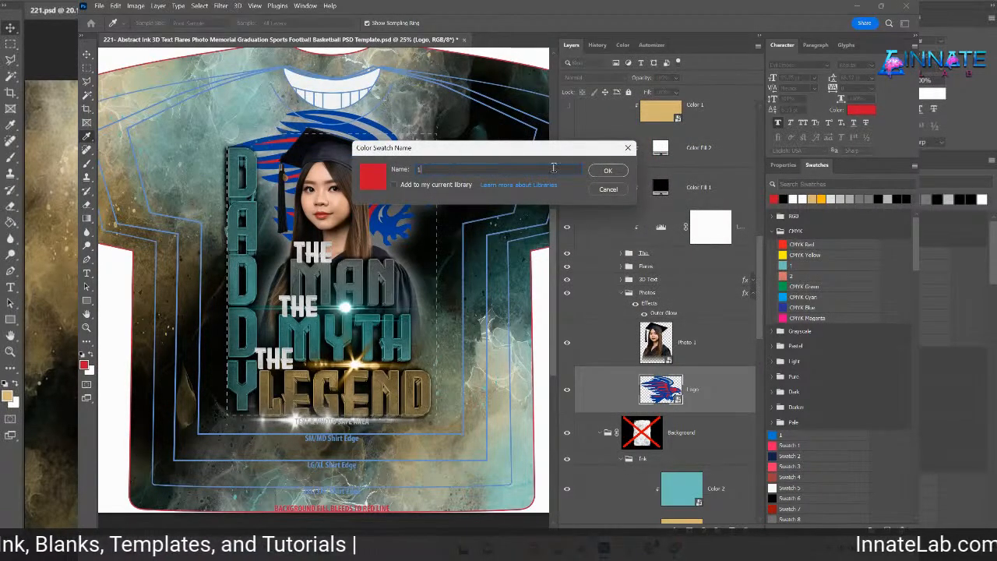
pyautogui.click(604, 171)
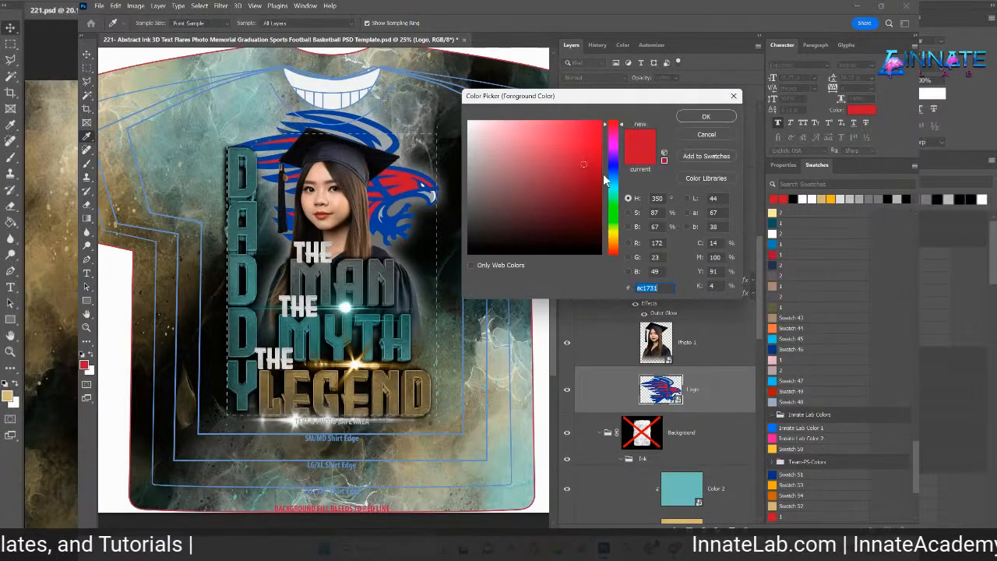
# - Sample the logo's blue as the foreground color and save it as a swatch named 2
pyautogui.click(403, 190)
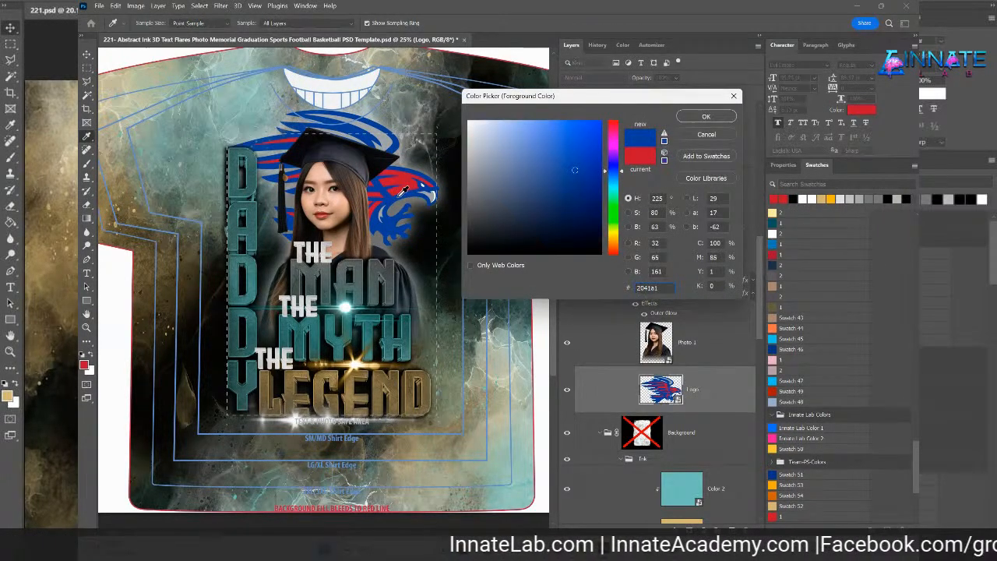
pyautogui.click(705, 155)
pyautogui.write('2')
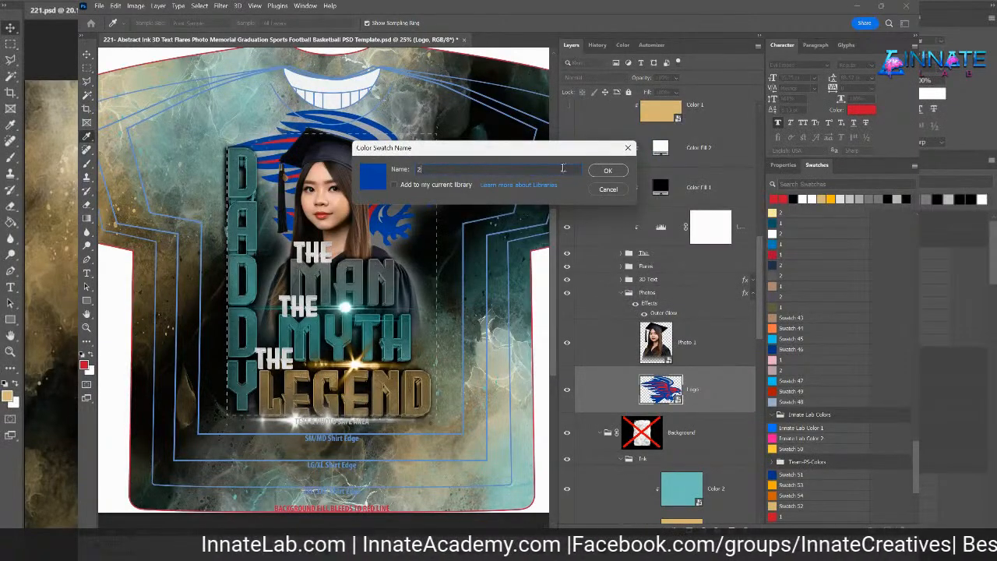
pyautogui.click(604, 171)
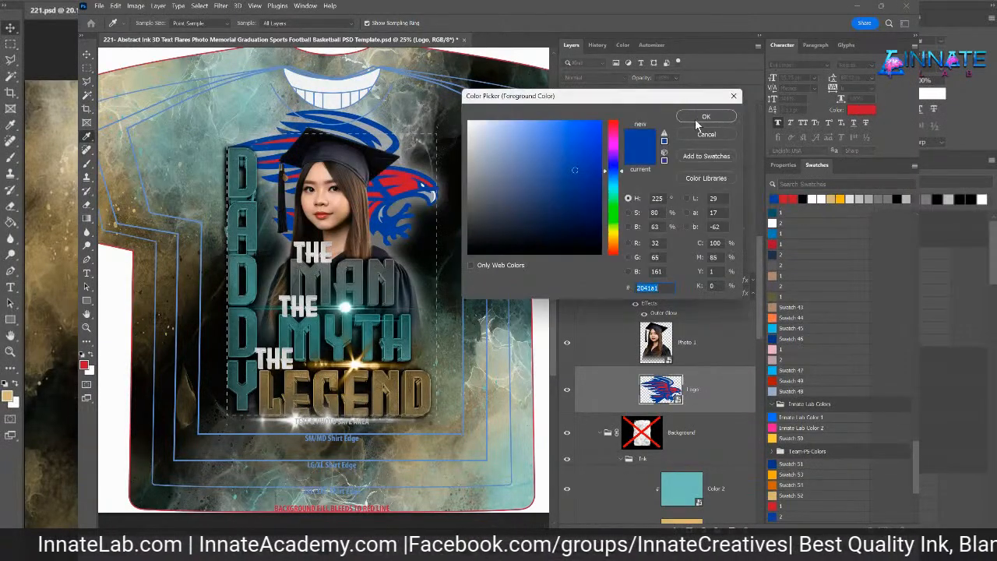
pyautogui.click(698, 119)
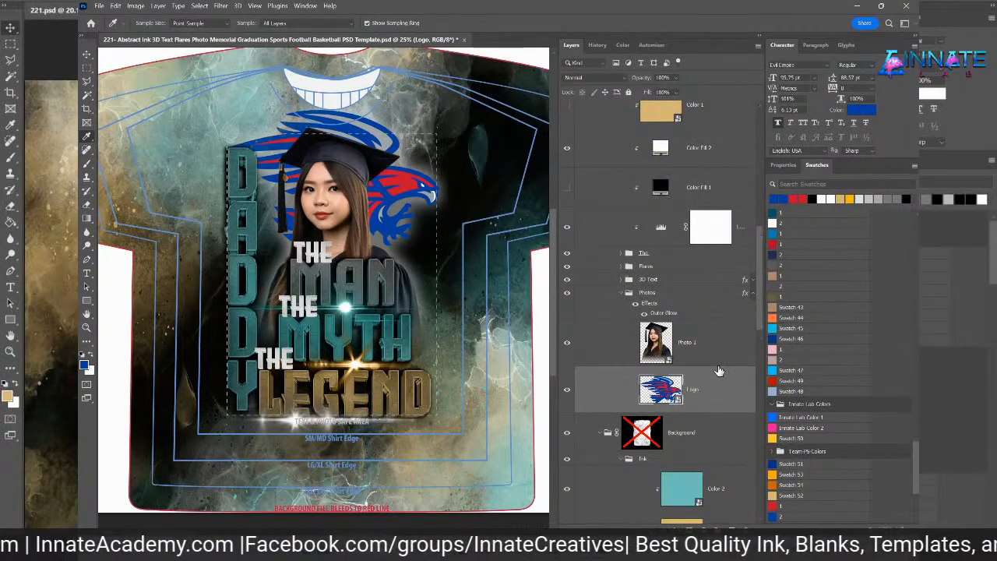
# - In the Color 1 smart object, show only the upper fill layer, recolor it to the logo's blue, and save and close it
pyautogui.scroll(-5, 719, 370)
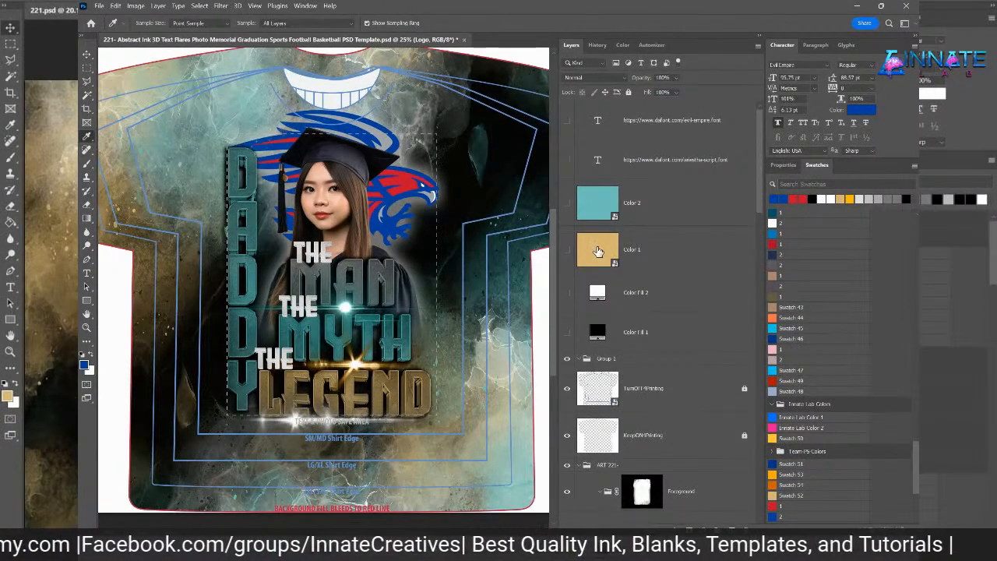
pyautogui.click(597, 251)
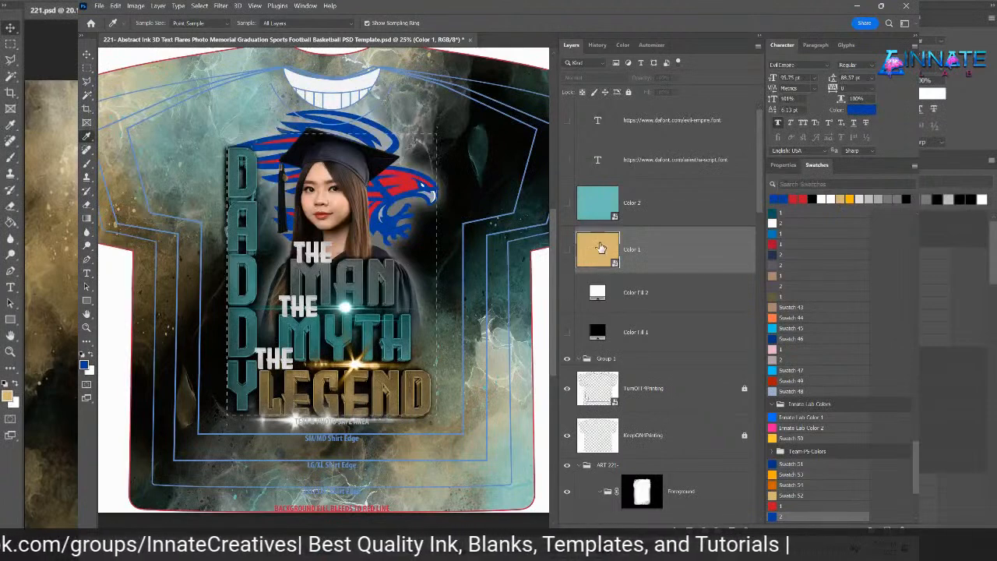
pyautogui.doubleClick(576, 252)
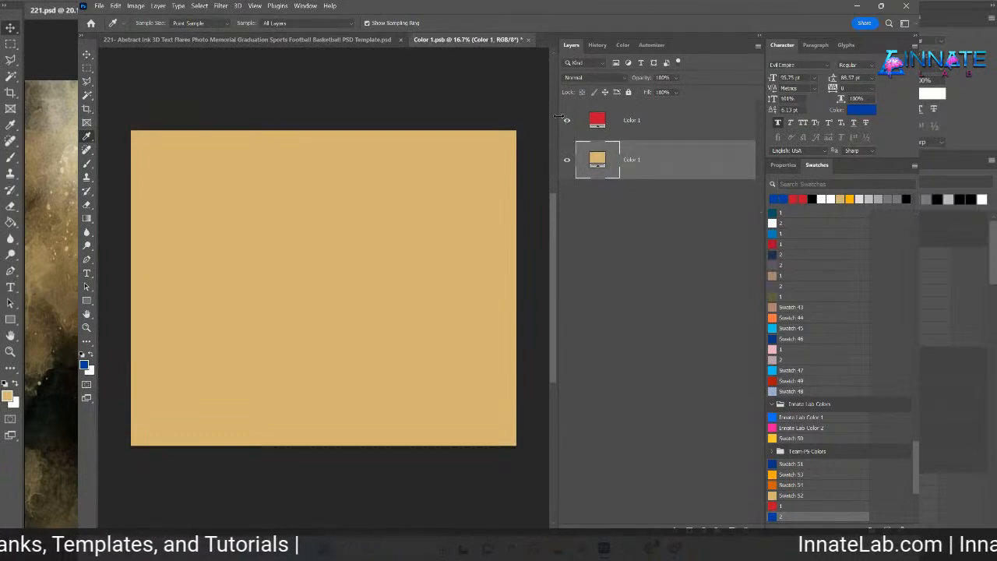
pyautogui.click(566, 122)
pyautogui.click(566, 160)
pyautogui.click(597, 120)
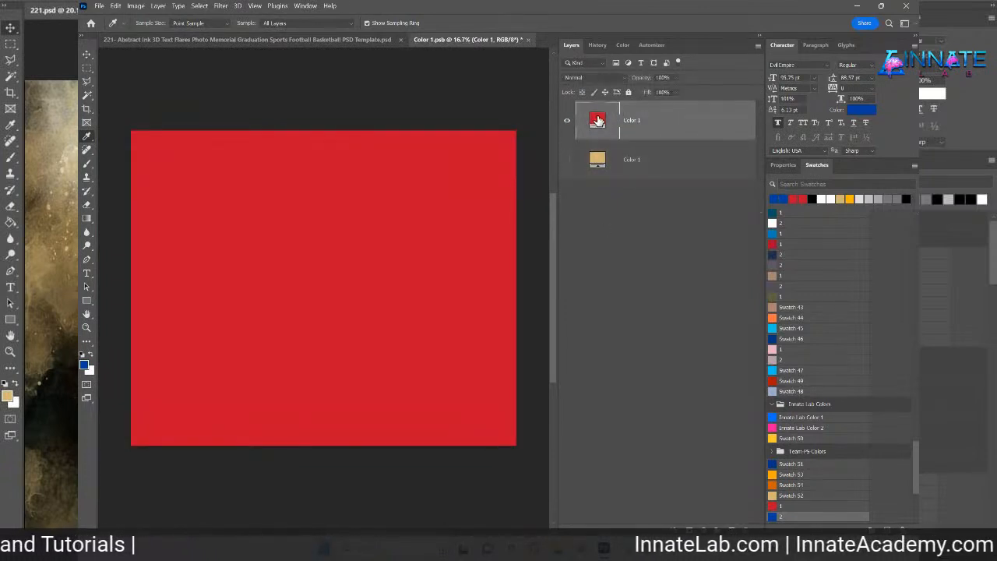
pyautogui.click(782, 200)
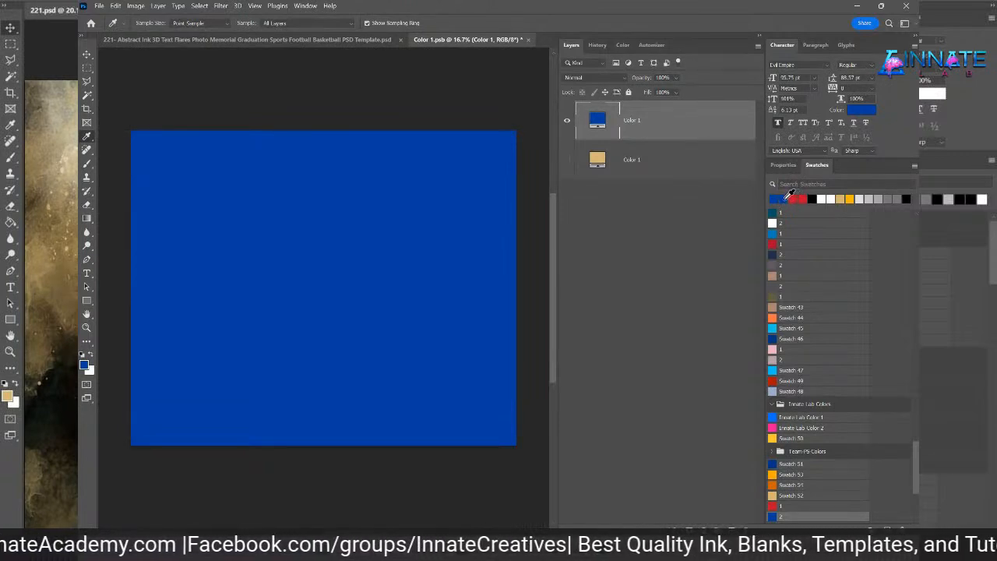
pyautogui.click(527, 40)
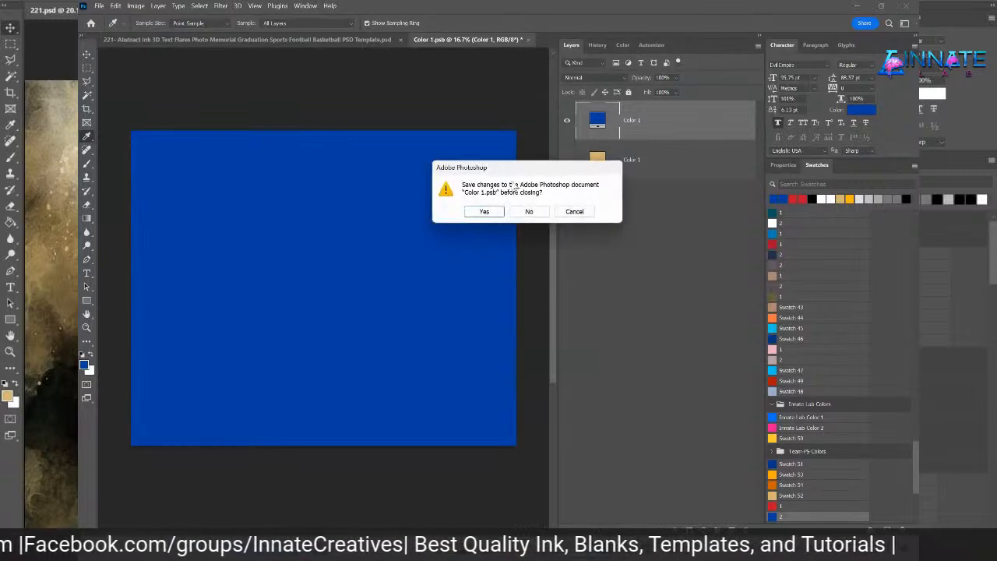
pyautogui.click(484, 210)
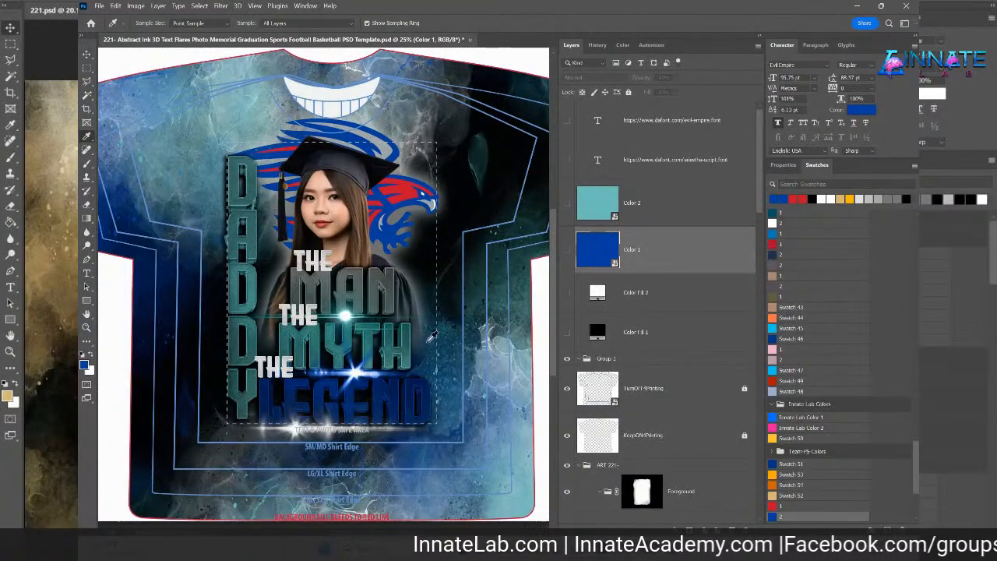
# - In the Color 2 smart object, show only the upper fill layer, recolor it to the logo's red, and save and close it
pyautogui.click(595, 207)
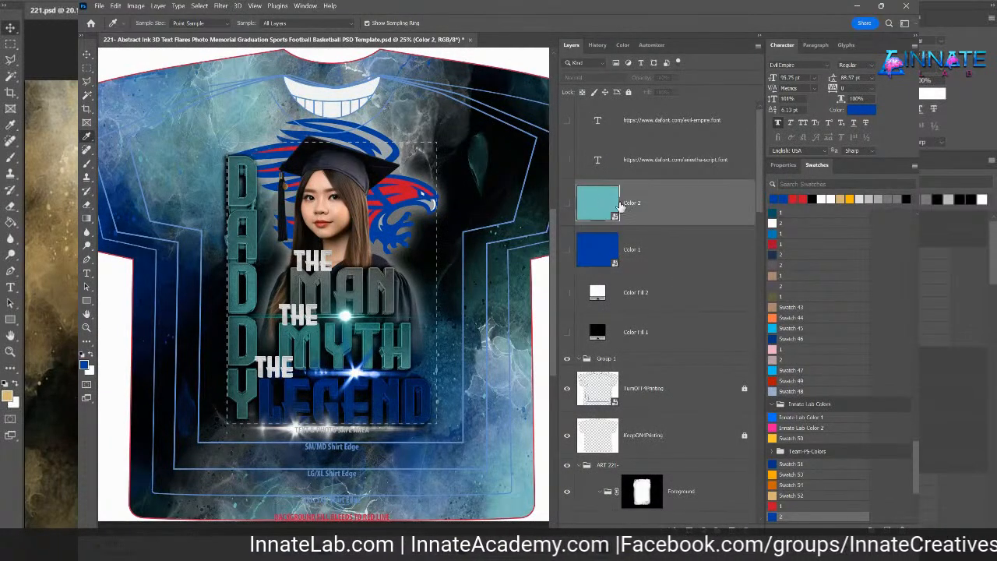
pyautogui.doubleClick(595, 206)
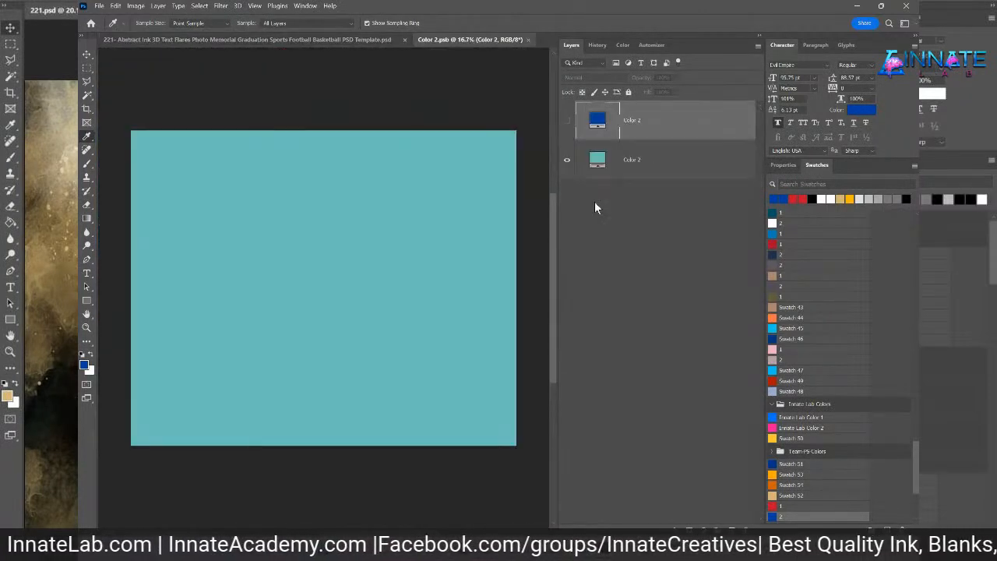
pyautogui.click(567, 121)
pyautogui.click(567, 161)
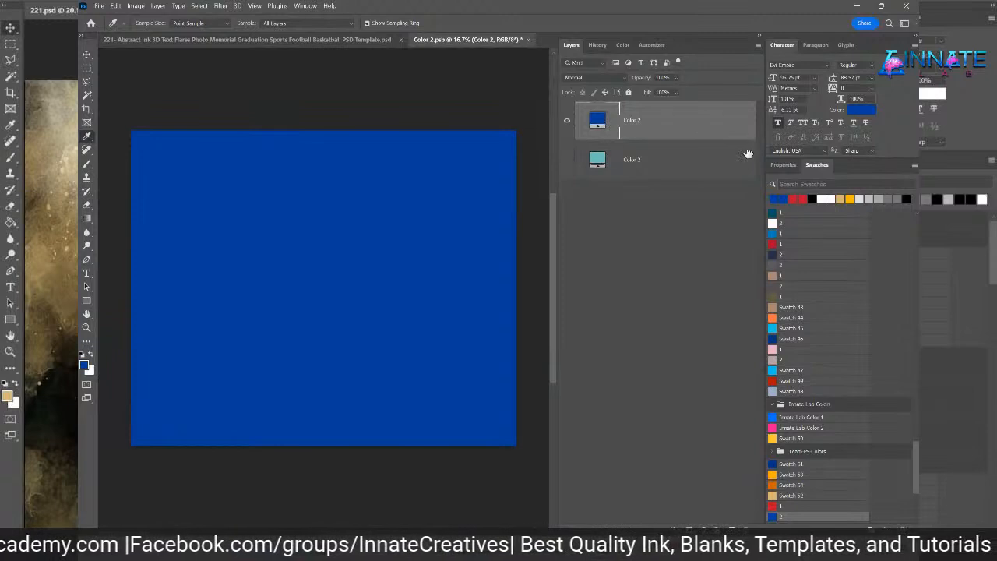
pyautogui.click(804, 199)
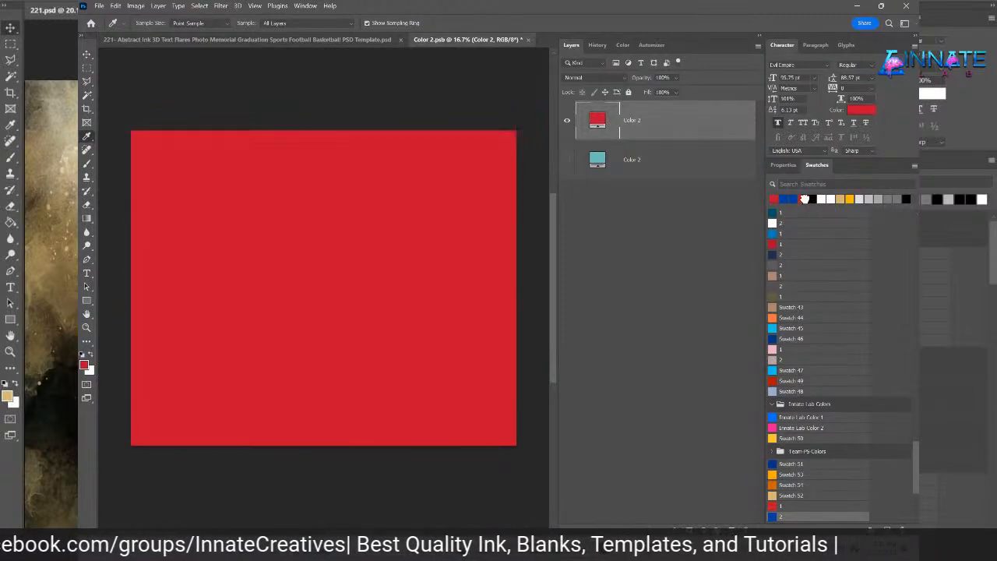
pyautogui.click(526, 39)
pyautogui.click(484, 208)
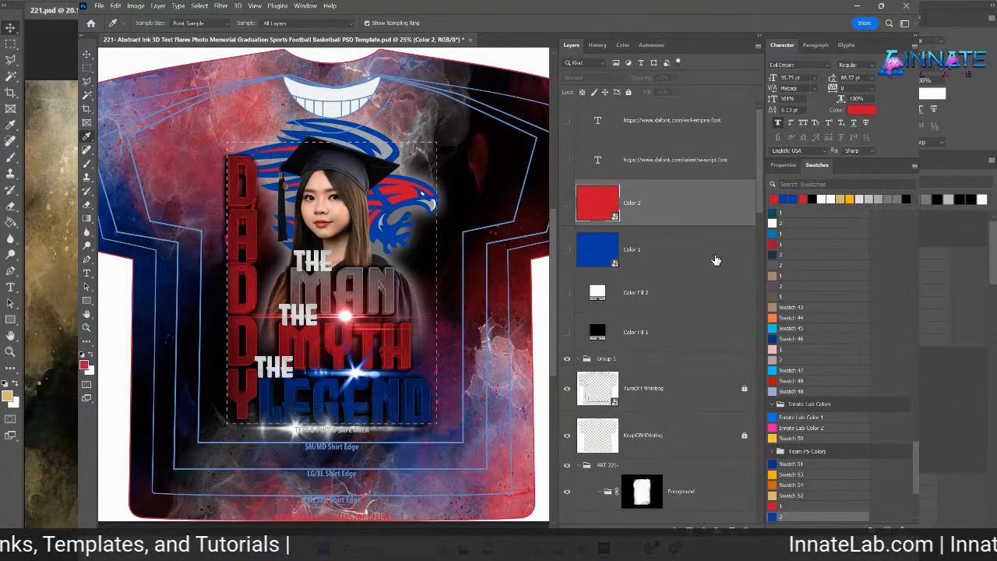
pyautogui.click(705, 263)
pyautogui.moveTo(762, 153)
pyautogui.mouseDown()
pyautogui.moveTo(759, 466)
pyautogui.moveTo(772, 368)
pyautogui.moveTo(767, 117)
pyautogui.mouseUp()
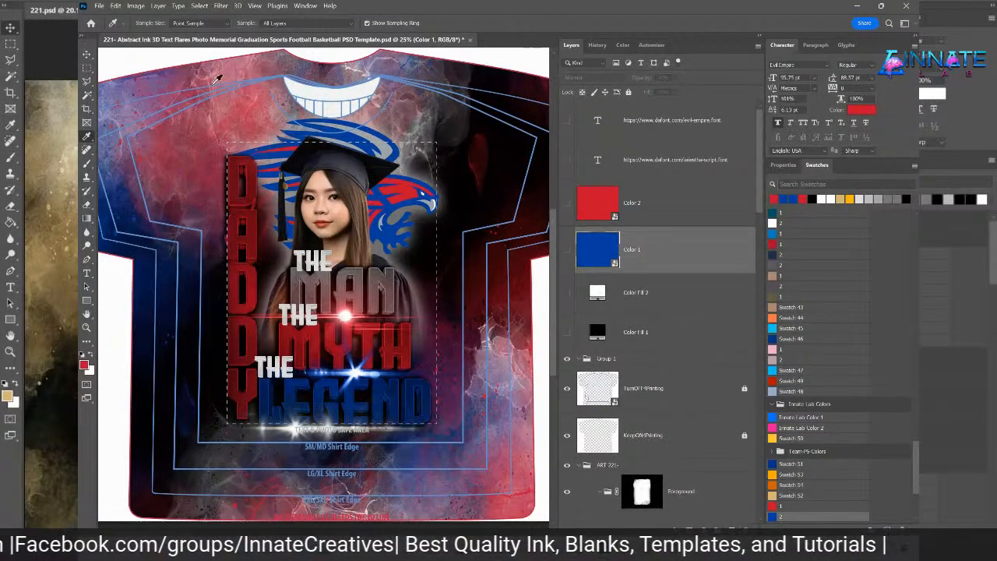
pyautogui.scroll(-1, 140, 302)
pyautogui.scroll(-1, 140, 302)
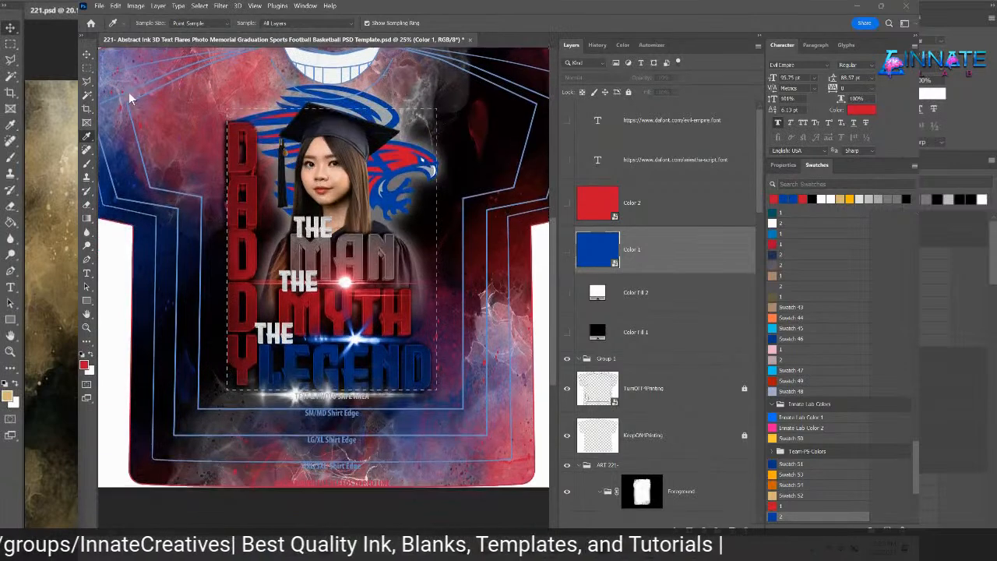
# - Select the Logo layer with the Move tool and reduce its opacity to 45%
pyautogui.click(87, 54)
pyautogui.scroll(1, 401, 186)
pyautogui.rightClick(401, 187)
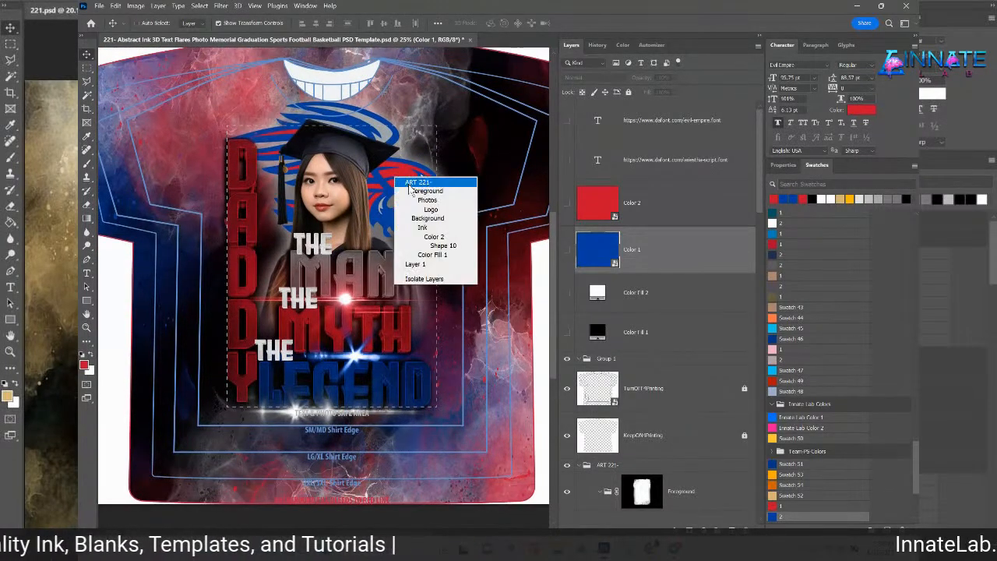
pyautogui.click(424, 215)
pyautogui.click(674, 77)
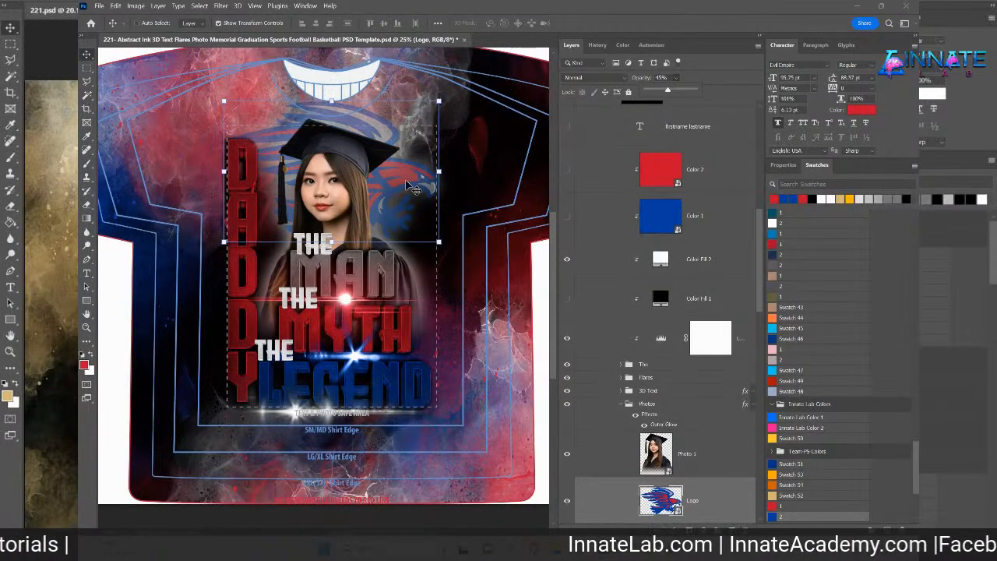
# - Try shifting the logo out to the right with the Foreground group's layer mask disabled, and undo the changes
pyautogui.moveTo(475, 153); pyautogui.dragTo(496, 161)
pyautogui.scroll(5, 658, 331)
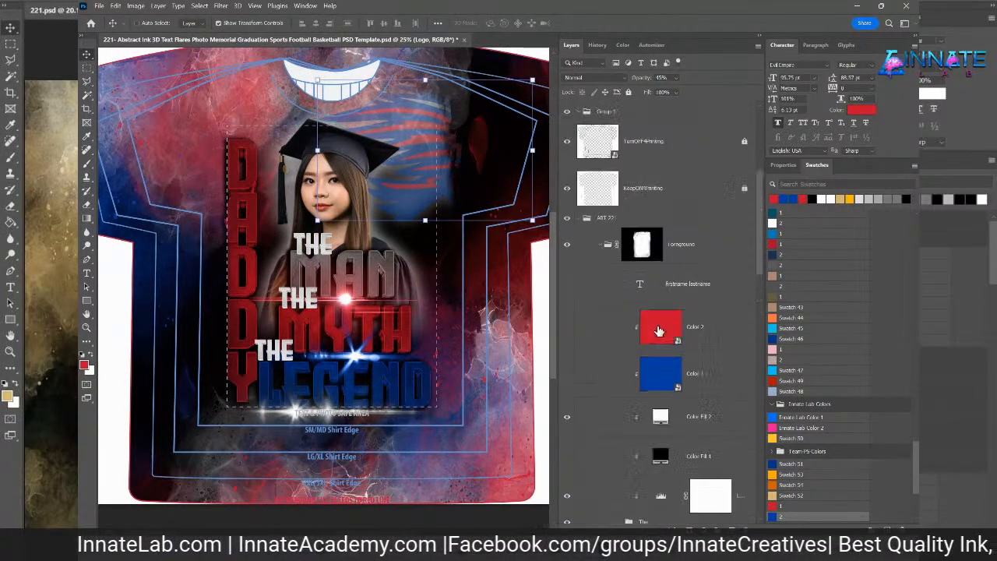
pyautogui.rightClick(641, 405)
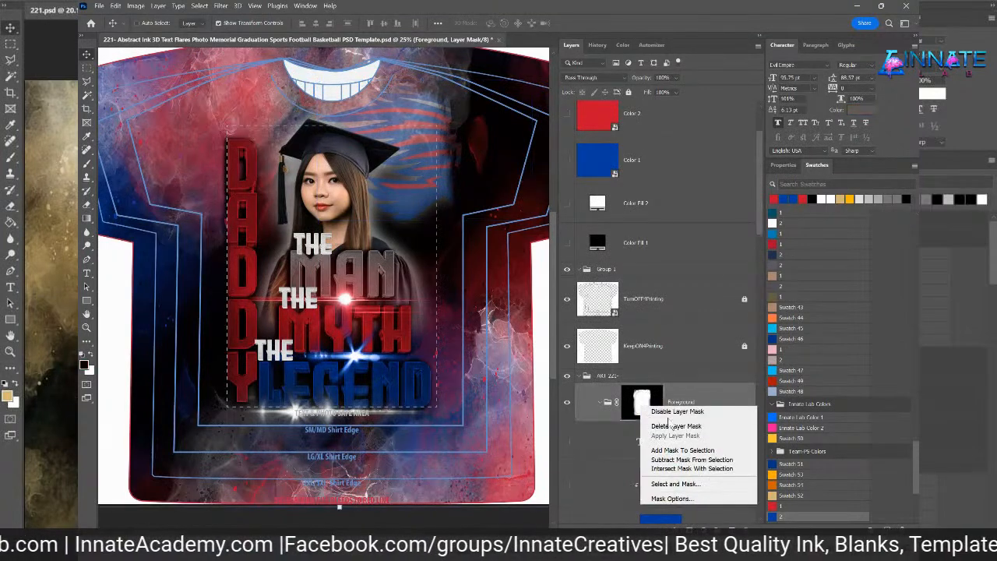
pyautogui.click(668, 415)
pyautogui.moveTo(461, 166); pyautogui.dragTo(450, 176)
pyautogui.hotkey('ctrl', 'z')
pyautogui.hotkey('ctrl', 'z')
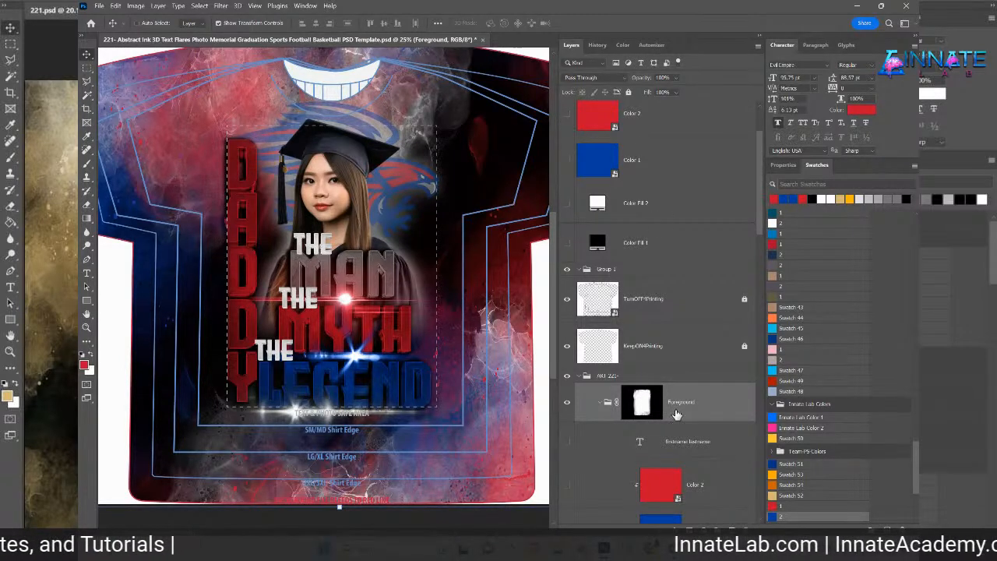
# - Select the Logo layer again and lower its opacity to 42%
pyautogui.scroll(-3, 718, 386)
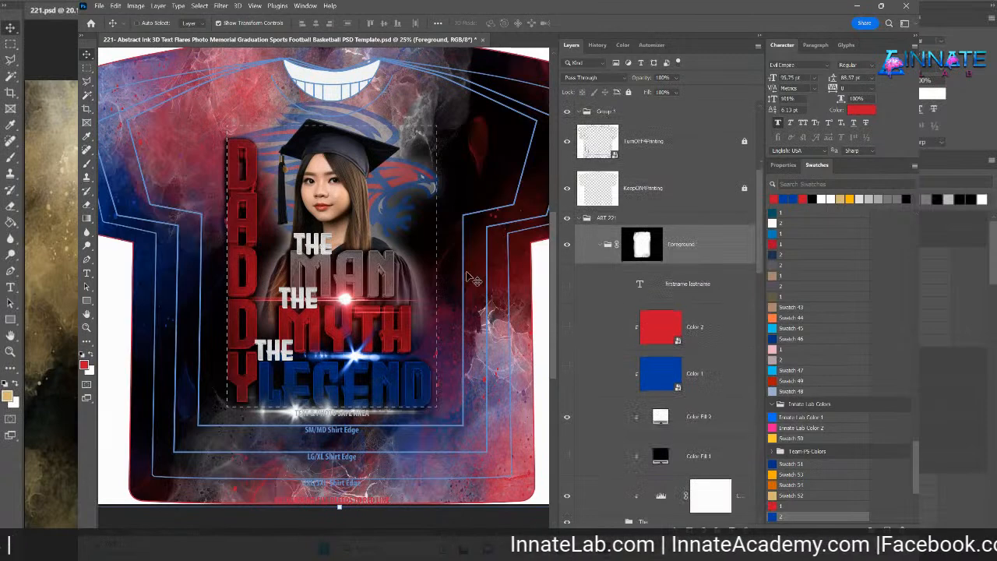
pyautogui.rightClick(401, 182)
pyautogui.click(433, 213)
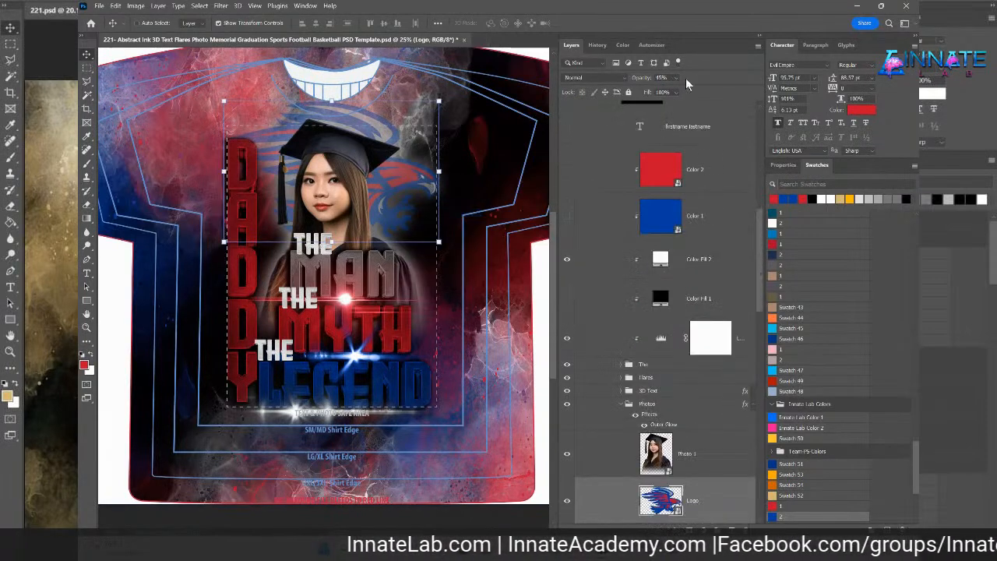
pyautogui.click(676, 92)
pyautogui.moveTo(687, 91)
pyautogui.mouseDown()
pyautogui.moveTo(755, 95)
pyautogui.moveTo(668, 95)
pyautogui.moveTo(686, 93)
pyautogui.mouseUp()
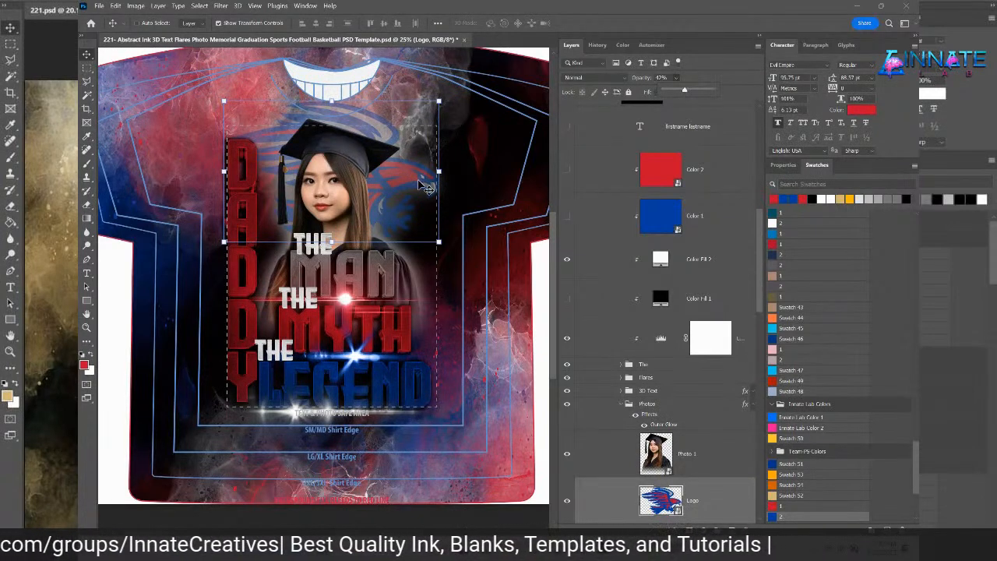
pyautogui.click(712, 70)
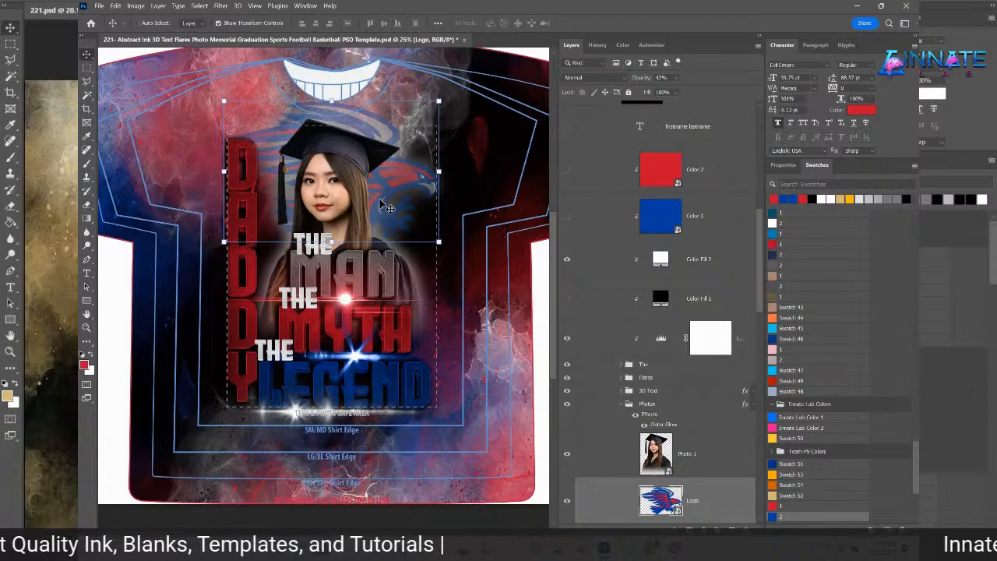
# - Select the Photos group and collapse it in the layer stack
pyautogui.scroll(1, 411, 340)
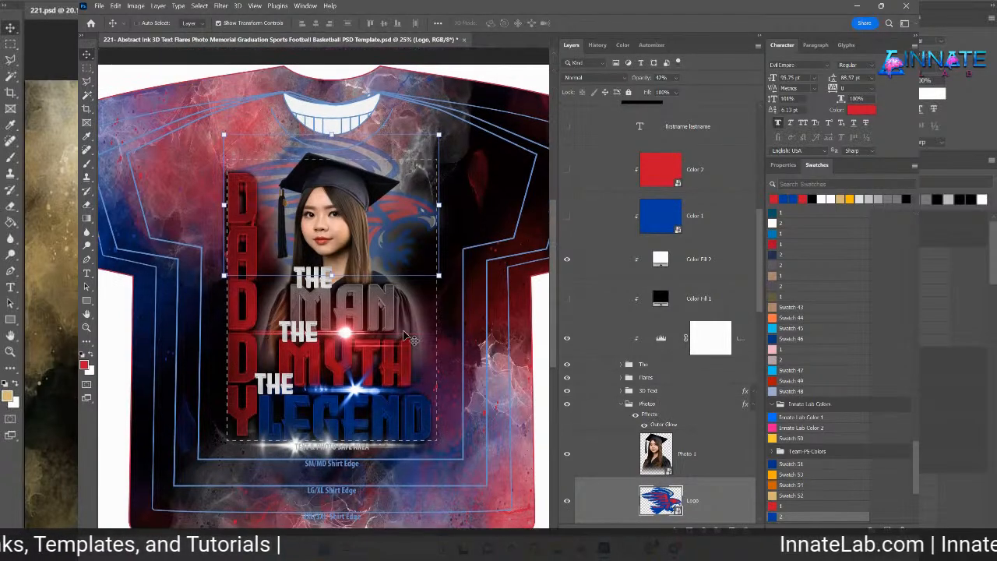
pyautogui.scroll(-1, 473, 346)
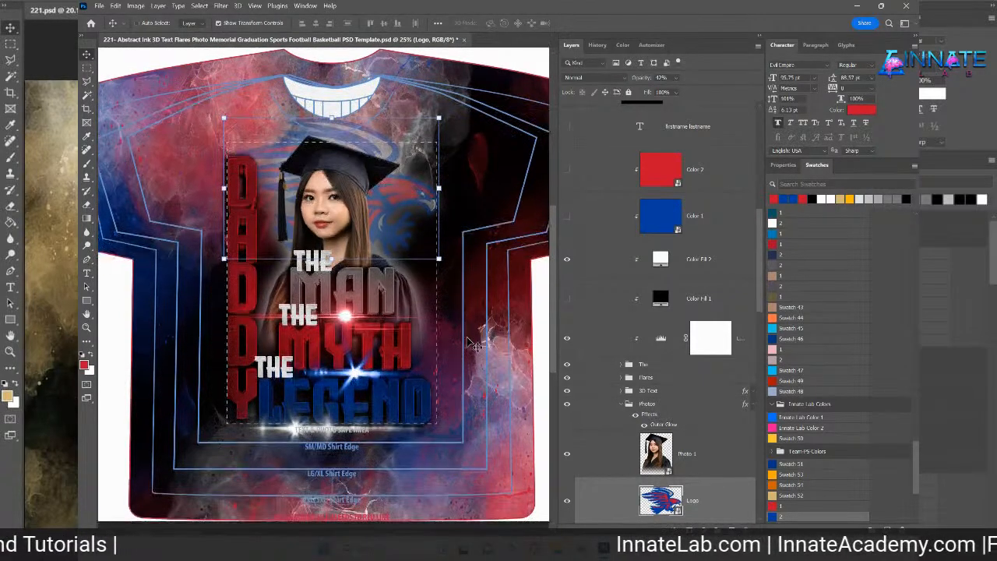
pyautogui.scroll(-1, 473, 347)
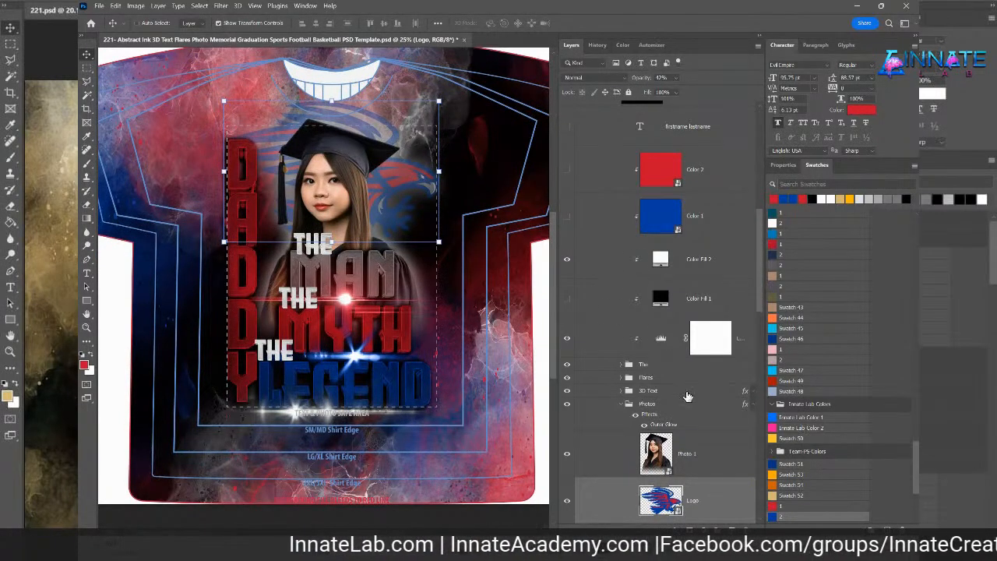
pyautogui.click(654, 403)
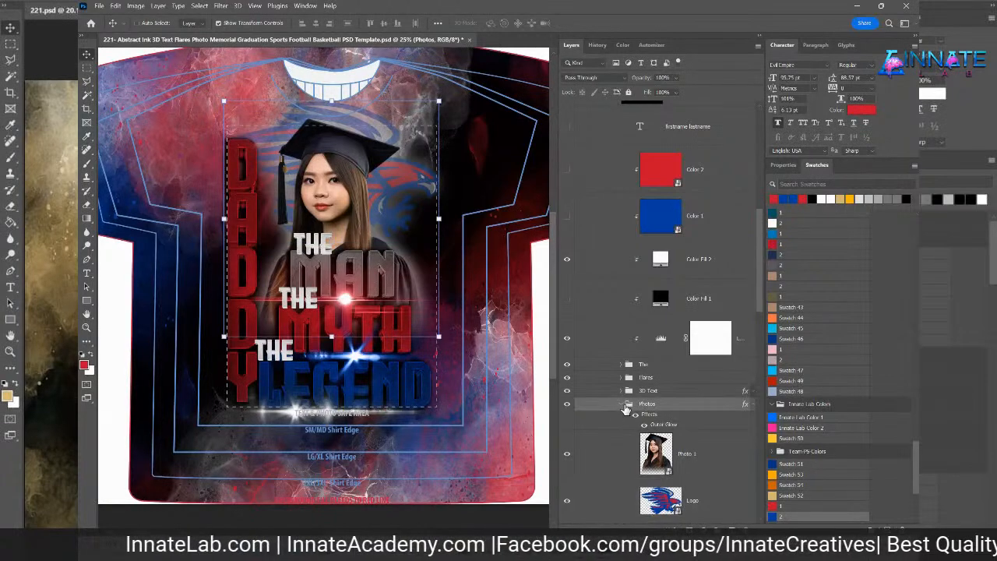
pyautogui.click(626, 406)
# - Group the vertical DADDY text layer with its clipped color and levels layers up to Color 2, and name the group Text 4
pyautogui.scroll(-3, 679, 439)
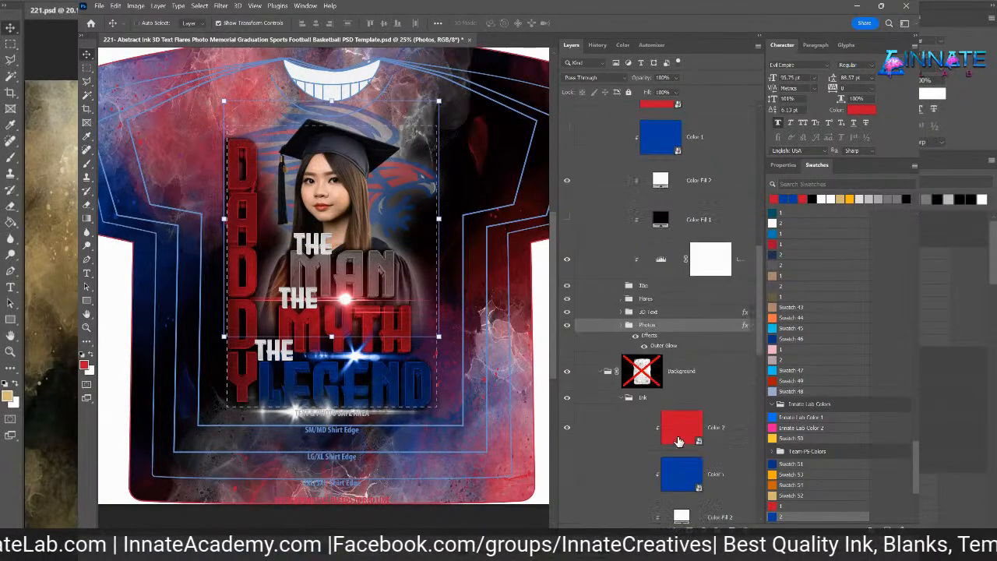
pyautogui.scroll(-2, 679, 439)
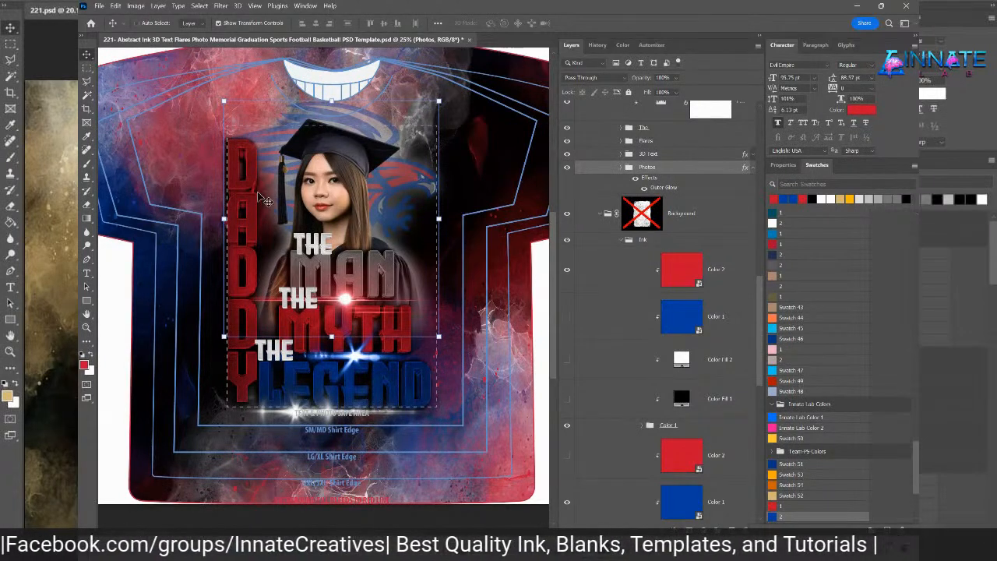
pyautogui.rightClick(252, 204)
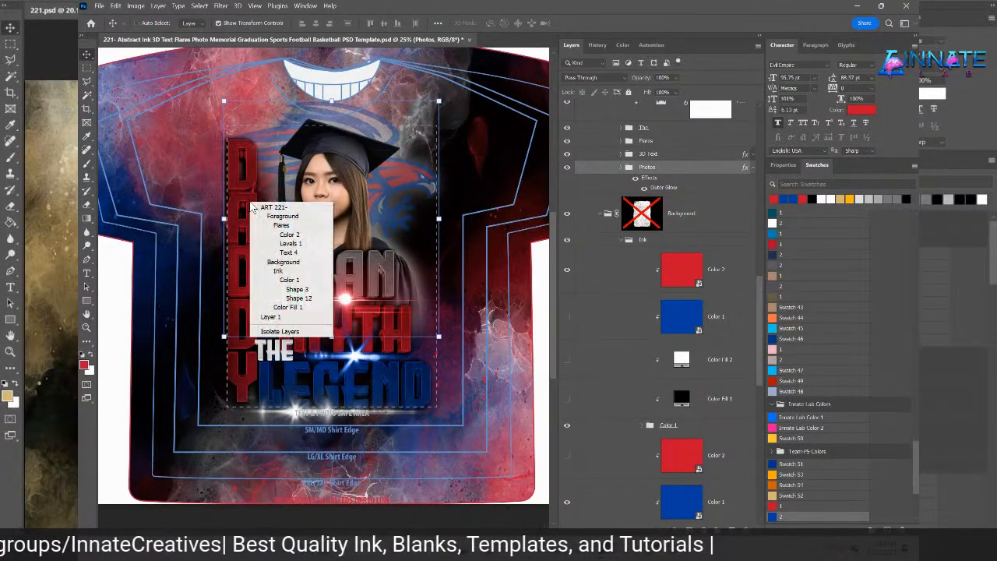
pyautogui.click(288, 252)
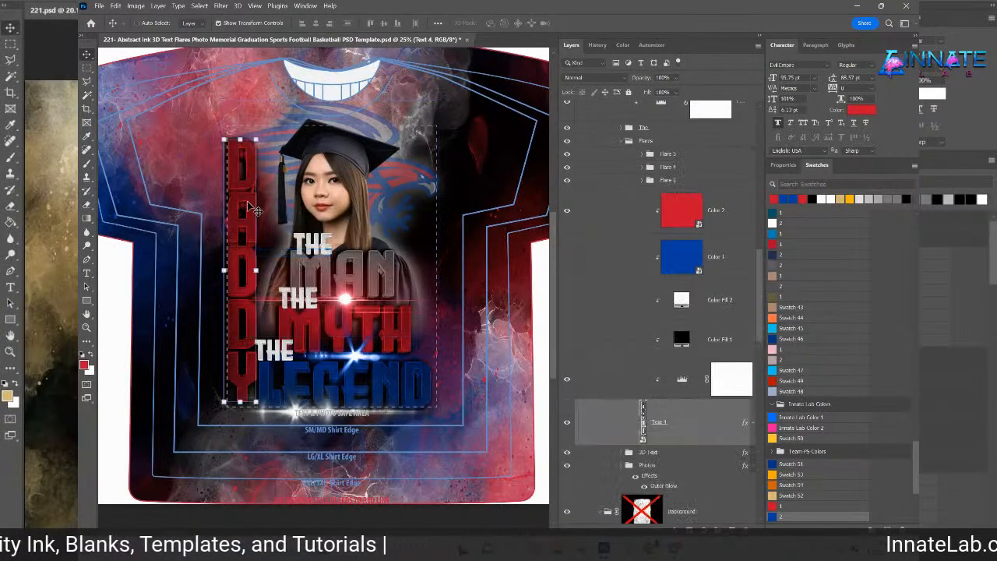
pyautogui.scroll(-3, 658, 389)
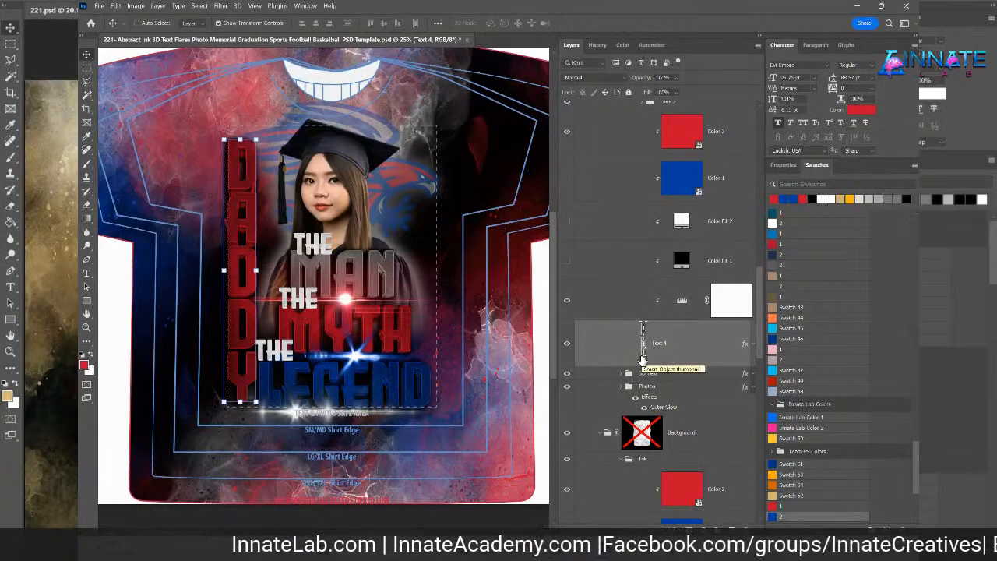
pyautogui.scroll(2, 642, 359)
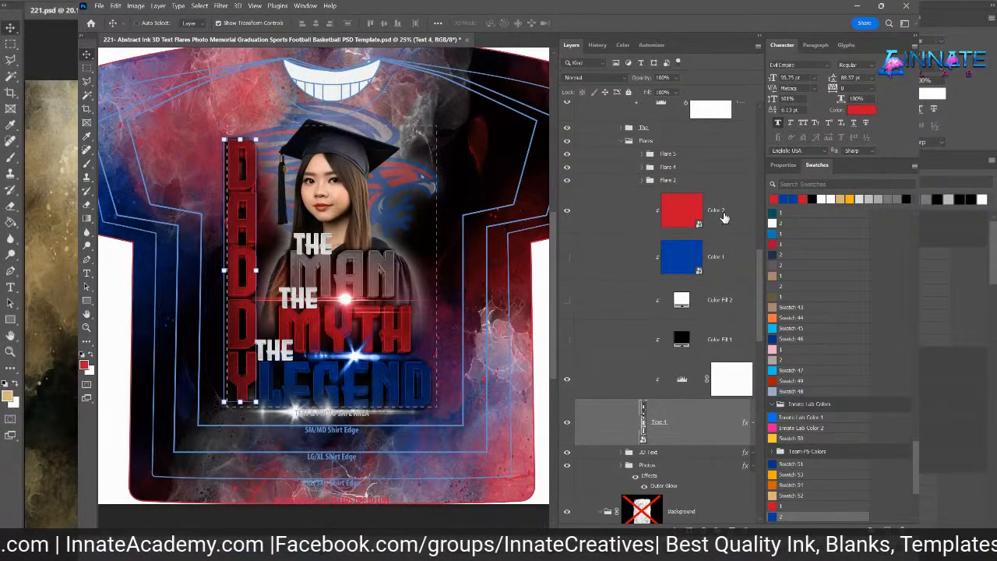
pyautogui.keyDown('shift'); pyautogui.click(723, 217); pyautogui.keyUp('shift')
pyautogui.hotkey('ctrl', 'g')
pyautogui.doubleClick(668, 193)
pyautogui.write('Flare 1')
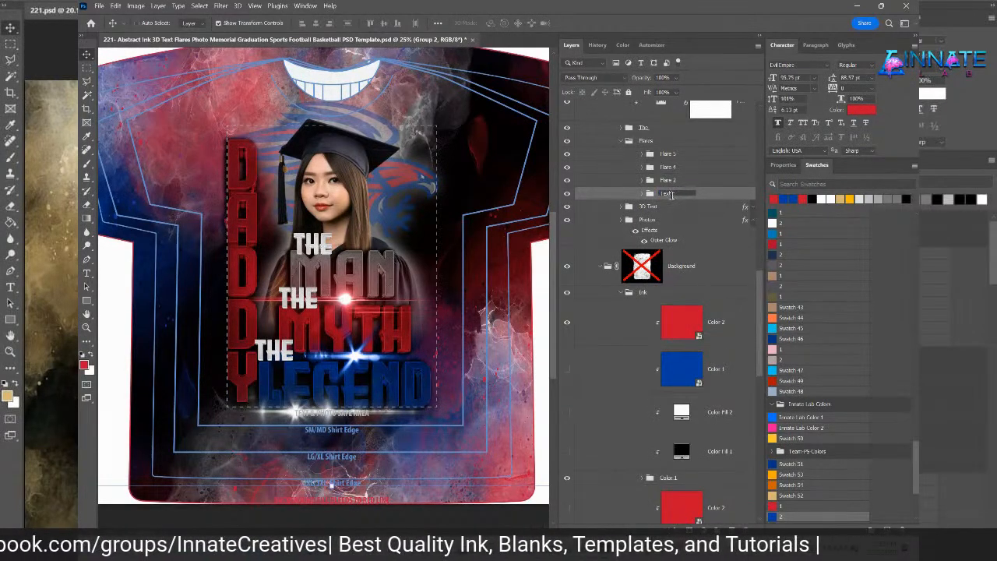
pyautogui.press('Return')
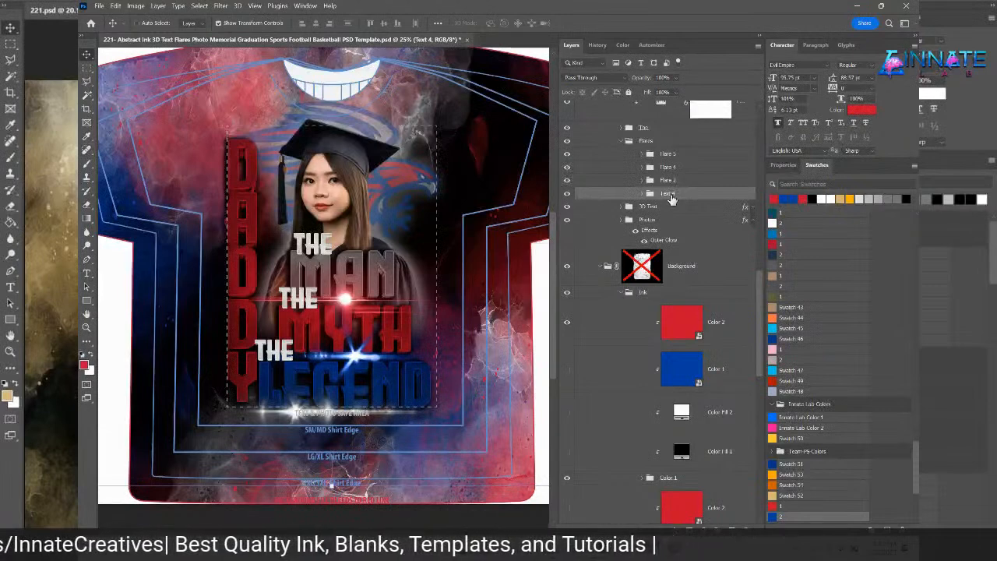
# - Expand the Text 4 group, open its Text 4 smart object, and open the editable text smart object inside it
pyautogui.click(641, 194)
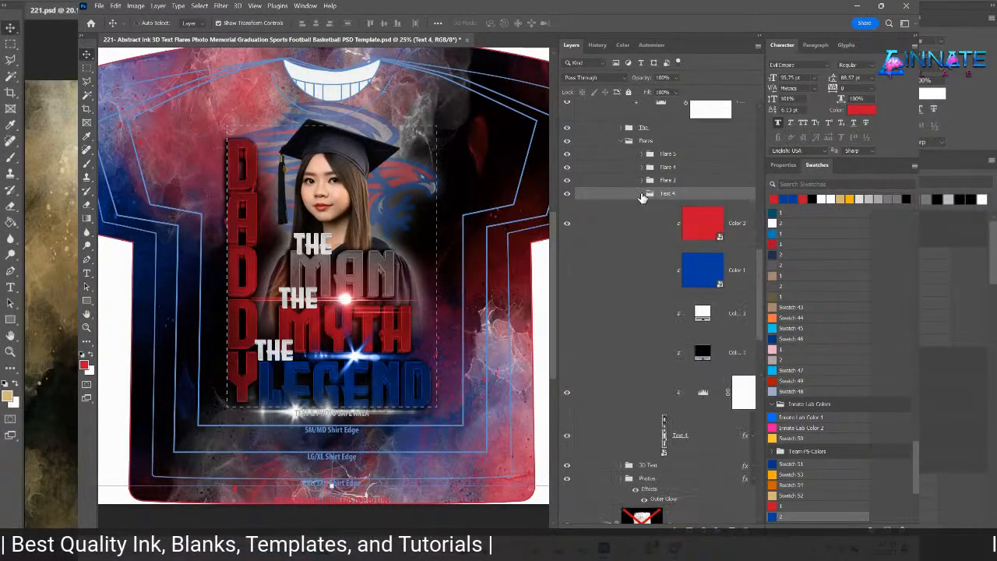
pyautogui.scroll(-2, 646, 232)
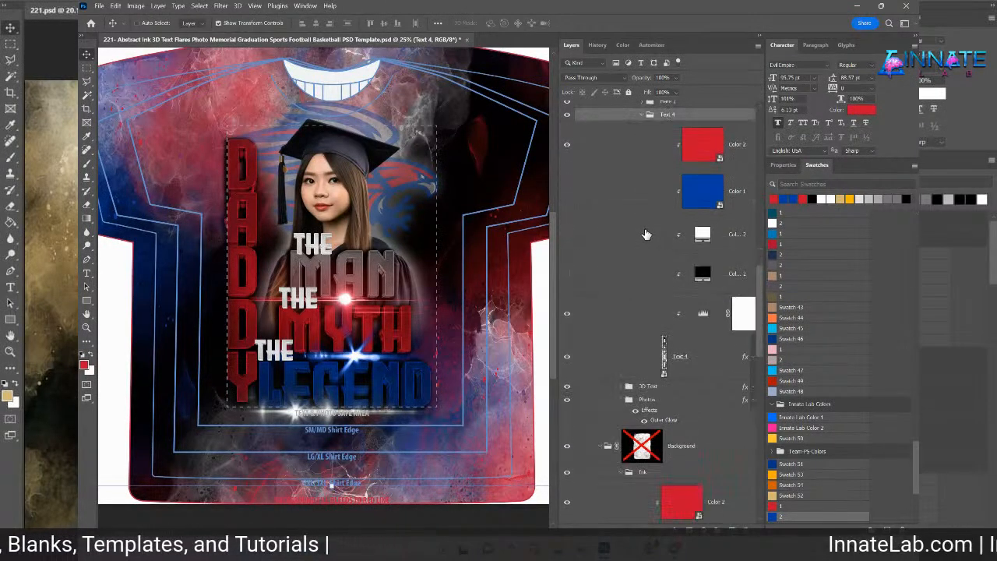
pyautogui.click(651, 351)
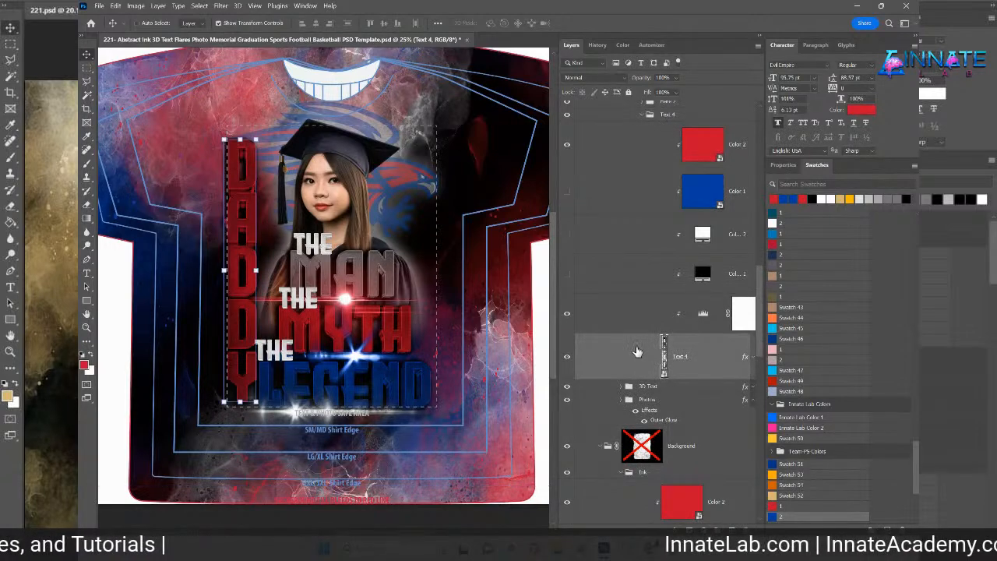
pyautogui.doubleClick(664, 354)
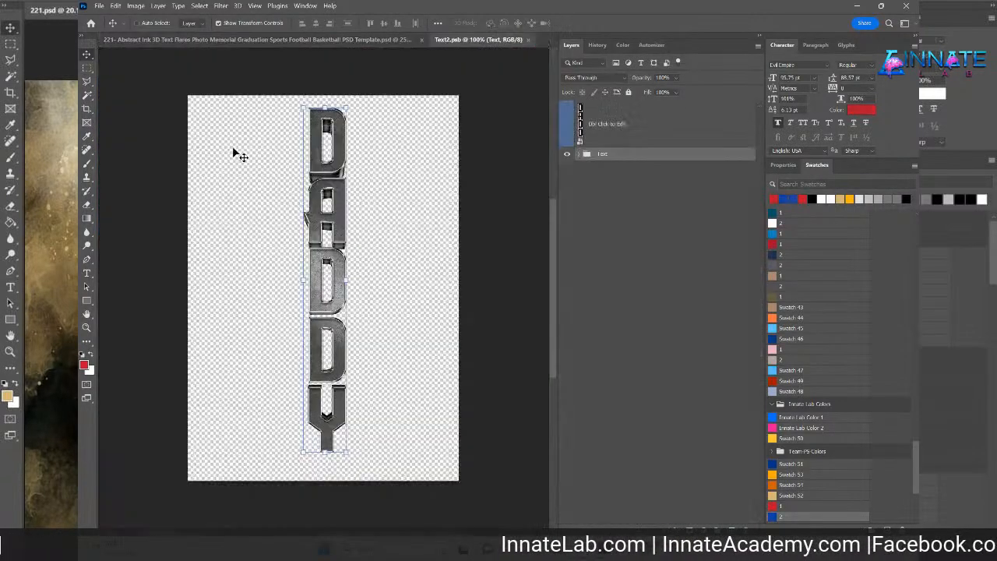
pyautogui.doubleClick(581, 129)
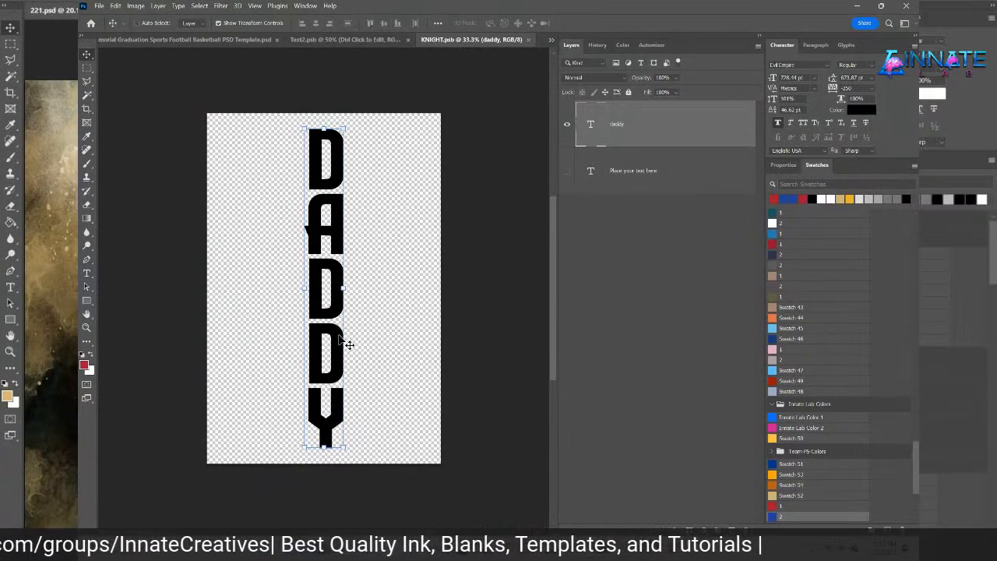
# - Make the vertical daddy text layer editable and replace its text with C/0
pyautogui.doubleClick(591, 126)
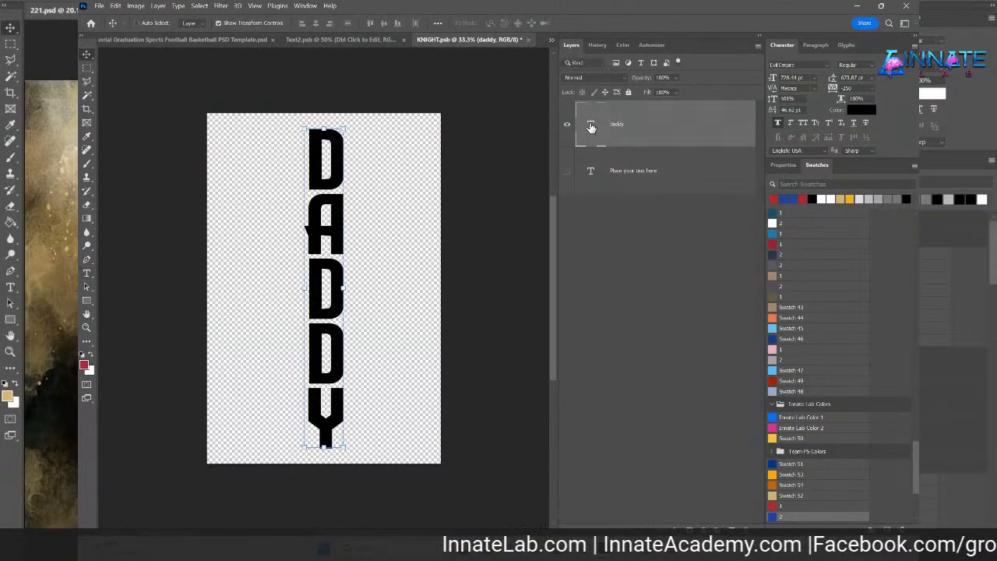
pyautogui.doubleClick(590, 122)
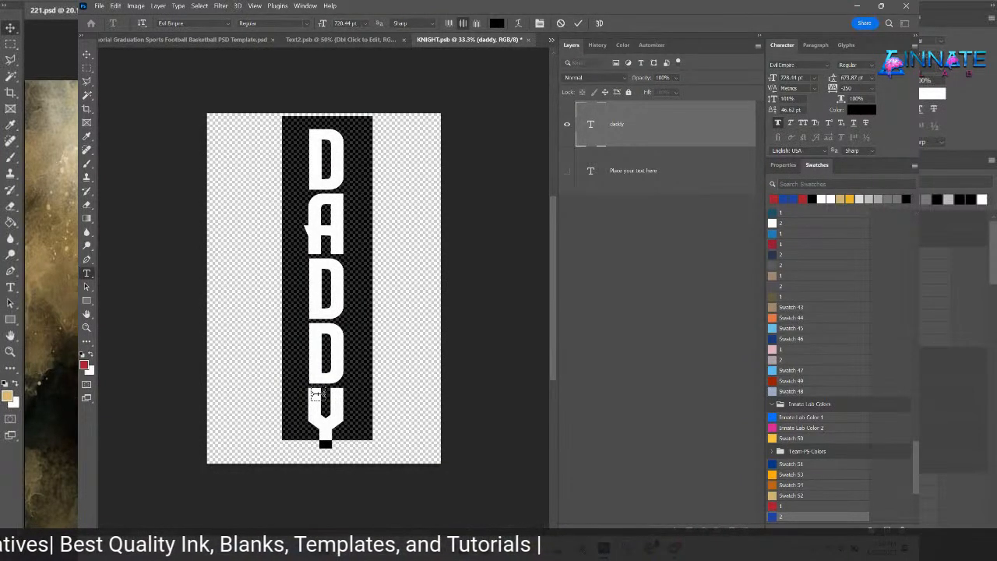
pyautogui.press('BackSpace')
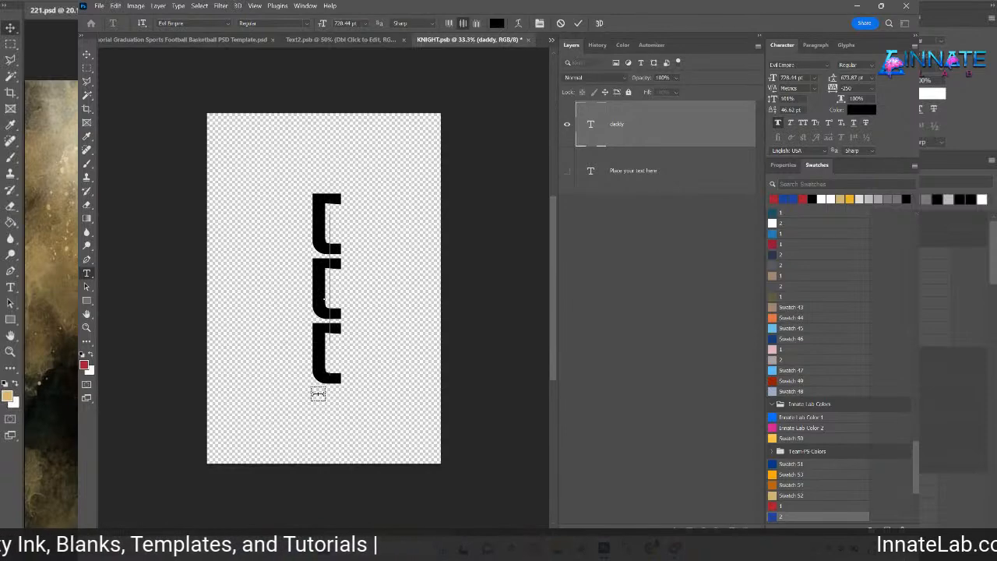
pyautogui.press('BackSpace')
pyautogui.press('BackSpace')
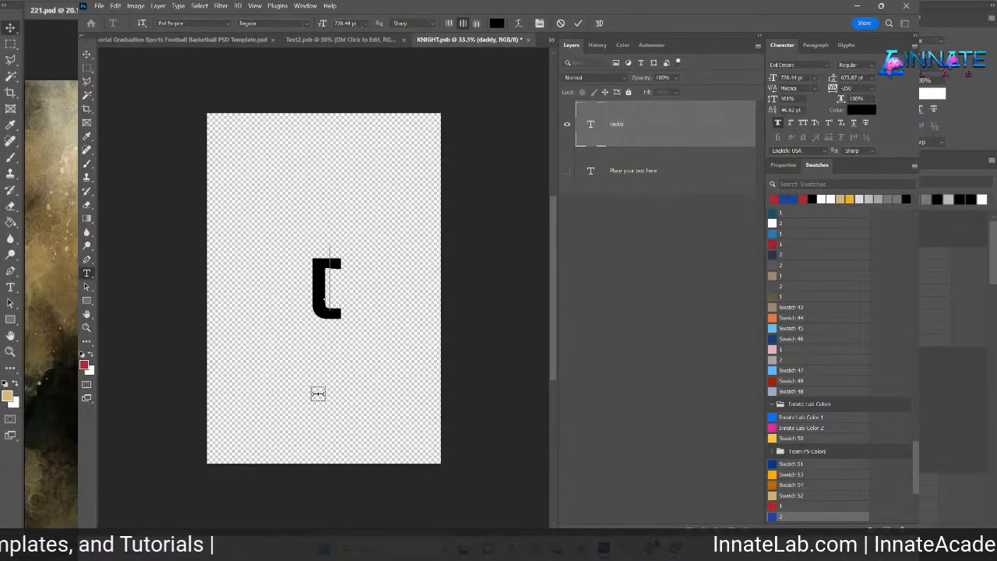
pyautogui.write('/')
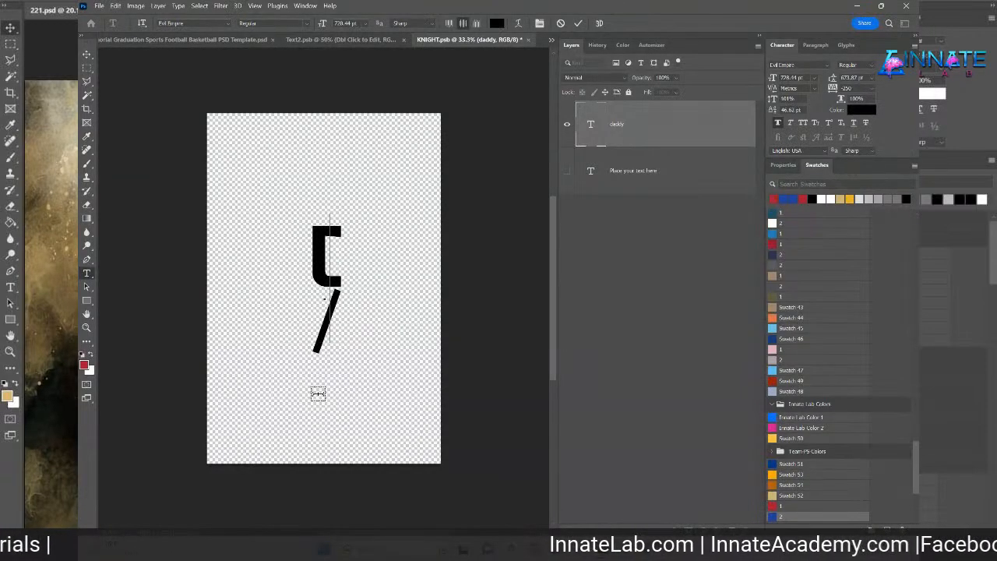
pyautogui.write('0')
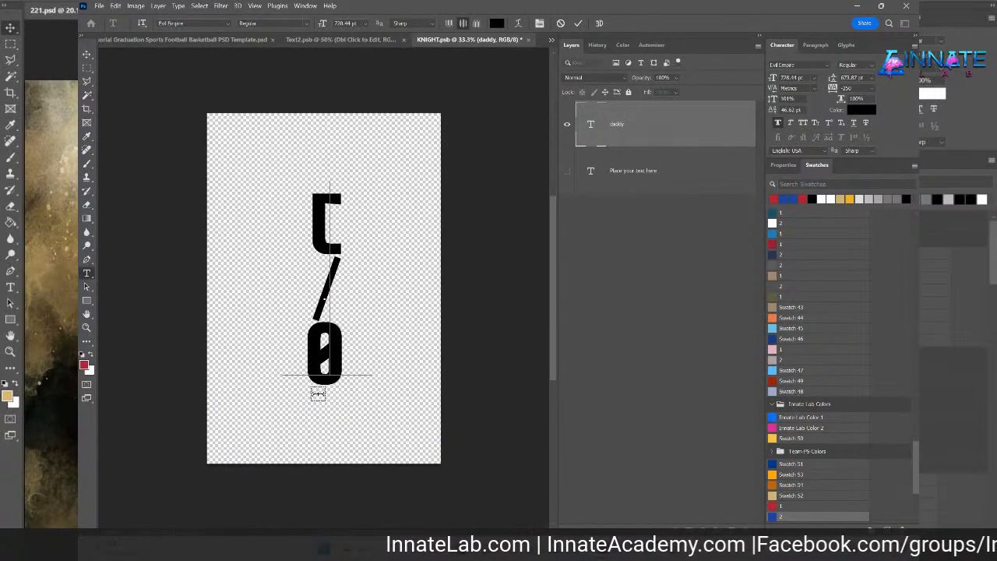
# - Retype the vertical text without the slash as C02023
pyautogui.press('BackSpace')
pyautogui.press('BackSpace')
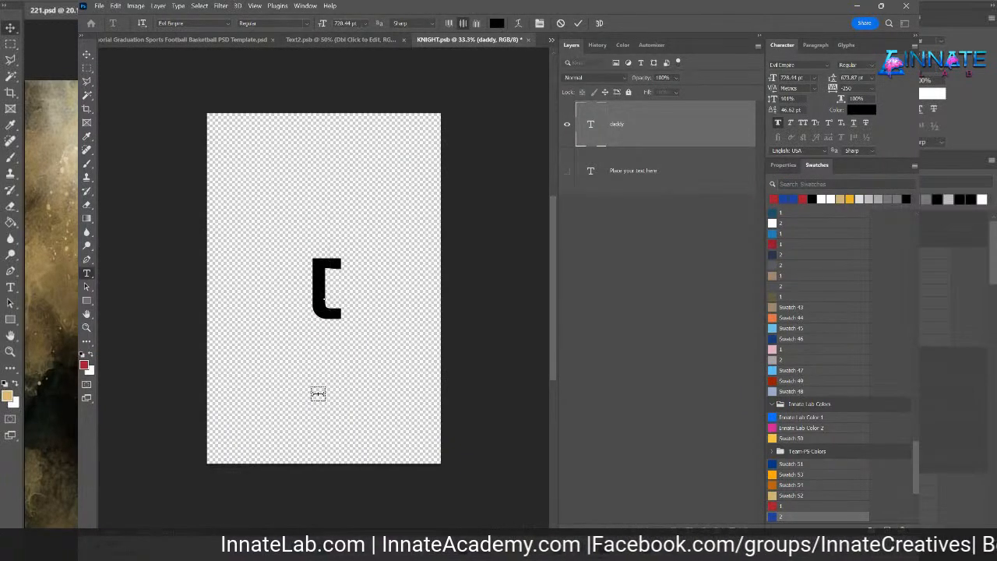
pyautogui.press('BackSpace')
pyautogui.write('C')
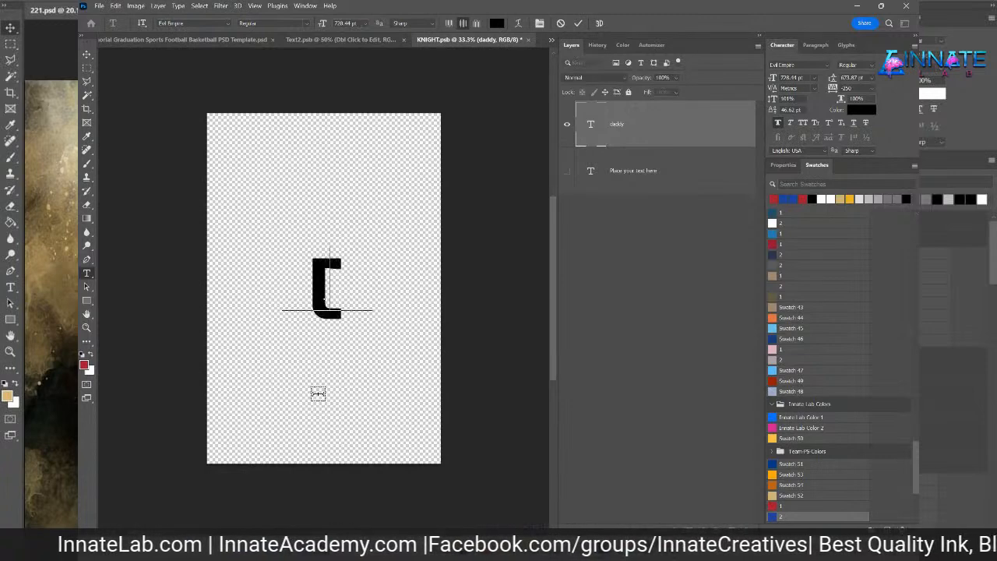
pyautogui.write('0')
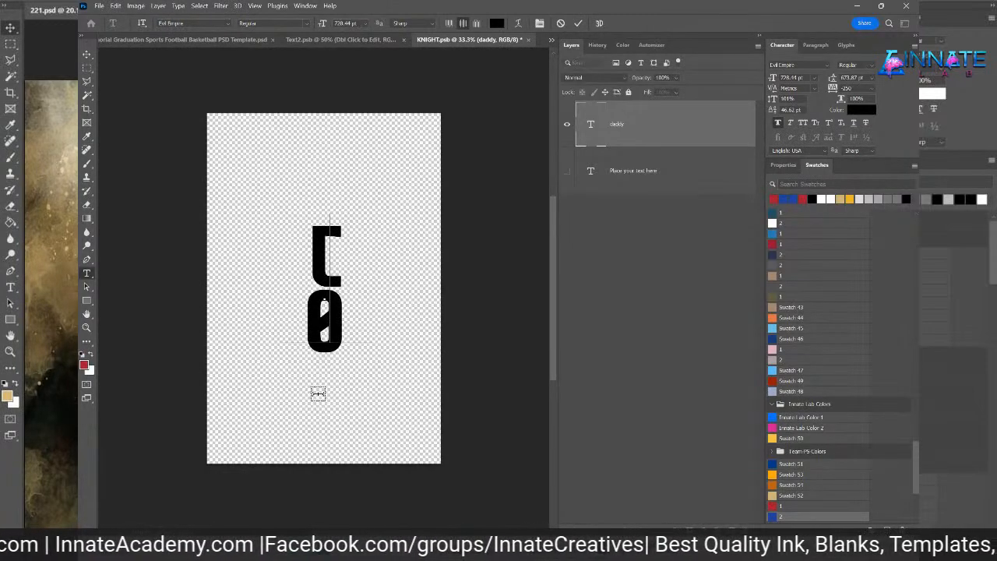
pyautogui.write('202')
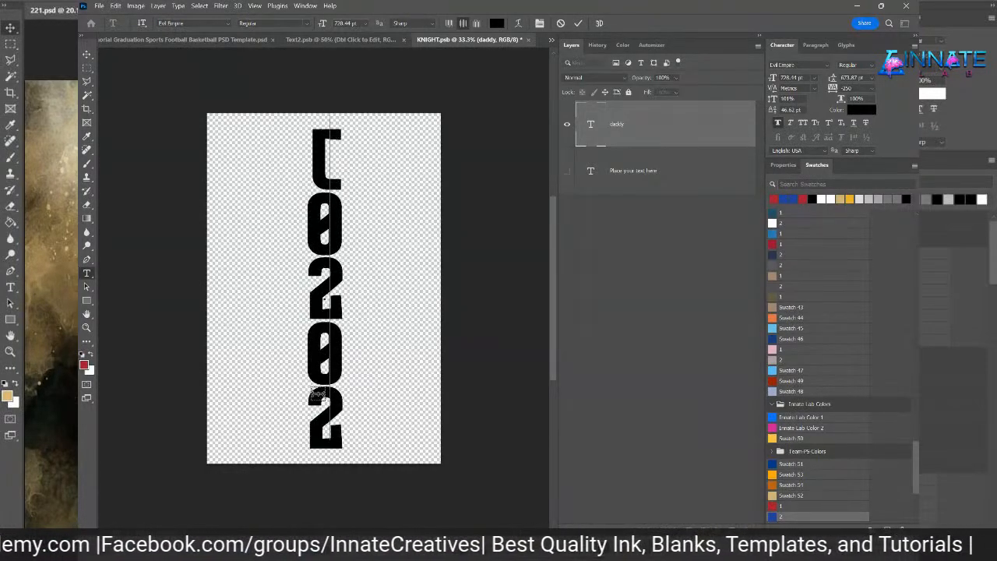
pyautogui.write('3')
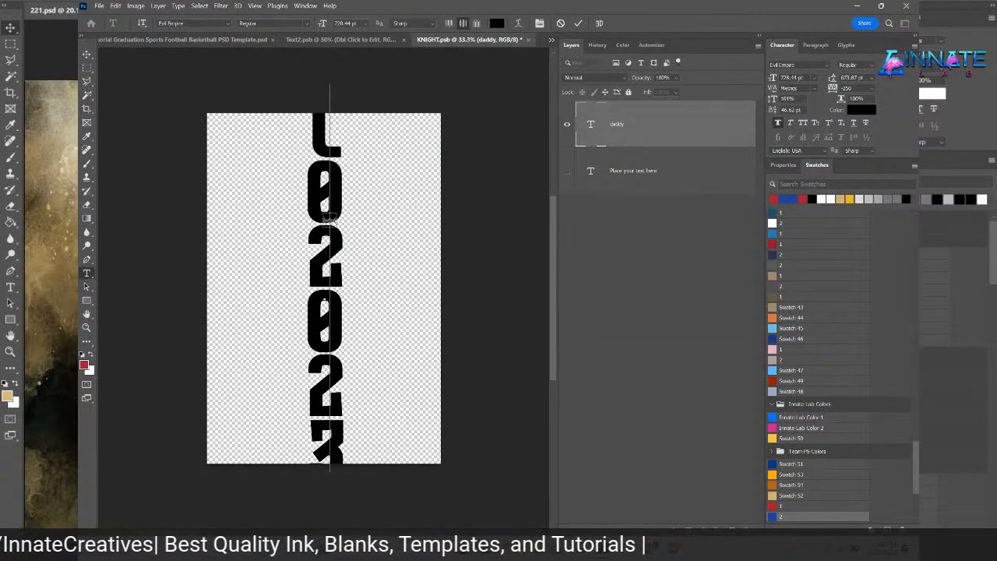
# - Delete the leading C0 so the vertical text reads 2023, and commit the text edit
pyautogui.click(330, 219)
pyautogui.press('BackSpace')
pyautogui.press('BackSpace')
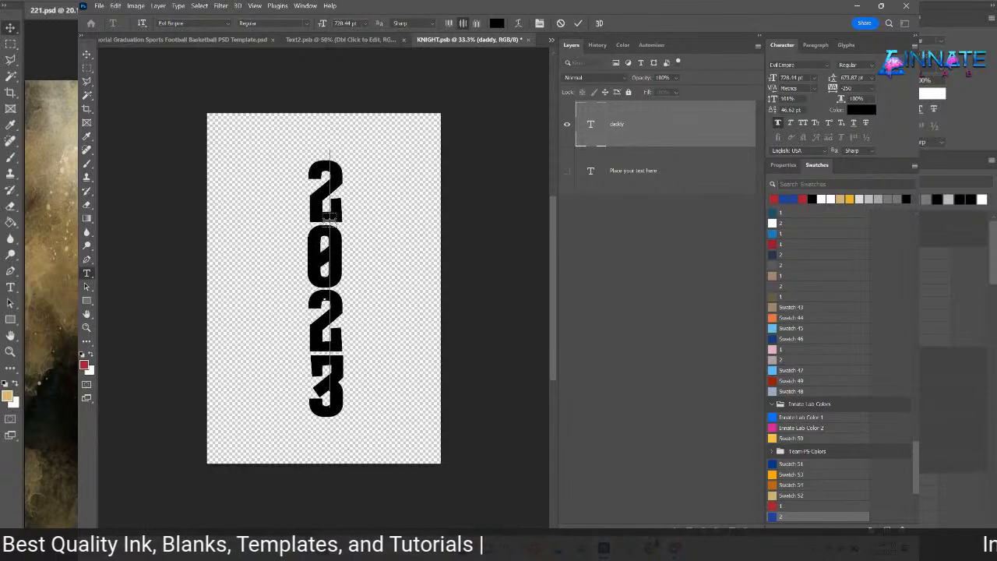
pyautogui.click(701, 187)
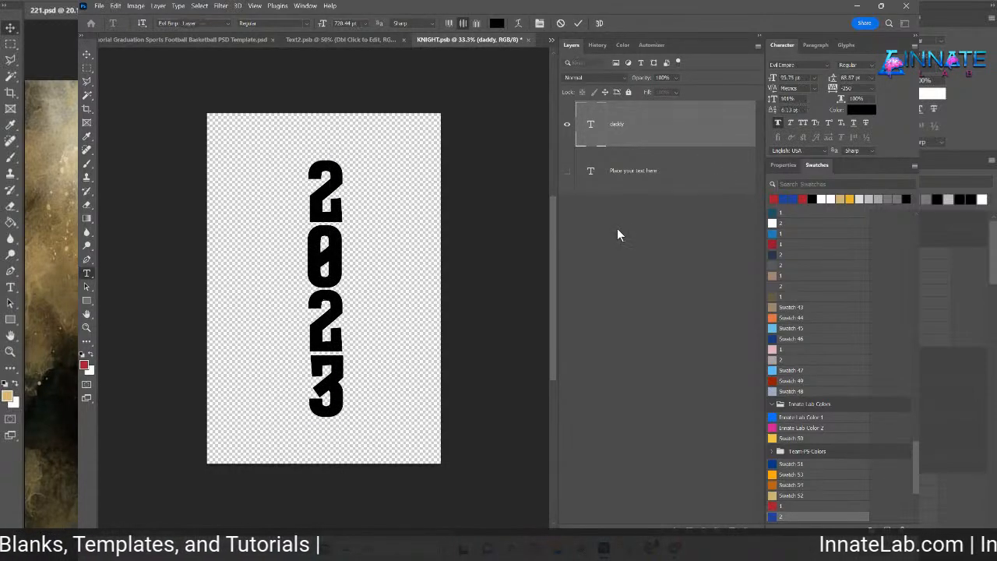
pyautogui.press('v')
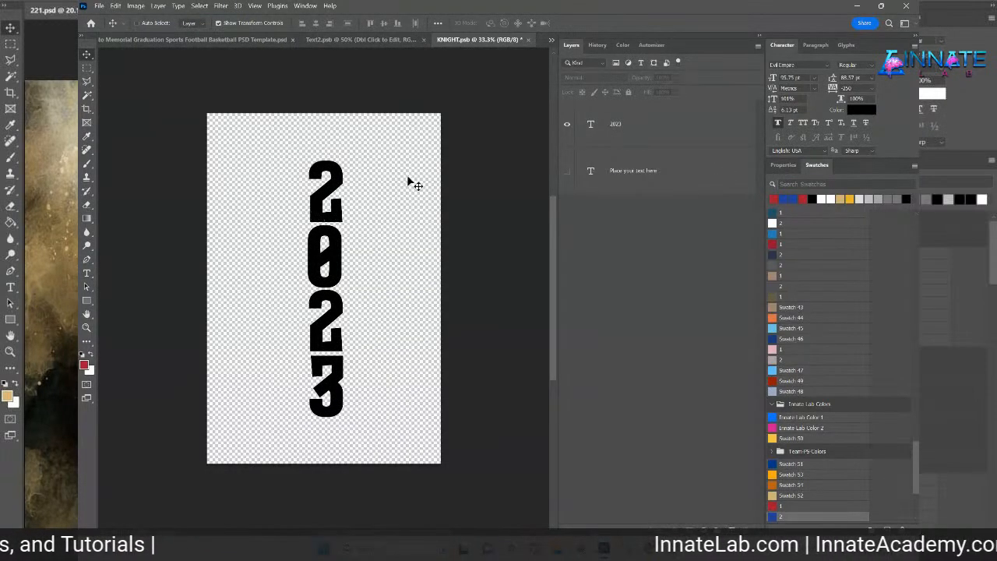
# - Save and close KNIGHT.psb and Text2.psb to update the vertical text in the shirt template
pyautogui.click(527, 39)
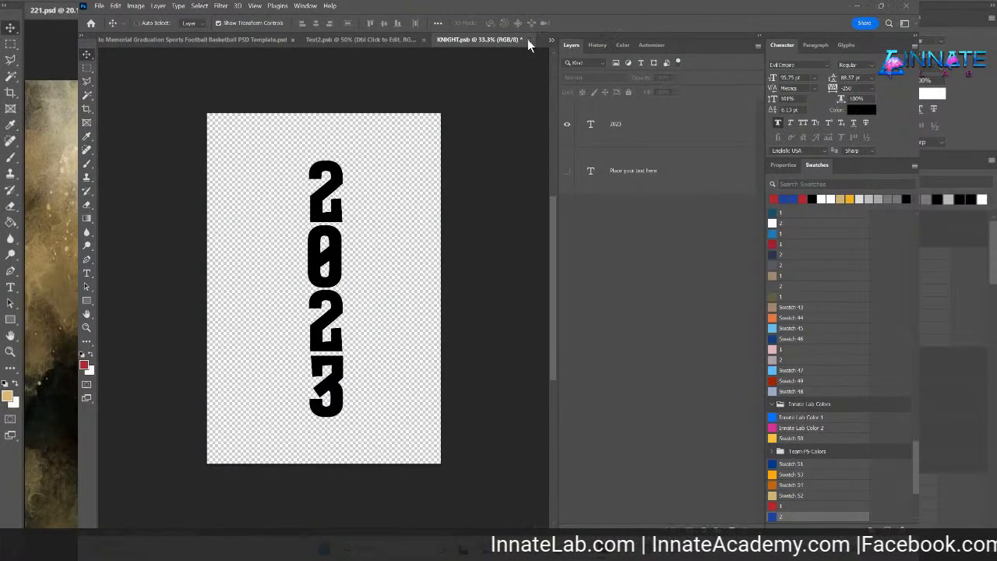
pyautogui.click(484, 212)
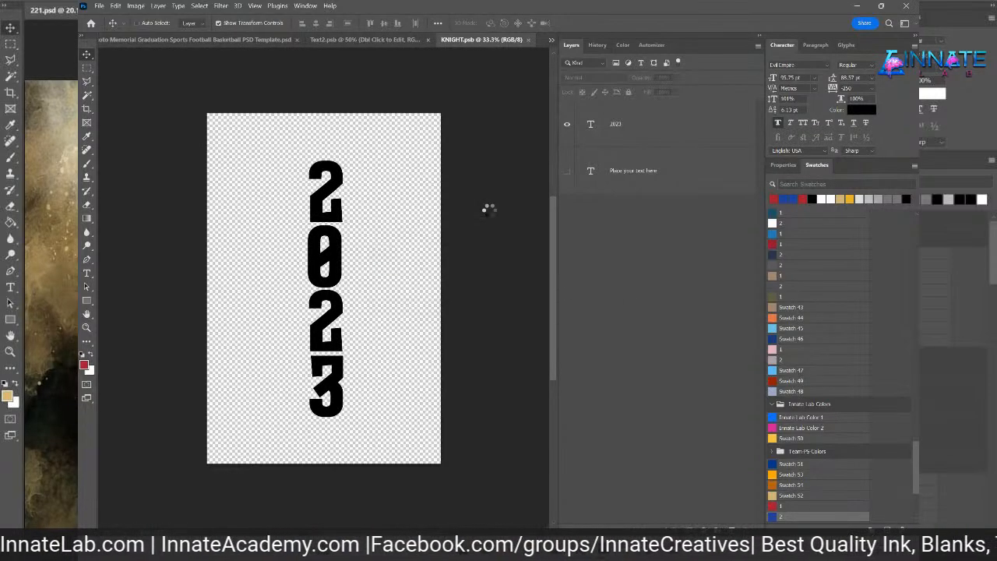
pyautogui.click(528, 39)
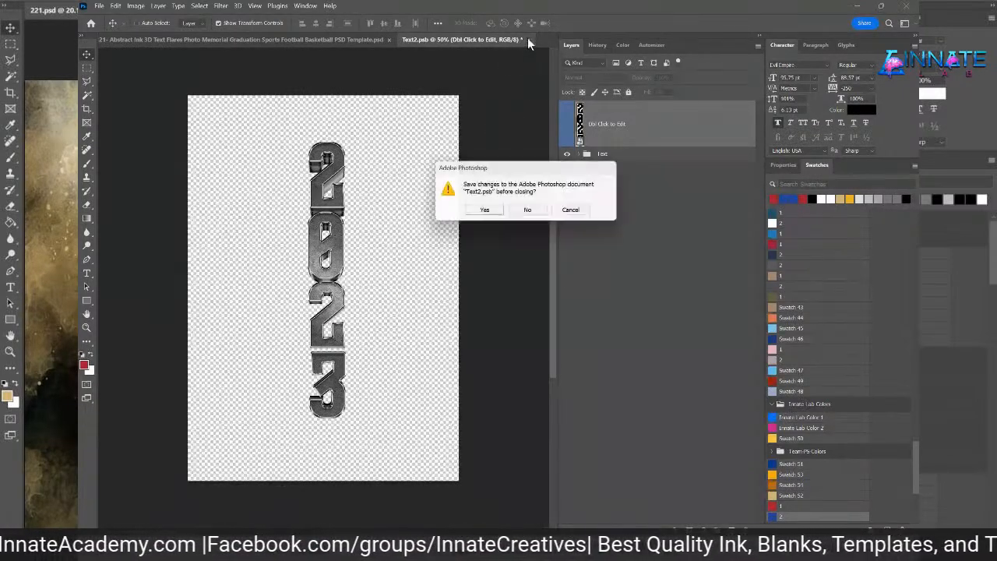
pyautogui.click(484, 212)
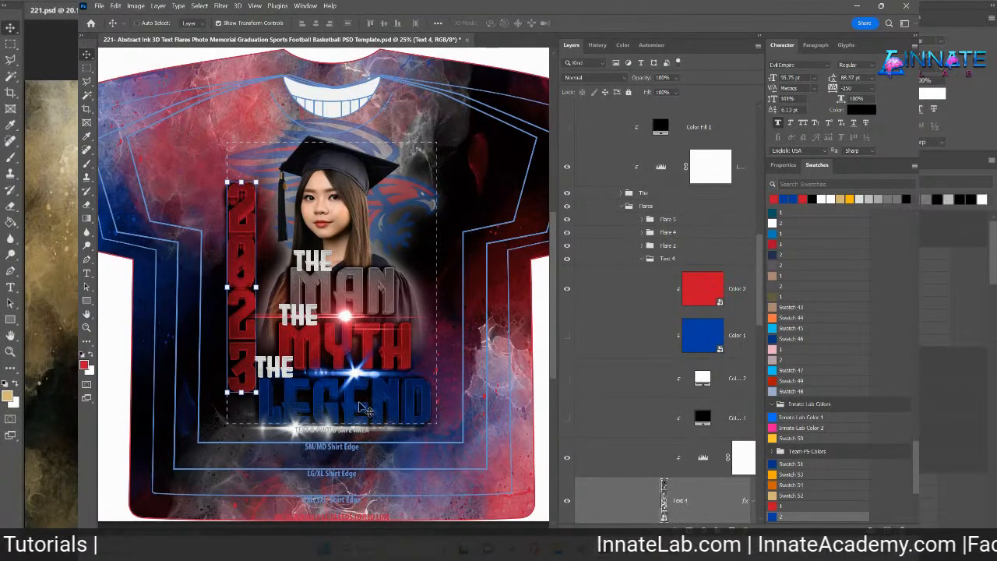
# - Select the Text 1 smart object layer that holds the word MAN in the 3D Text group
pyautogui.rightClick(388, 436)
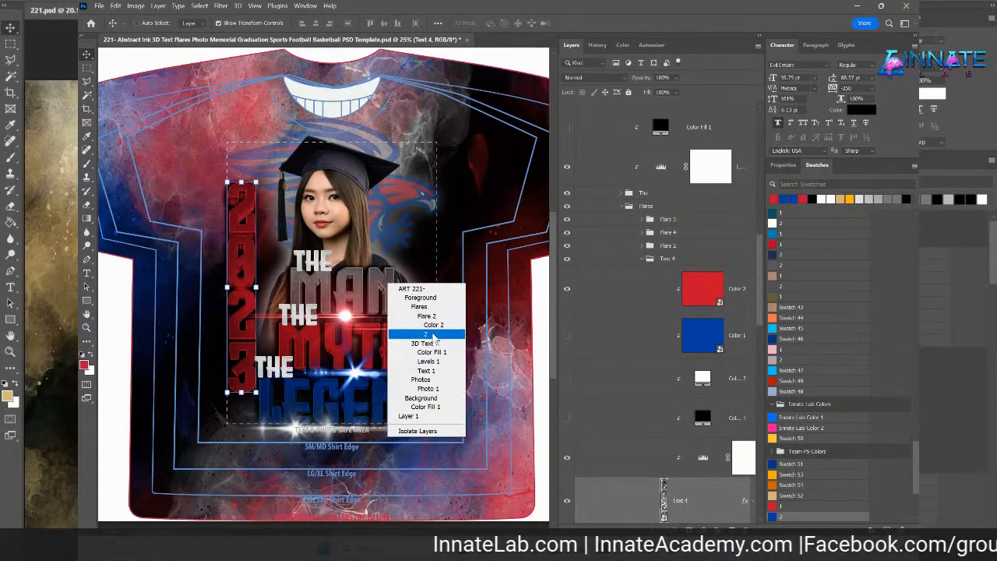
pyautogui.rightClick(360, 273)
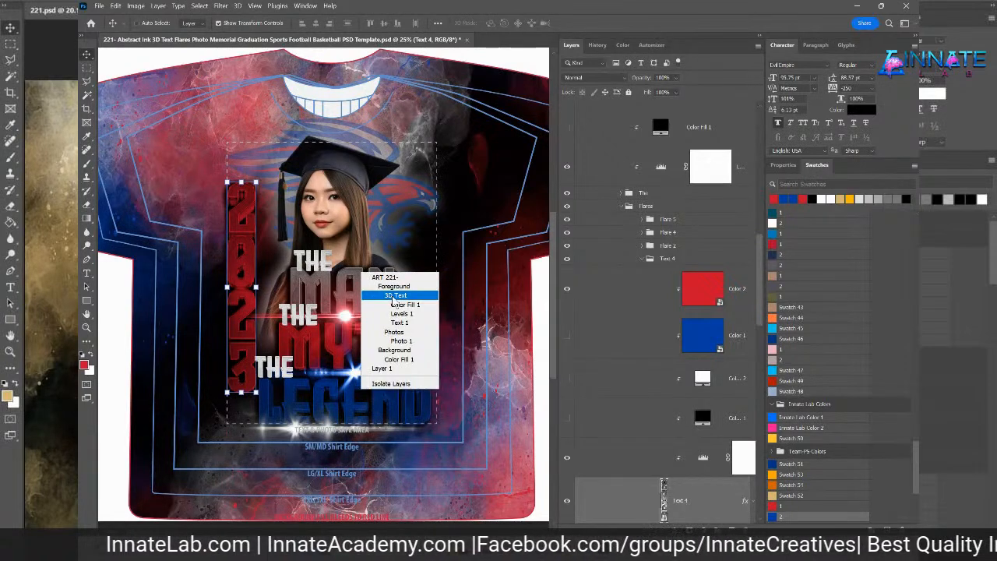
pyautogui.click(399, 322)
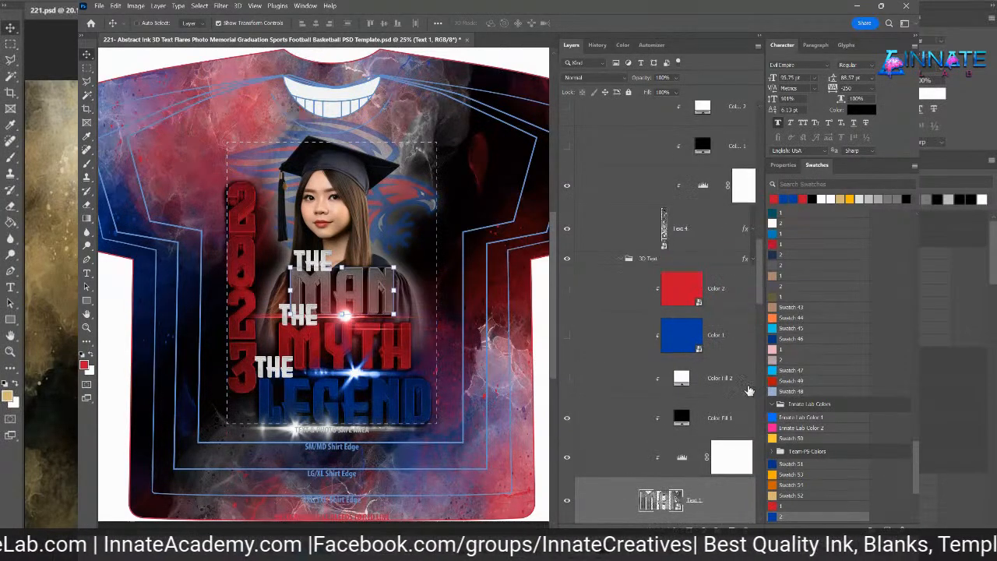
pyautogui.scroll(-2, 752, 387)
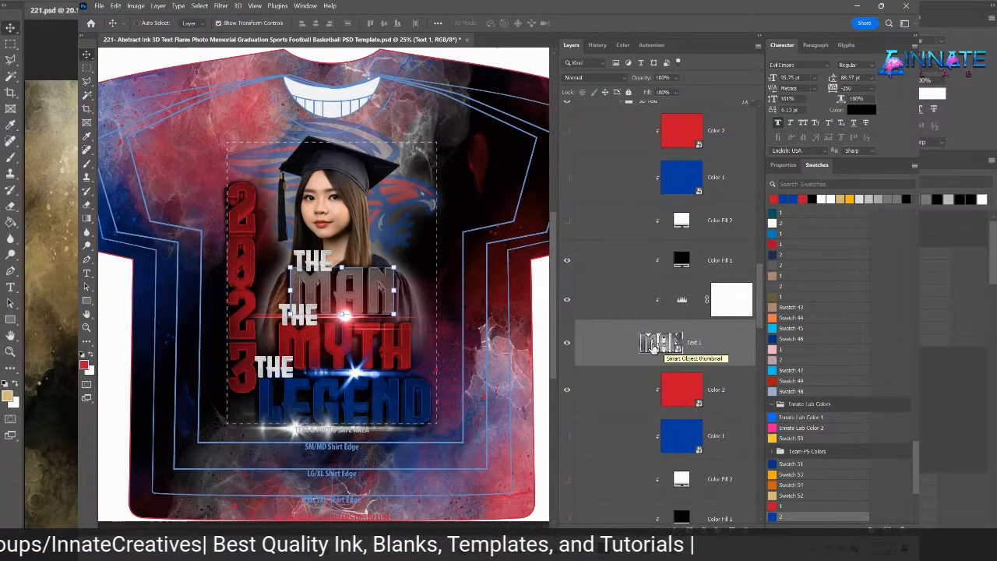
pyautogui.scroll(-2, 661, 346)
pyautogui.click(662, 446)
pyautogui.click(663, 190)
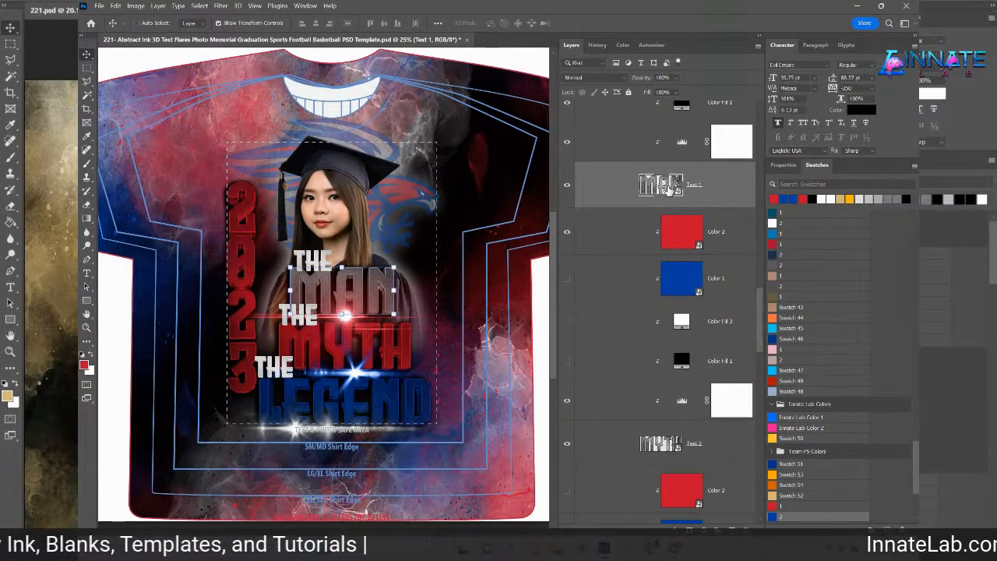
# - Duplicate the Text 1 layer together with its clipped levels and color layers up to Color 2 within the same document
pyautogui.scroll(6, 668, 190)
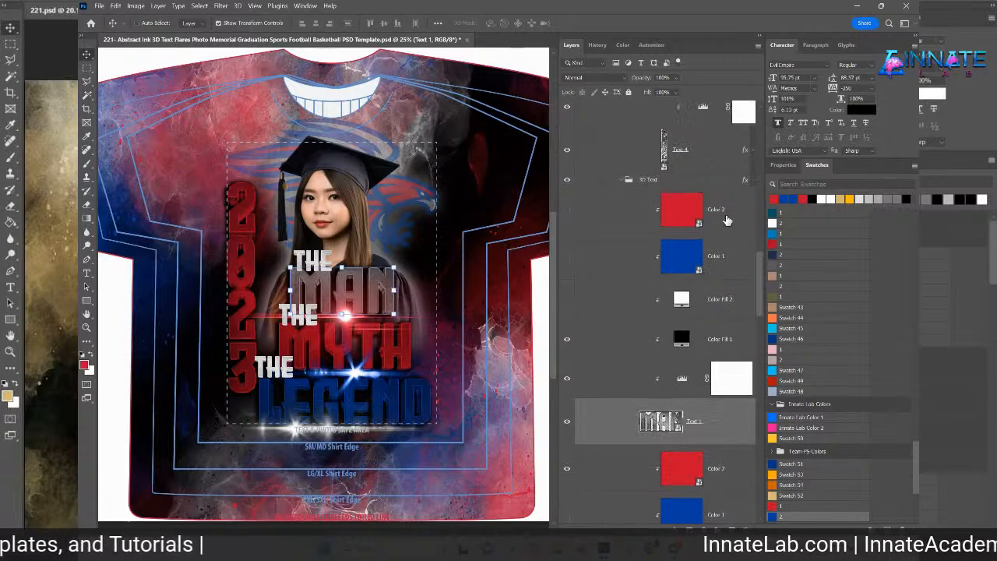
pyautogui.keyDown('shift'); pyautogui.click(713, 208); pyautogui.keyUp('shift')
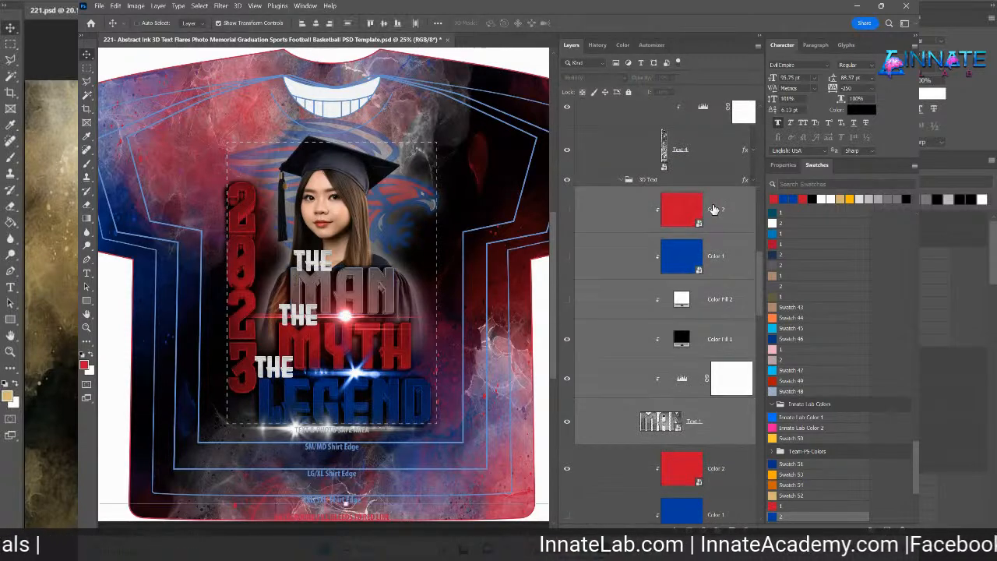
pyautogui.click(653, 421)
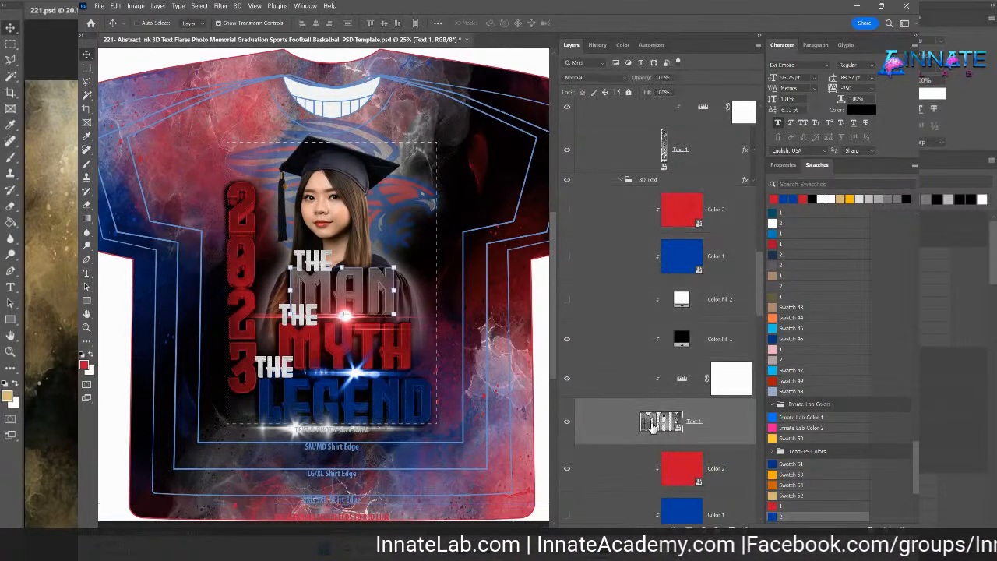
pyautogui.keyDown('shift'); pyautogui.click(679, 214); pyautogui.keyUp('shift')
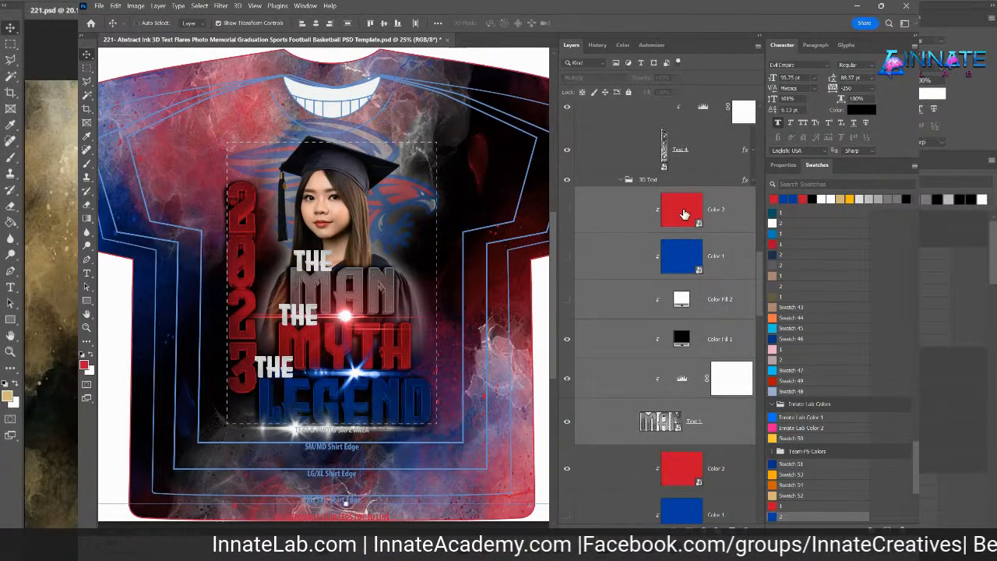
pyautogui.rightClick(732, 178)
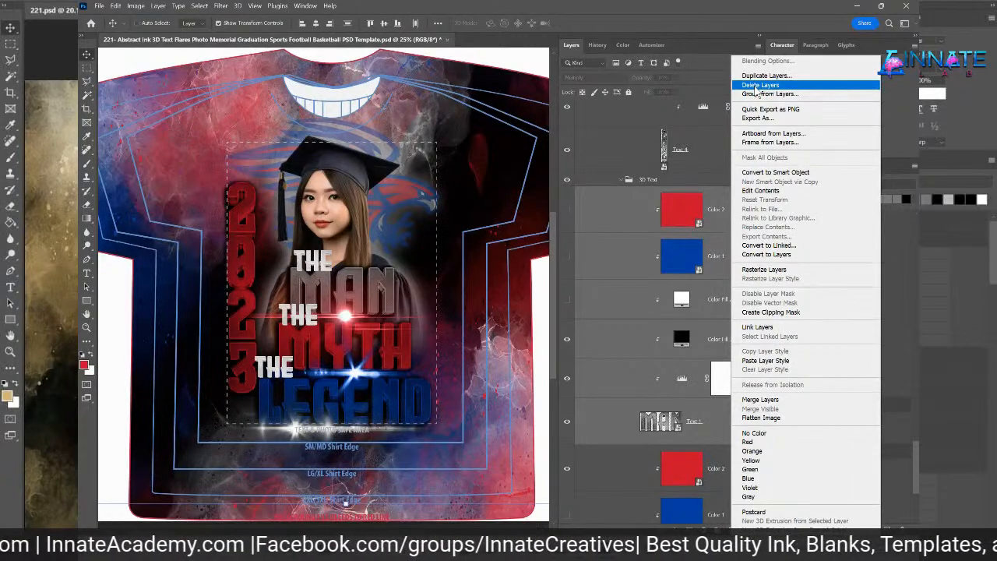
pyautogui.click(759, 76)
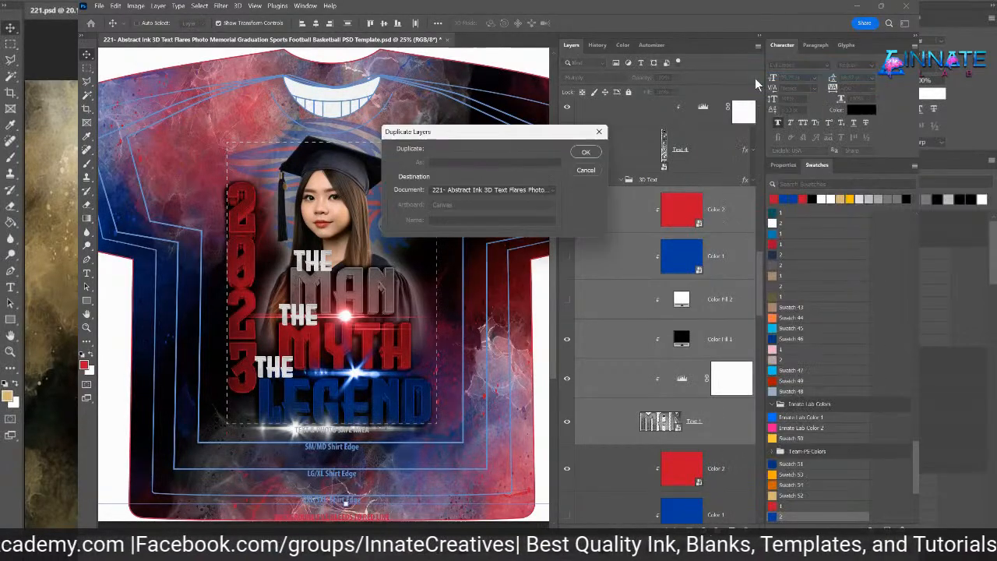
pyautogui.click(582, 152)
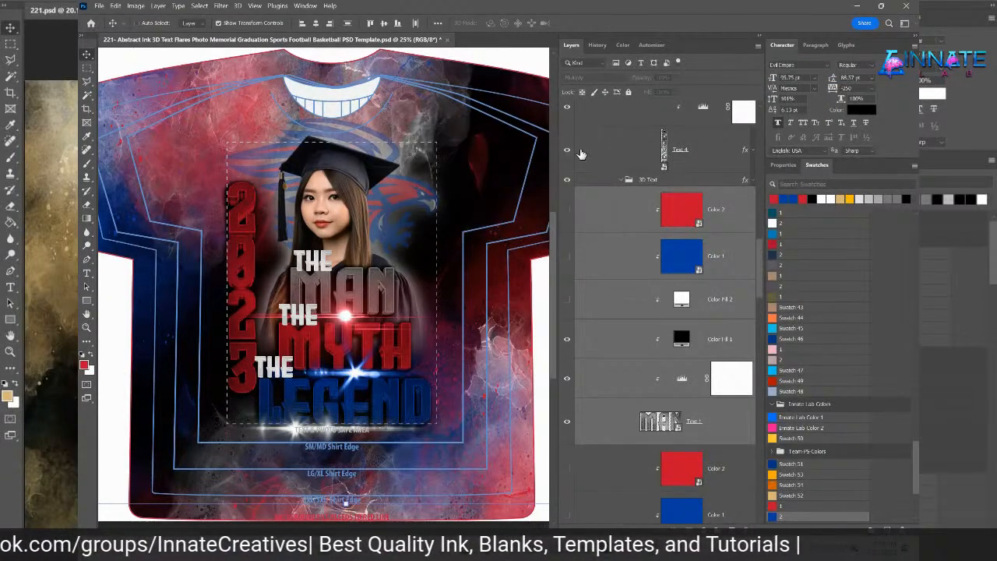
# - Create an independent copy of the duplicated Text 1 layer using New Smart Object via Copy
pyautogui.scroll(-2, 662, 295)
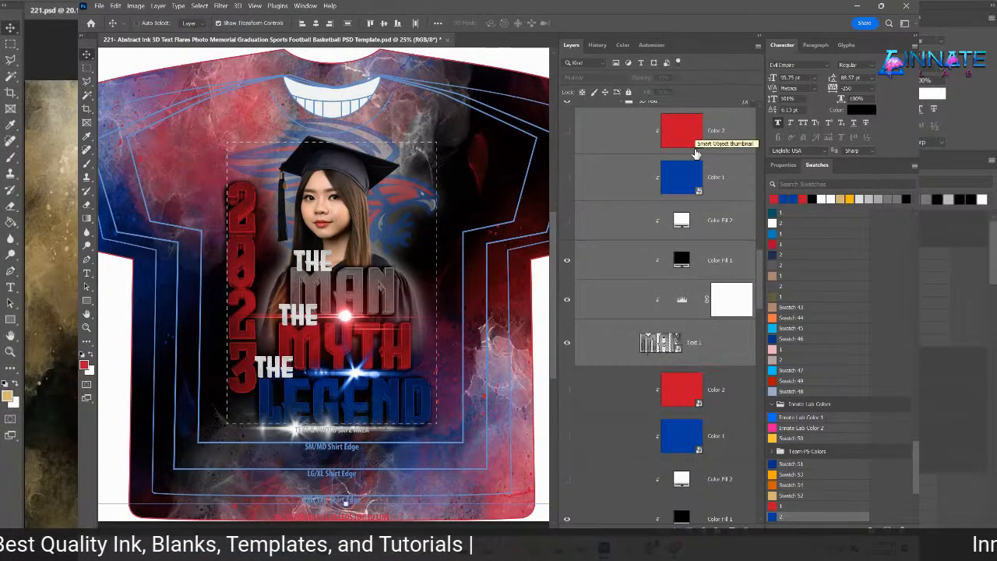
pyautogui.click(661, 348)
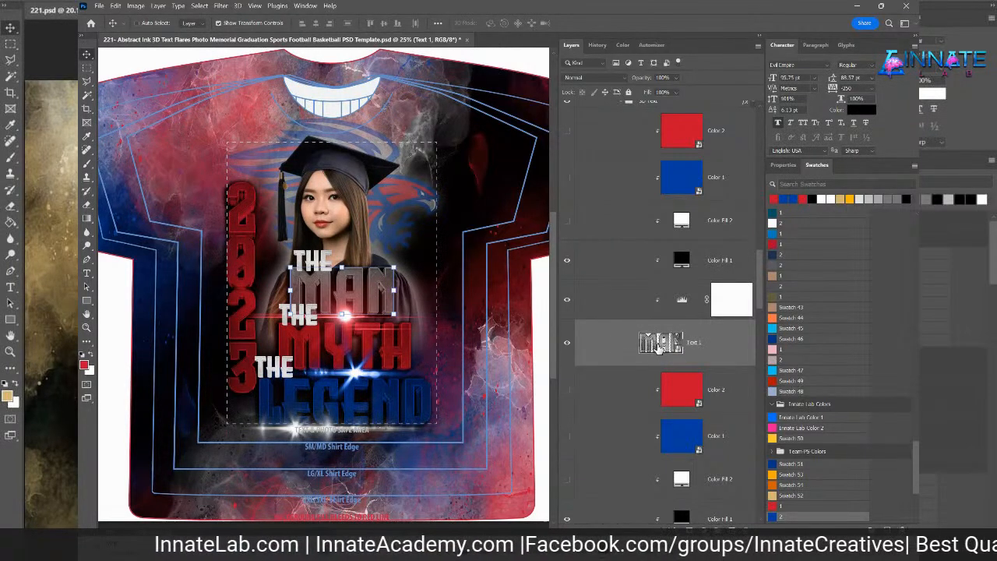
pyautogui.scroll(-2, 662, 502)
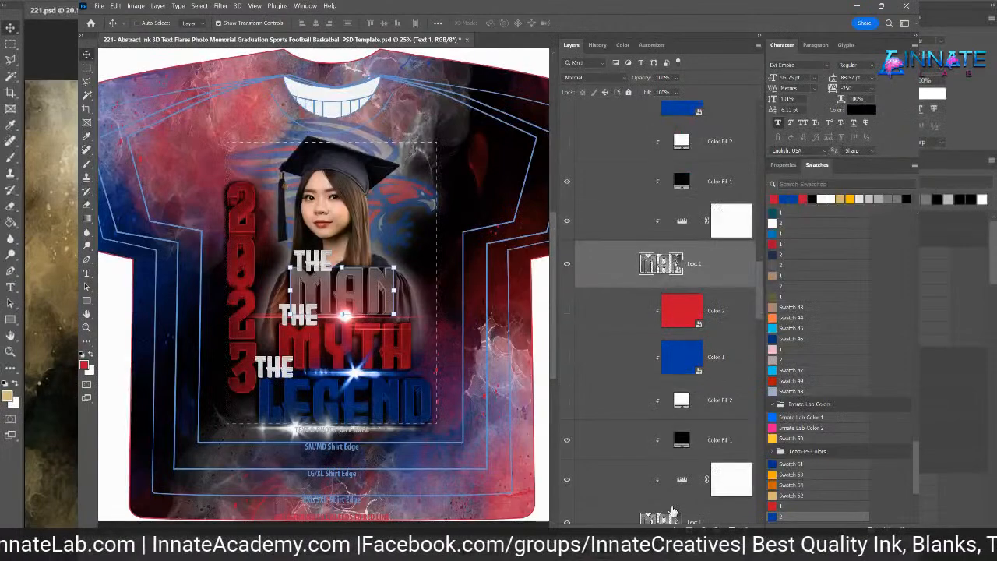
pyautogui.rightClick(653, 192)
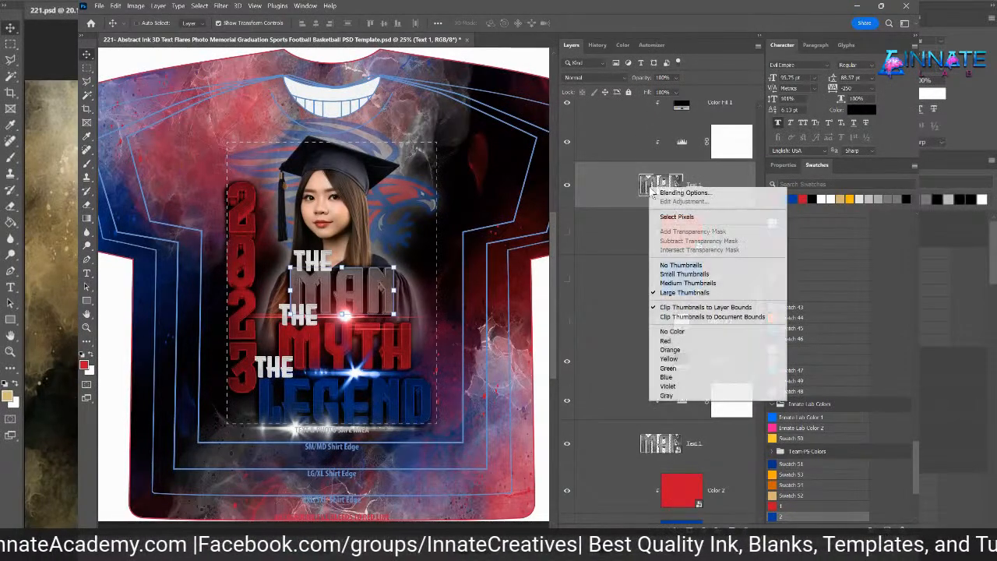
pyautogui.rightClick(621, 183)
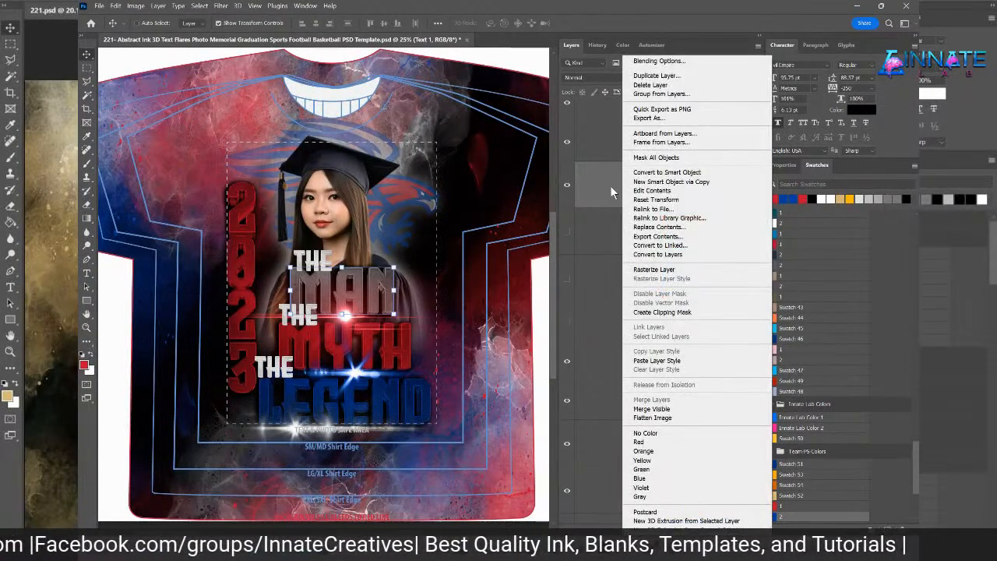
pyautogui.click(688, 185)
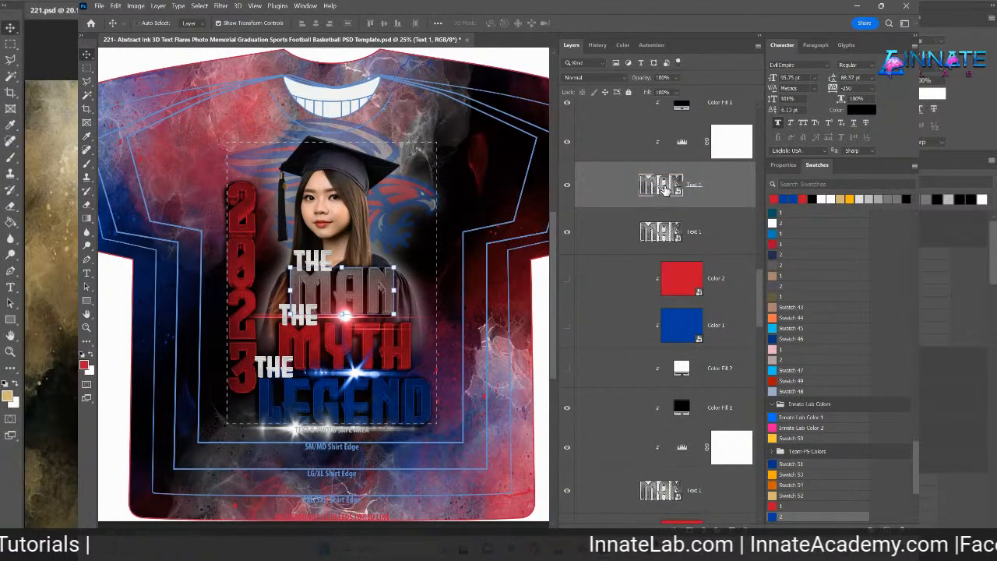
# - Open the new Text 1 smart object and its nested text file, and replace MAN with CONGRATS
pyautogui.click(682, 231)
pyautogui.click(662, 190)
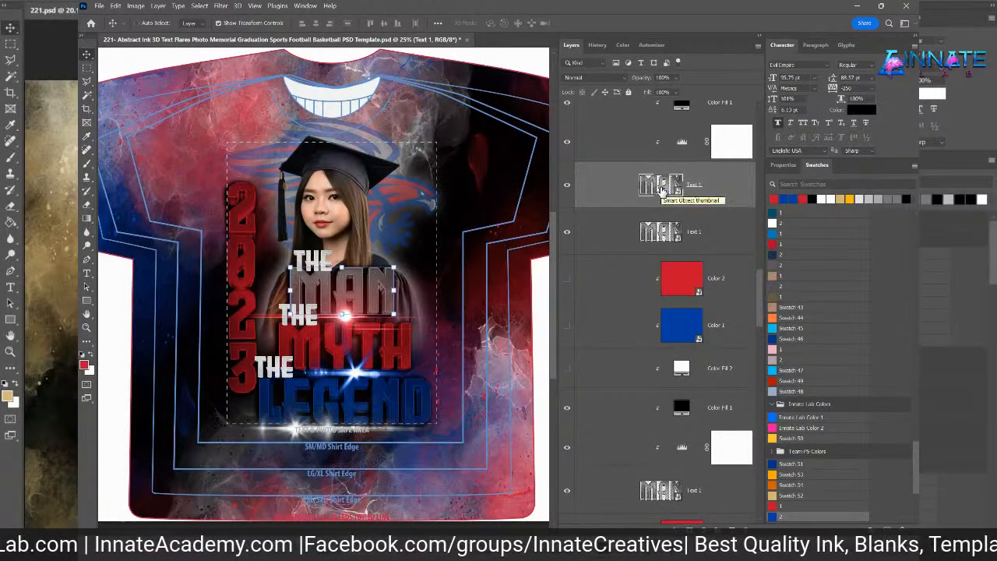
pyautogui.doubleClick(660, 185)
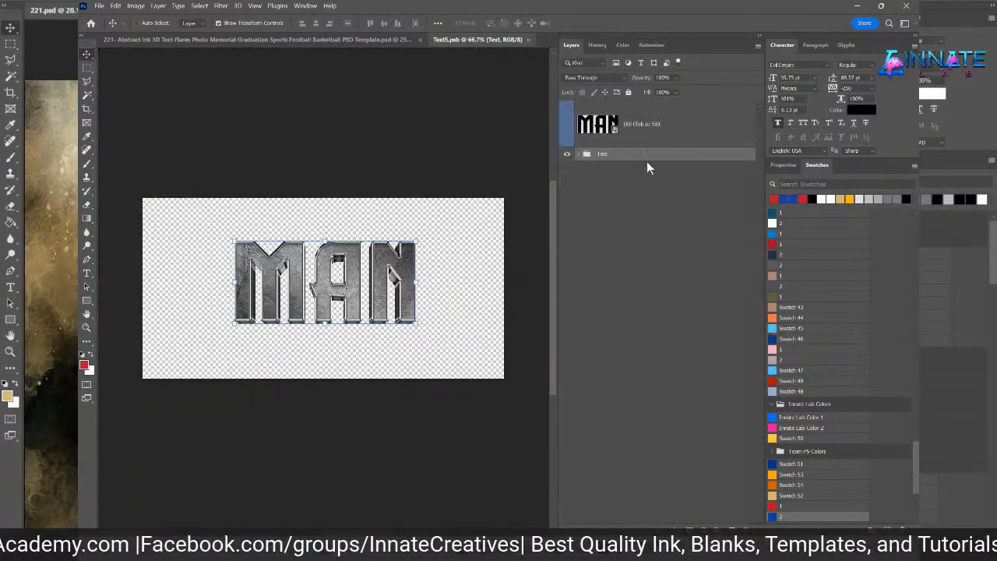
pyautogui.doubleClick(603, 124)
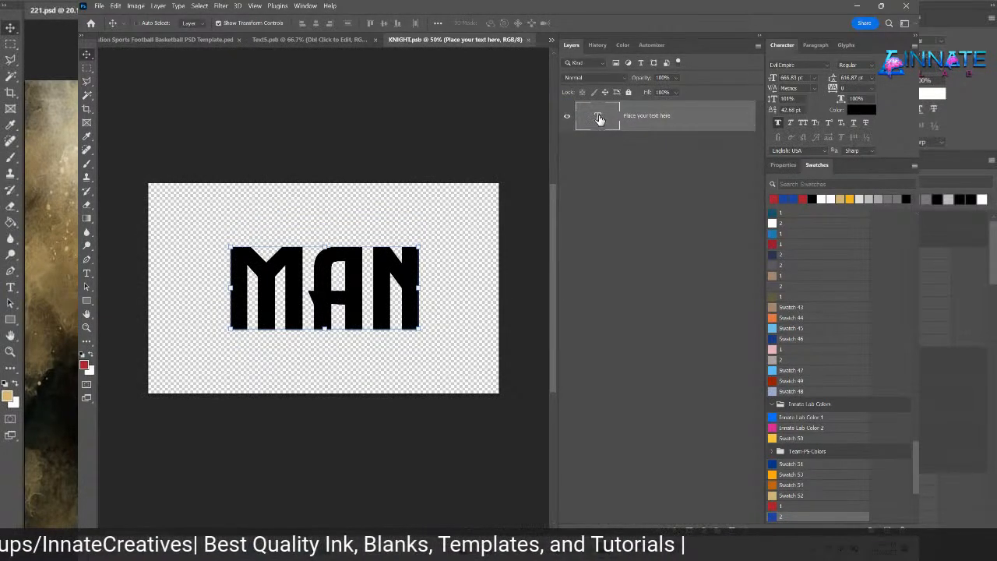
pyautogui.doubleClick(598, 117)
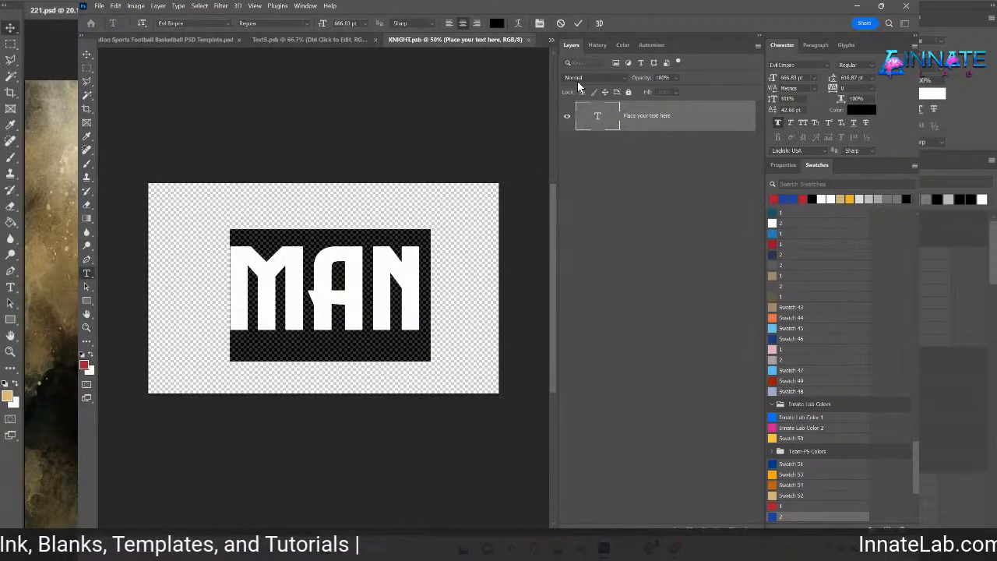
pyautogui.write('CONG')
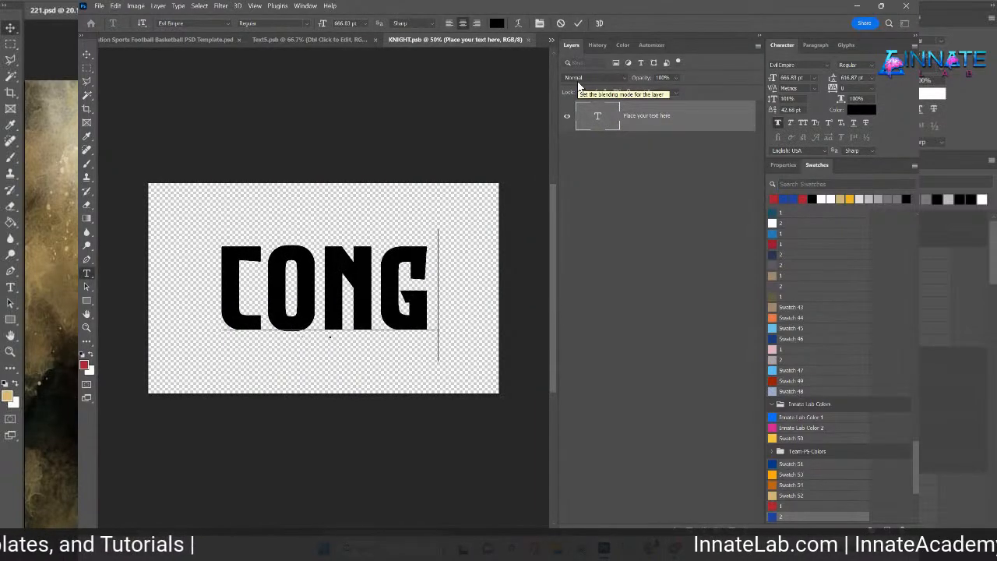
pyautogui.write('RATS')
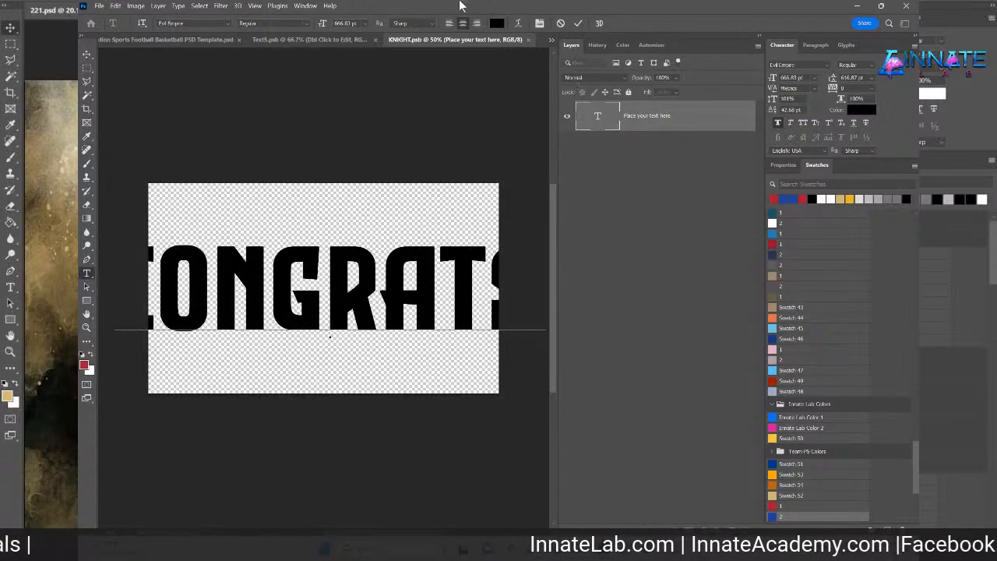
pyautogui.click(88, 54)
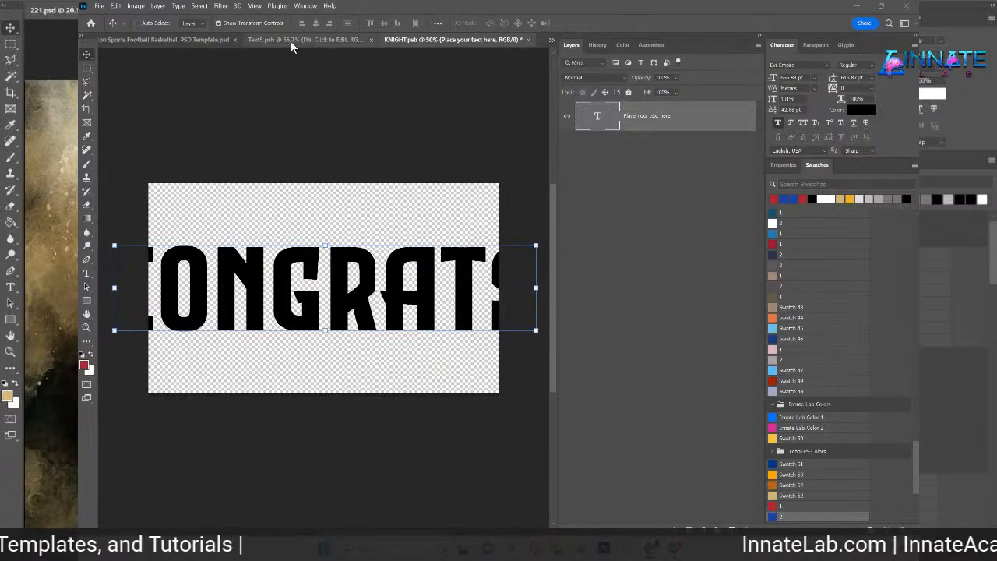
# - Scale the CONGRATS text in KNIGHT.psb down so the whole word fits within the canvas width
pyautogui.click(204, 40)
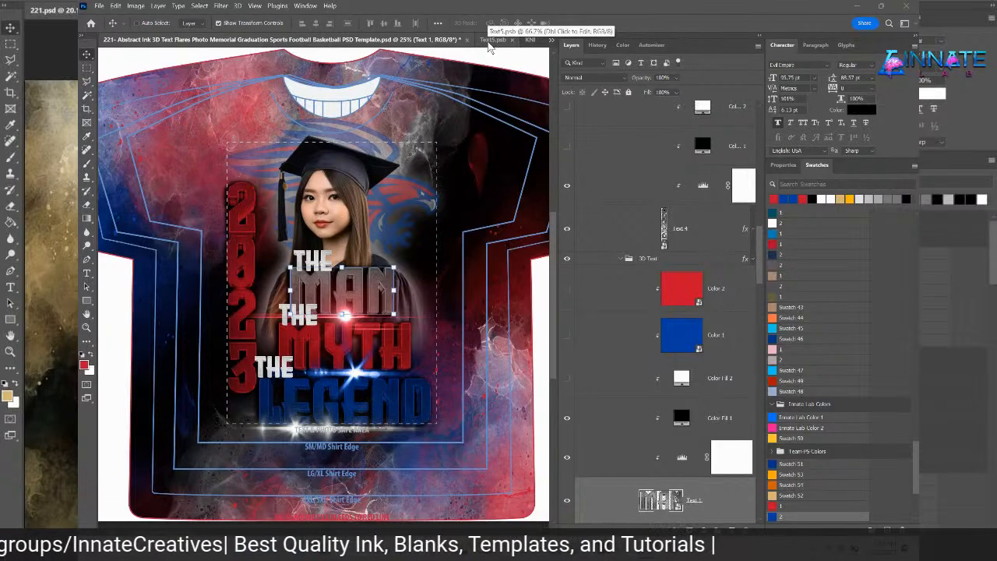
pyautogui.click(488, 41)
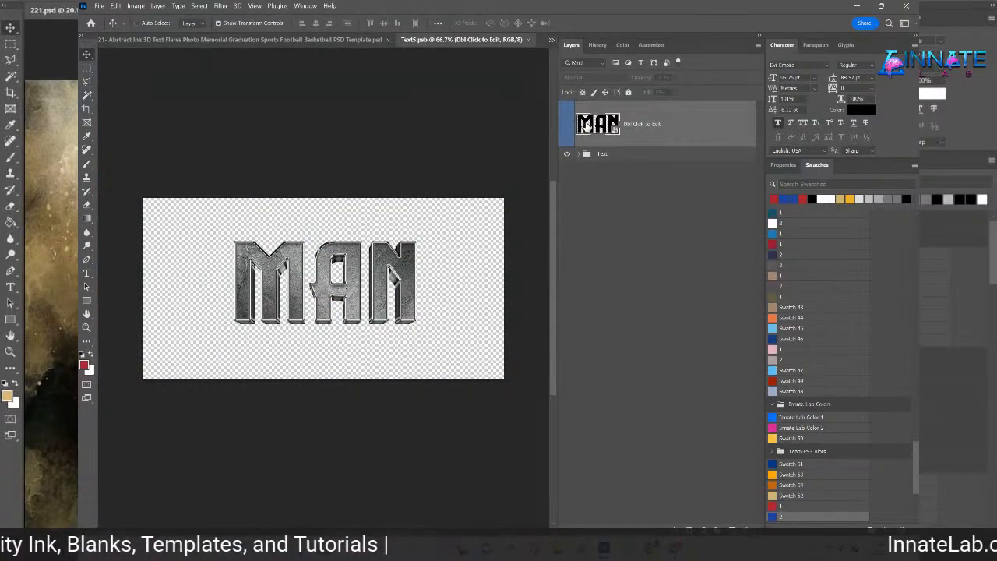
pyautogui.doubleClick(580, 123)
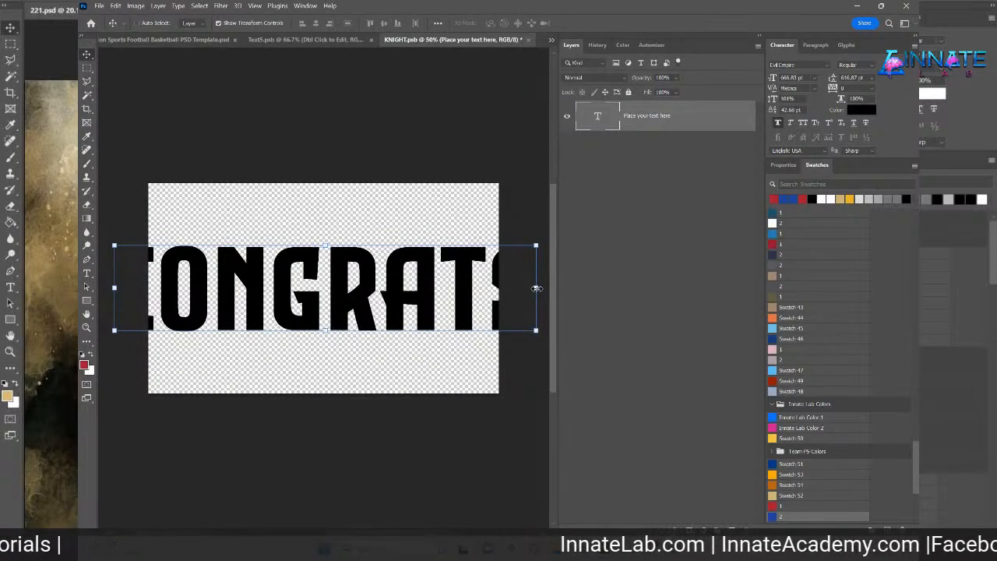
pyautogui.moveTo(536, 288); pyautogui.dragTo(497, 293)
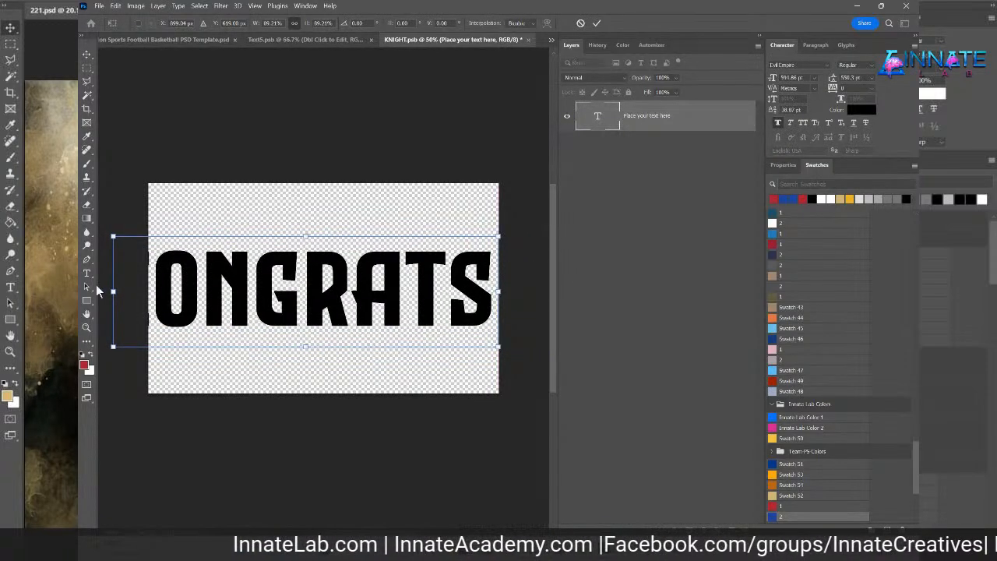
pyautogui.moveTo(114, 291); pyautogui.dragTo(157, 291)
pyautogui.press('Return')
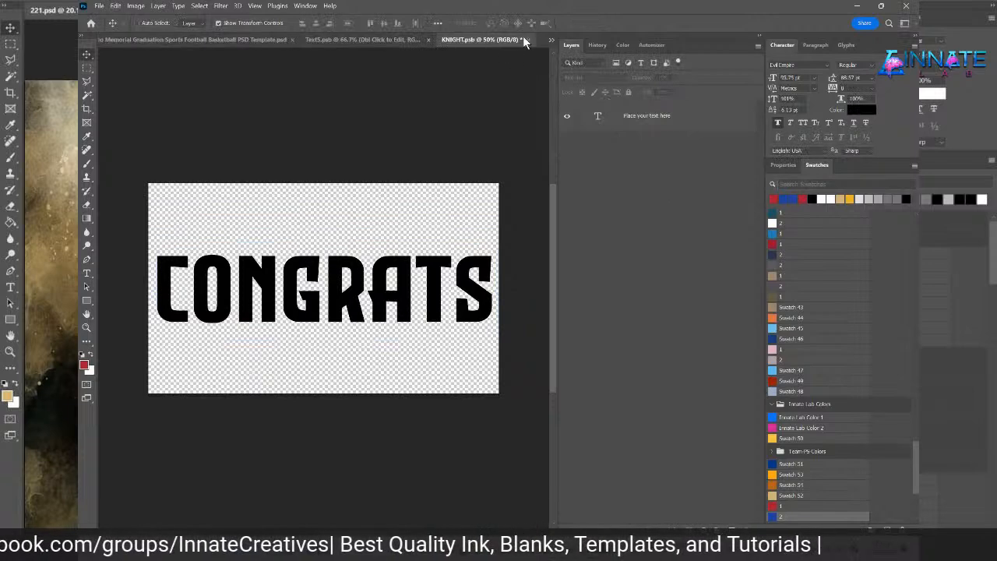
# - Save and close KNIGHT.psb and Text5.psb to update the CONGRATS text in the shirt template
pyautogui.click(527, 37)
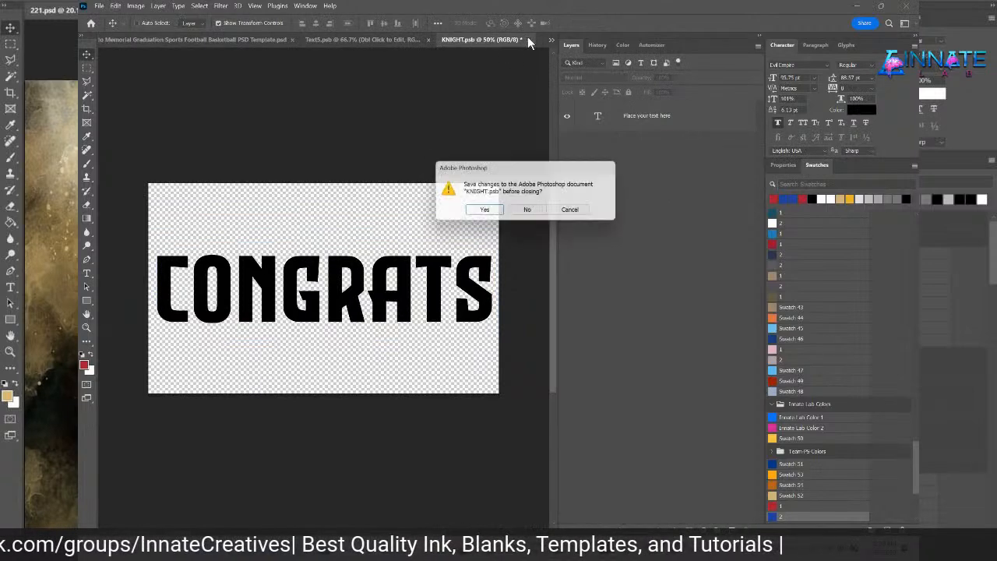
pyautogui.click(483, 212)
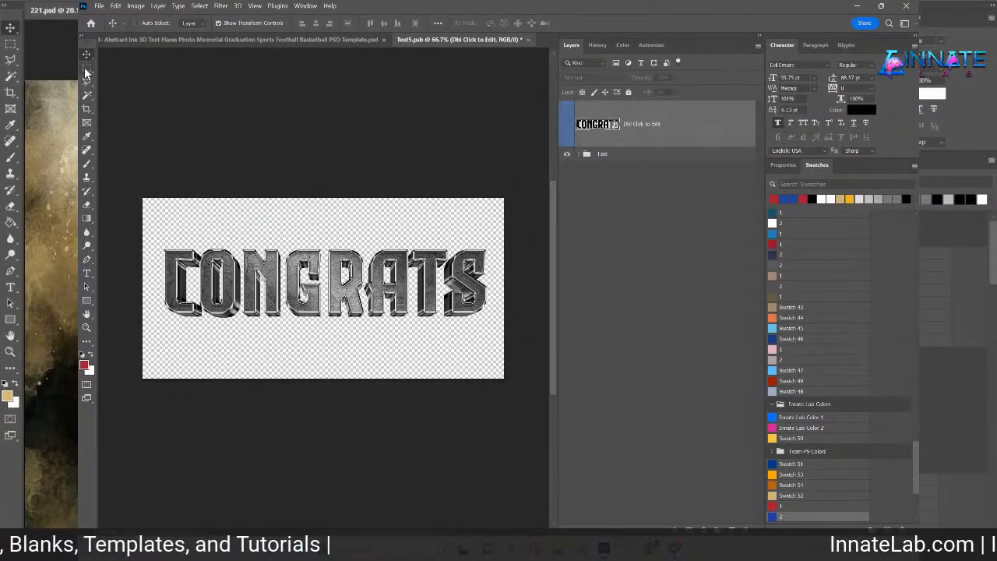
pyautogui.click(526, 38)
pyautogui.click(484, 211)
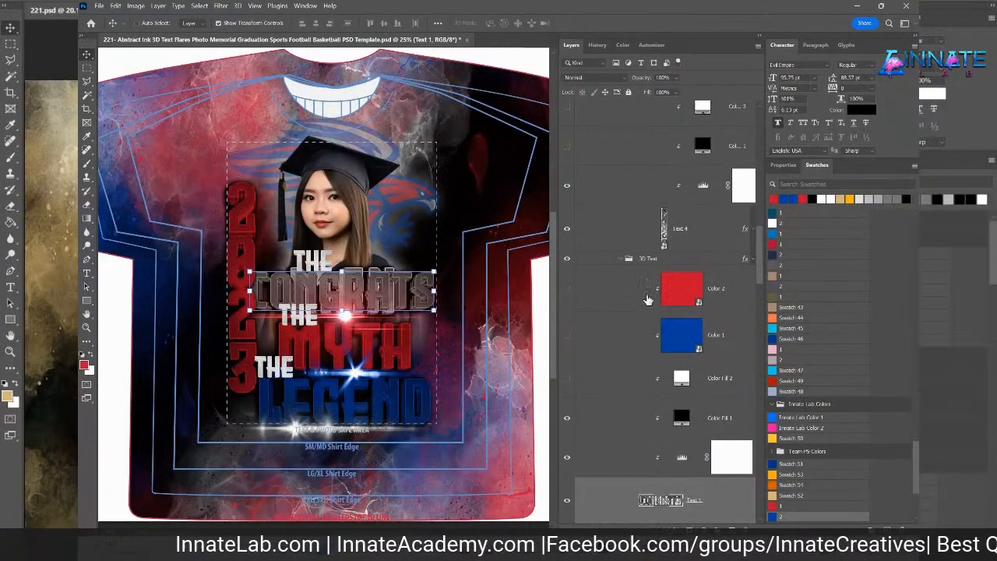
# - Hide and delete the leftover MAN Text 1 layer directly beneath the CONGRATS layer
pyautogui.scroll(-3, 654, 329)
pyautogui.click(568, 313)
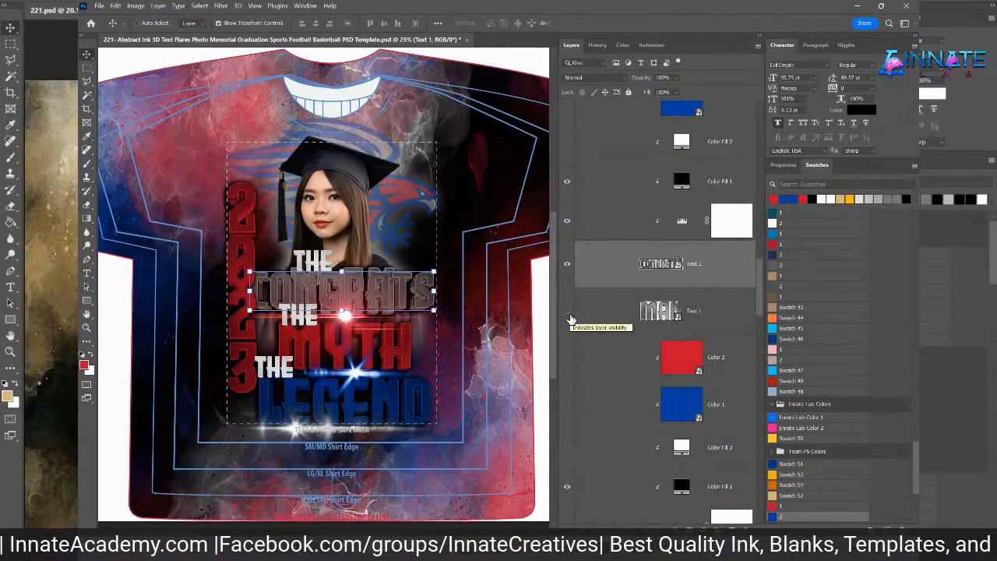
pyautogui.scroll(-1, 570, 319)
pyautogui.click(718, 248)
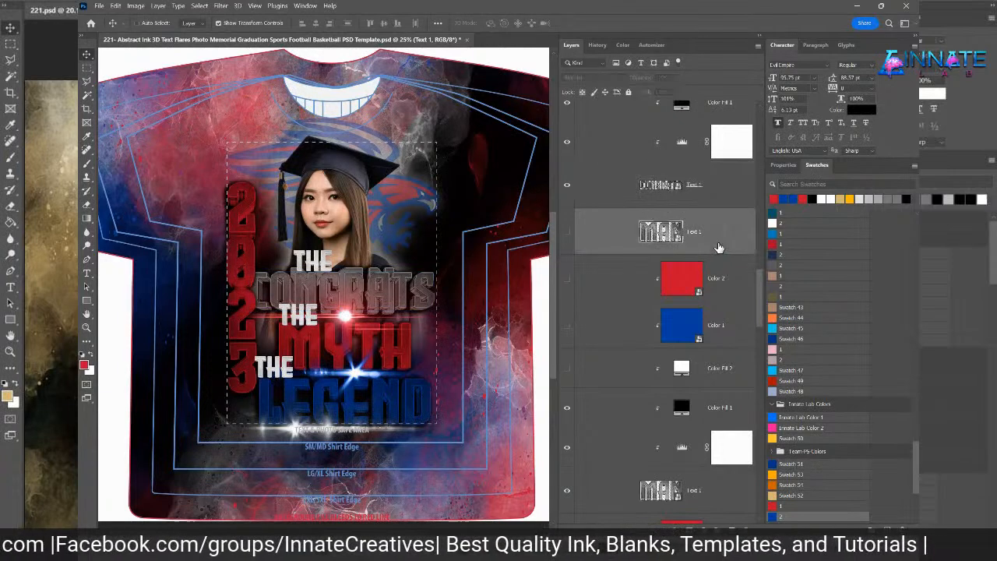
pyautogui.press('Delete')
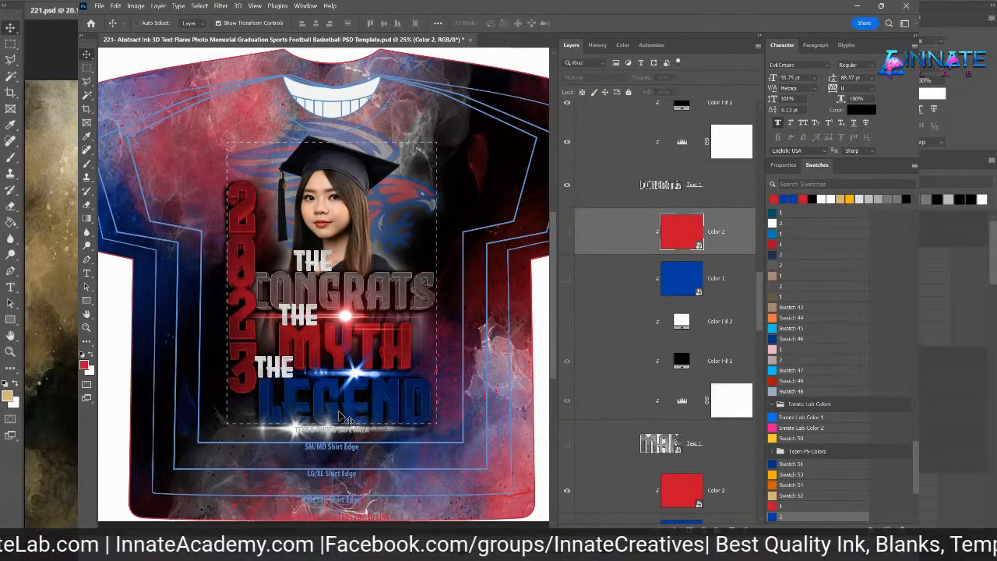
# - Collapse the 3D Text group and duplicate the whole group within the same document
pyautogui.scroll(-2, 682, 350)
pyautogui.click(682, 385)
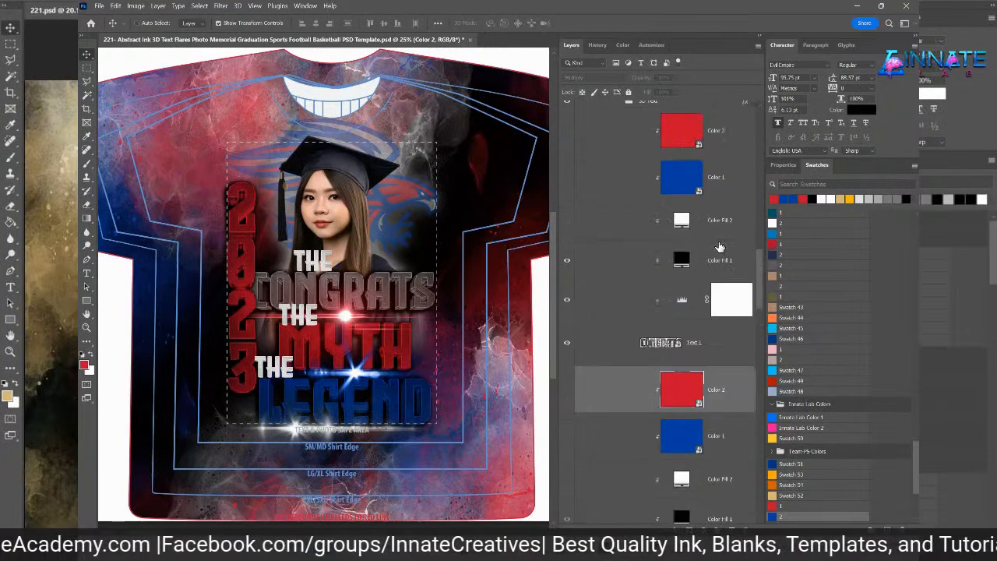
pyautogui.scroll(1, 683, 385)
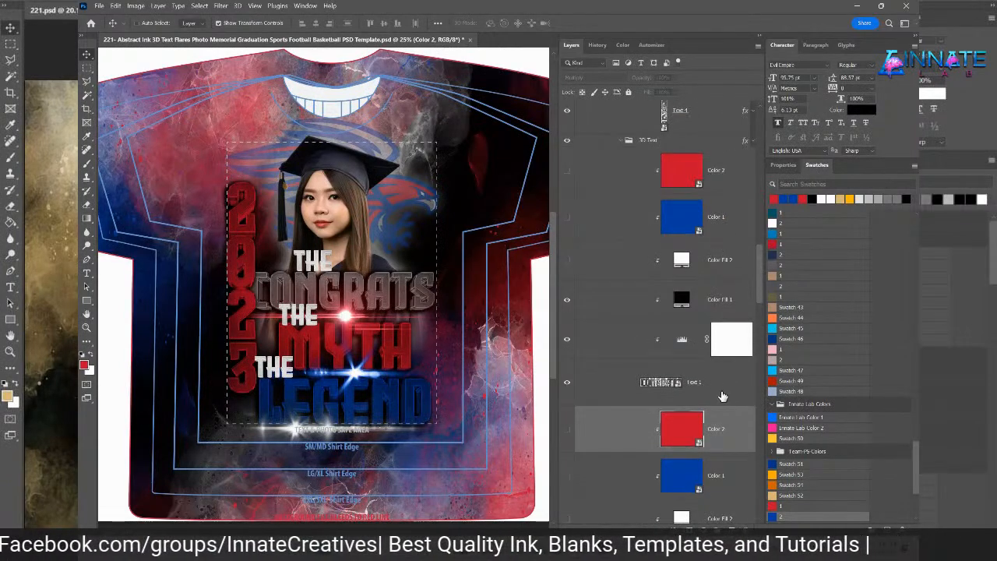
pyautogui.click(619, 142)
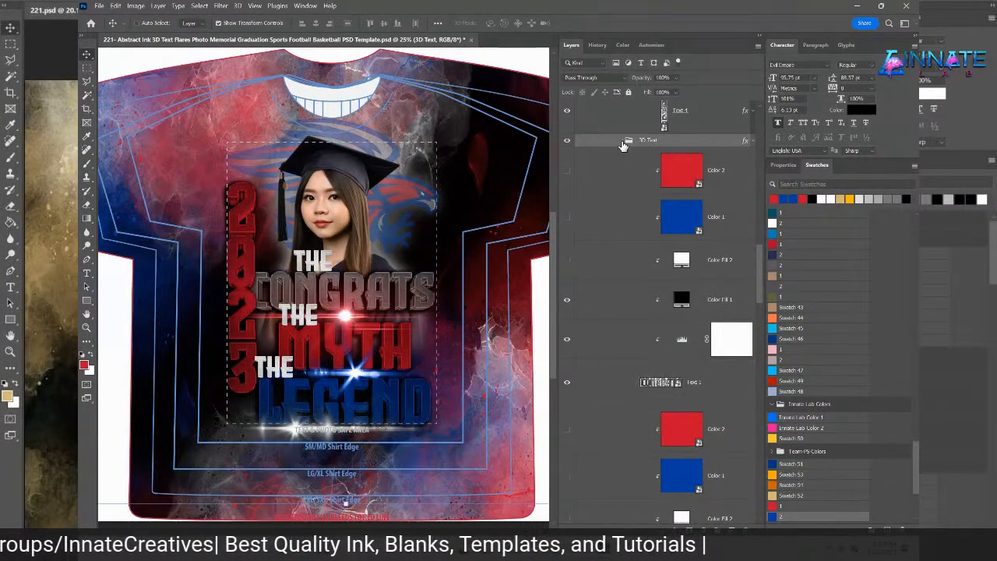
pyautogui.click(621, 141)
pyautogui.rightClick(650, 141)
pyautogui.press('Escape')
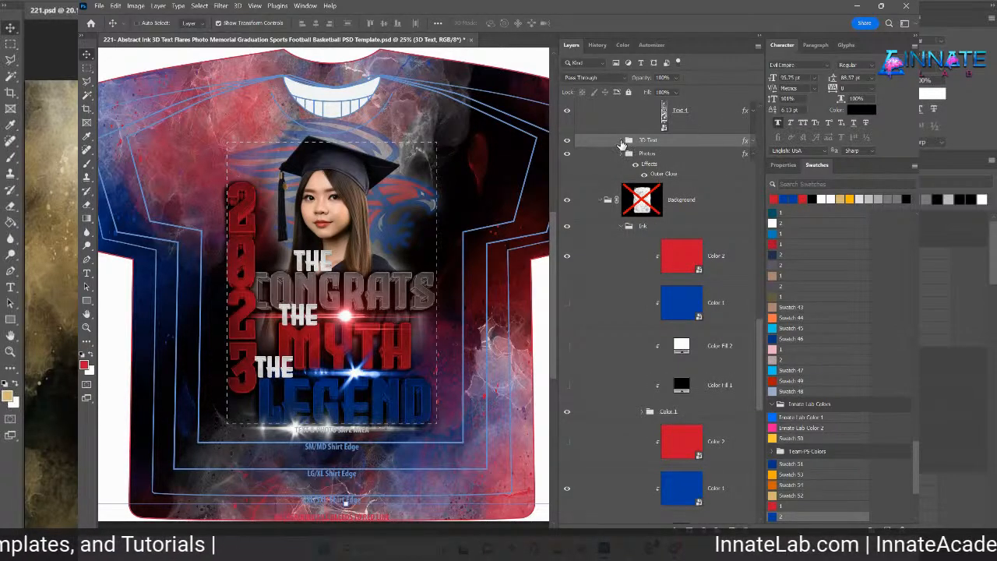
pyautogui.click(621, 141)
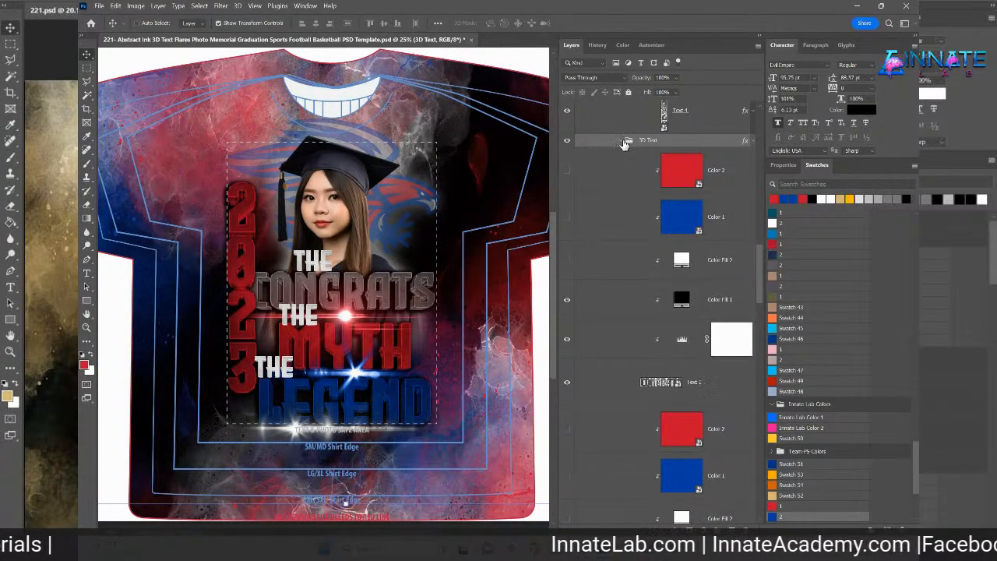
pyautogui.click(623, 141)
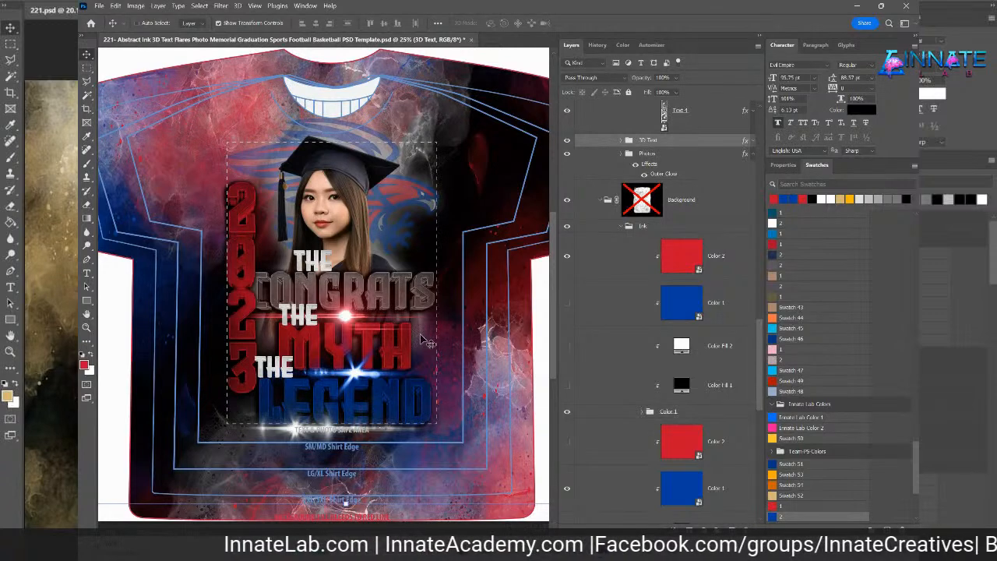
pyautogui.rightClick(664, 139)
pyautogui.click(703, 141)
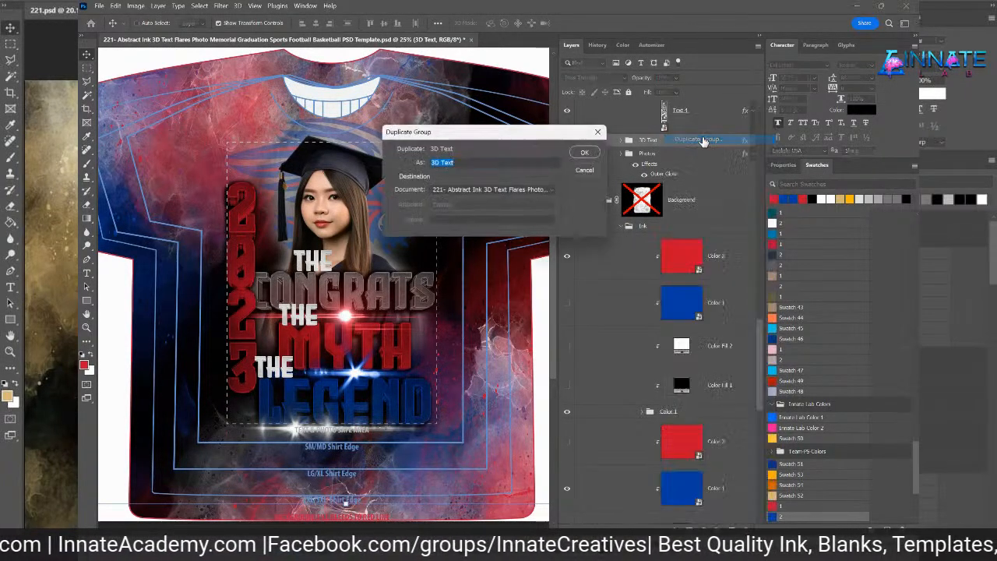
pyautogui.press('Return')
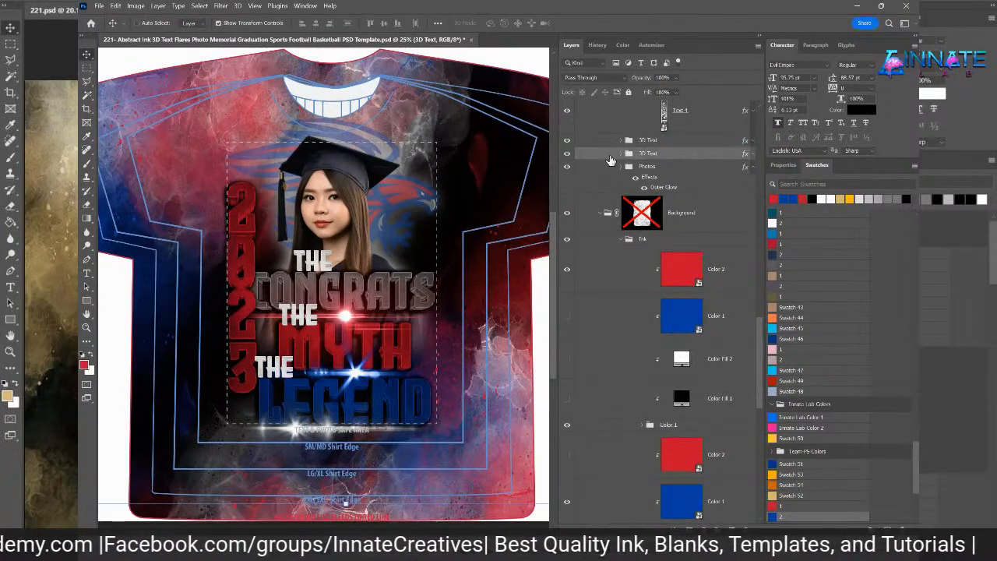
# - Delete the CONGRATS Text 1 layer and its clipped color and adjustment layers from the lower 3D Text group
pyautogui.click(624, 160)
pyautogui.click(716, 397)
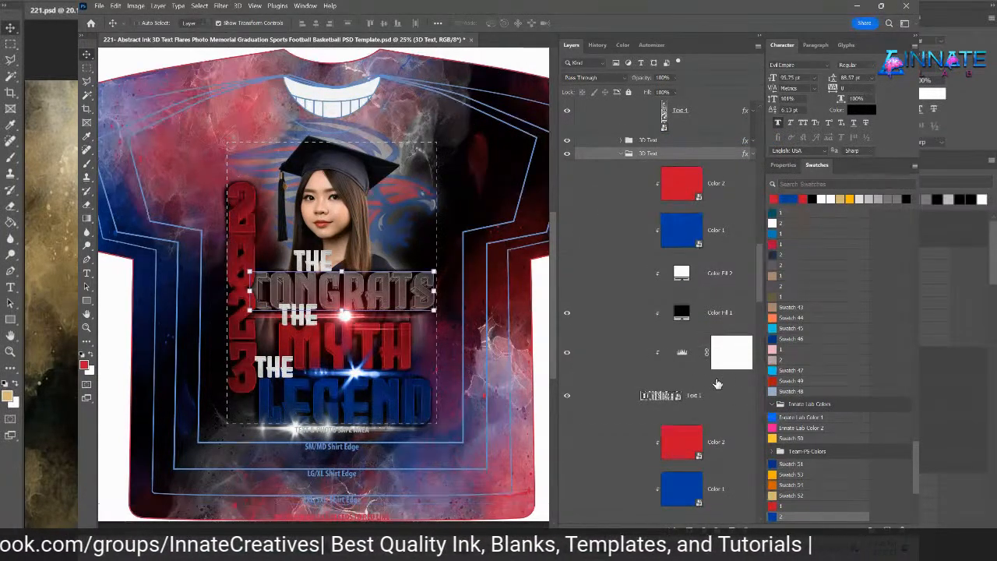
pyautogui.doubleClick(717, 187)
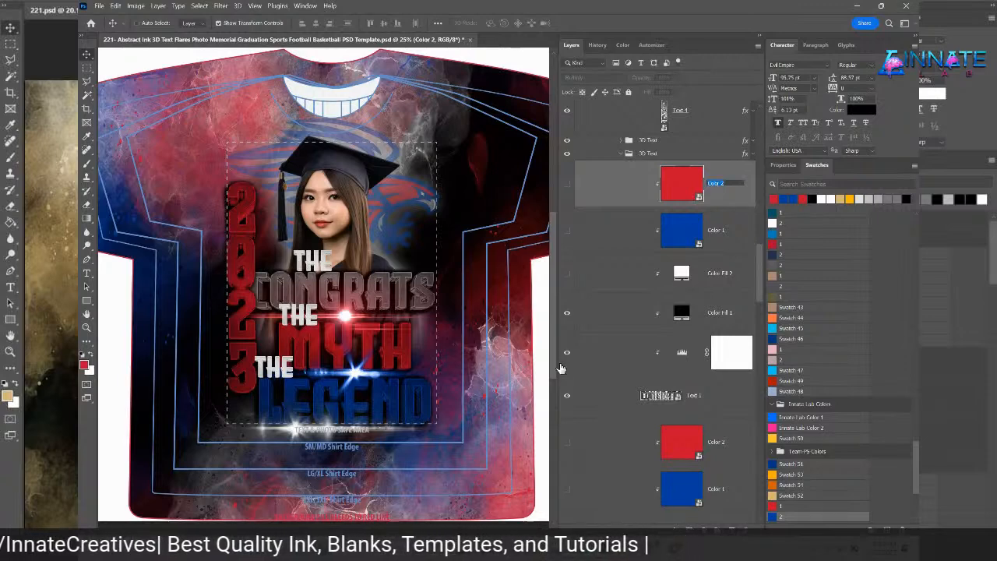
pyautogui.click(602, 397)
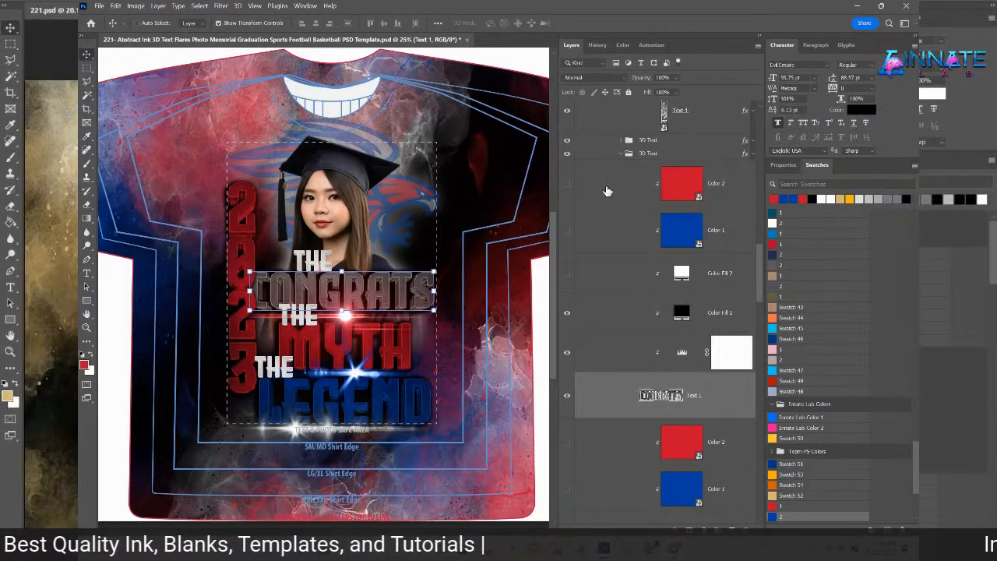
pyautogui.keyDown('shift'); pyautogui.click(607, 191); pyautogui.keyUp('shift')
pyautogui.click(606, 190)
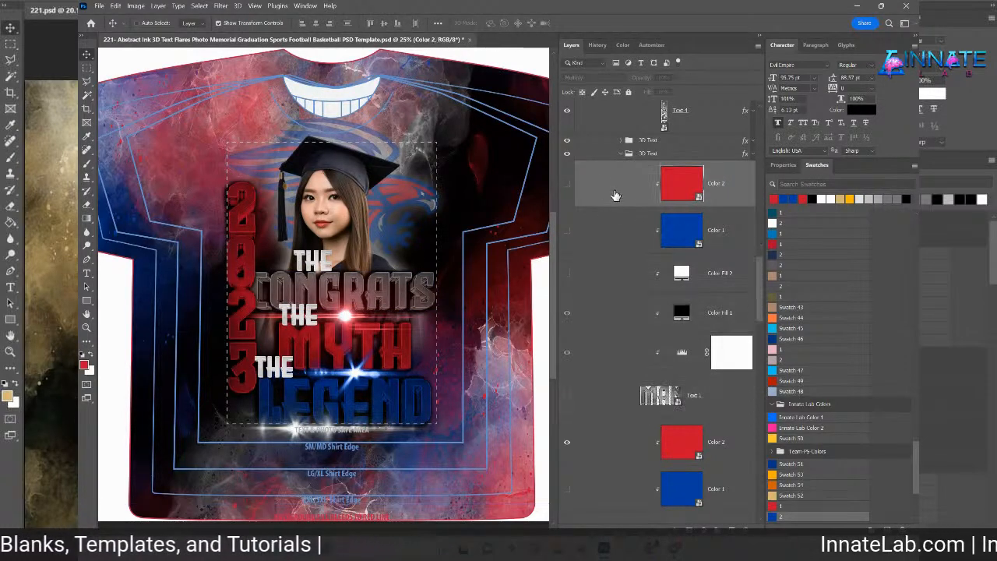
# - Rename the lower 3D Text group as "3D Text- Man Myth Legend"
pyautogui.click(645, 153)
pyautogui.doubleClick(652, 153)
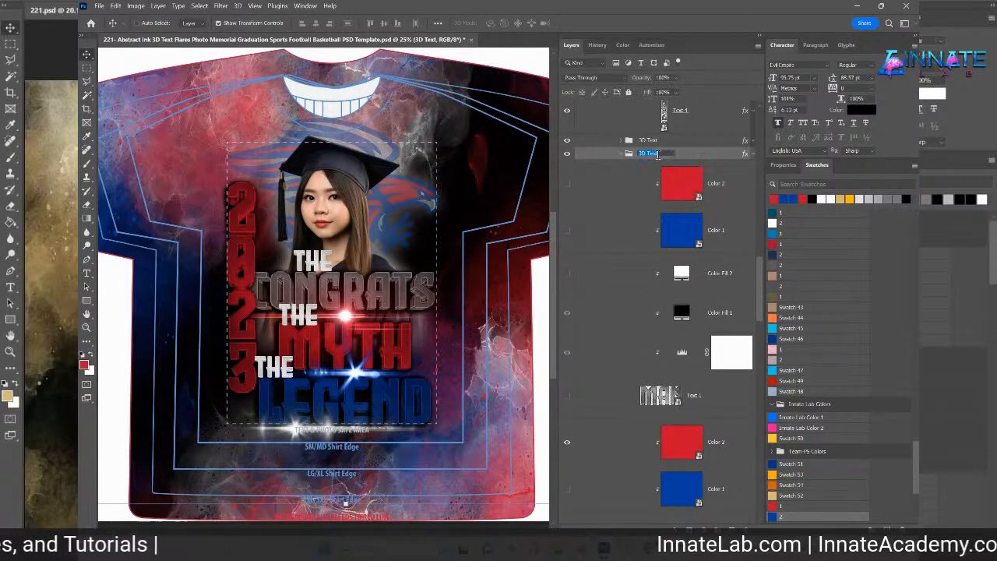
pyautogui.press('BackSpace')
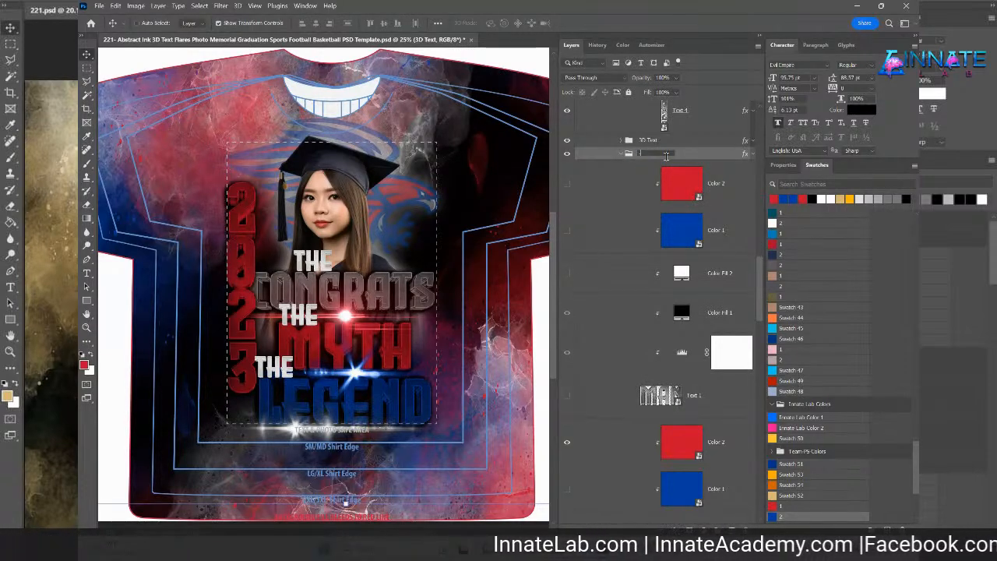
pyautogui.hotkey('ctrl', 'z')
pyautogui.click(666, 155)
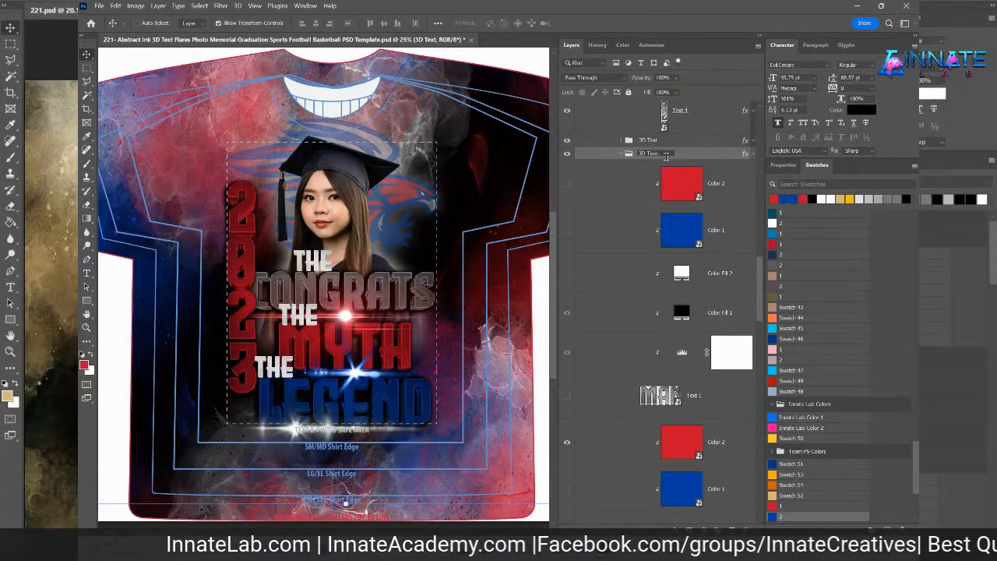
pyautogui.write('- Film M')
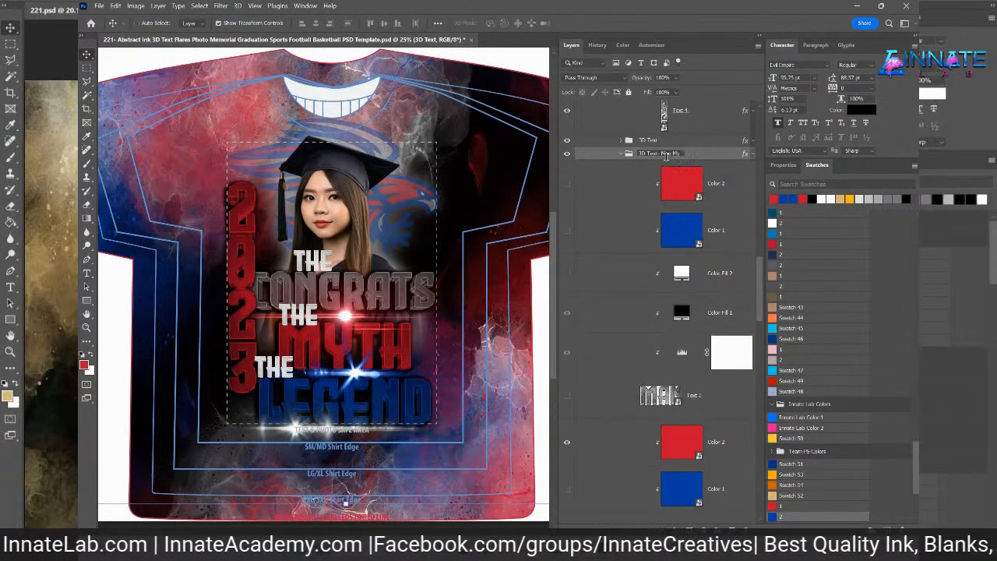
pyautogui.write('yth Legend')
pyautogui.press('Return')
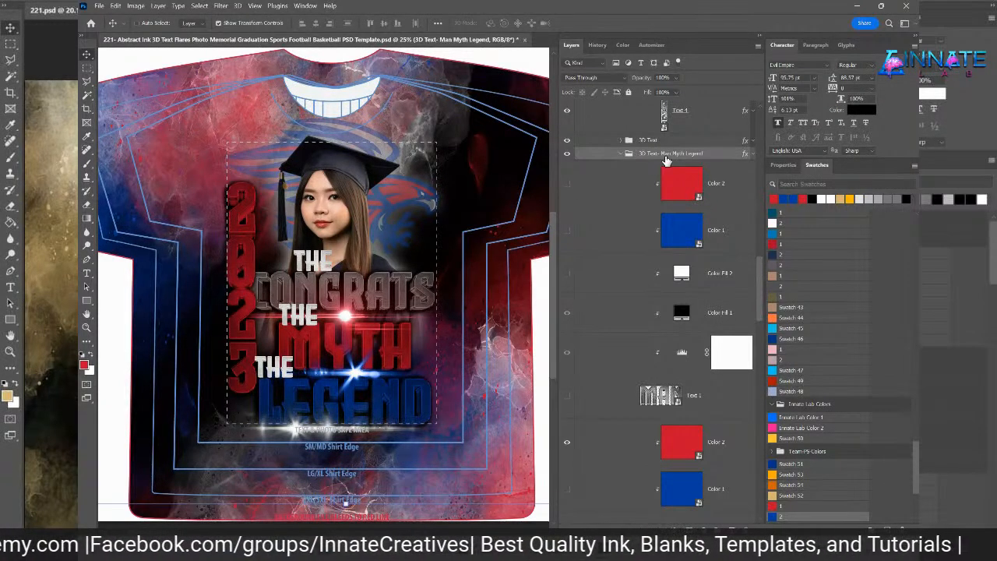
# - Collapse the renamed group and delete the MAN Text 1 layer with its clipped layers from the upper 3D Text group
pyautogui.click(625, 154)
pyautogui.click(621, 144)
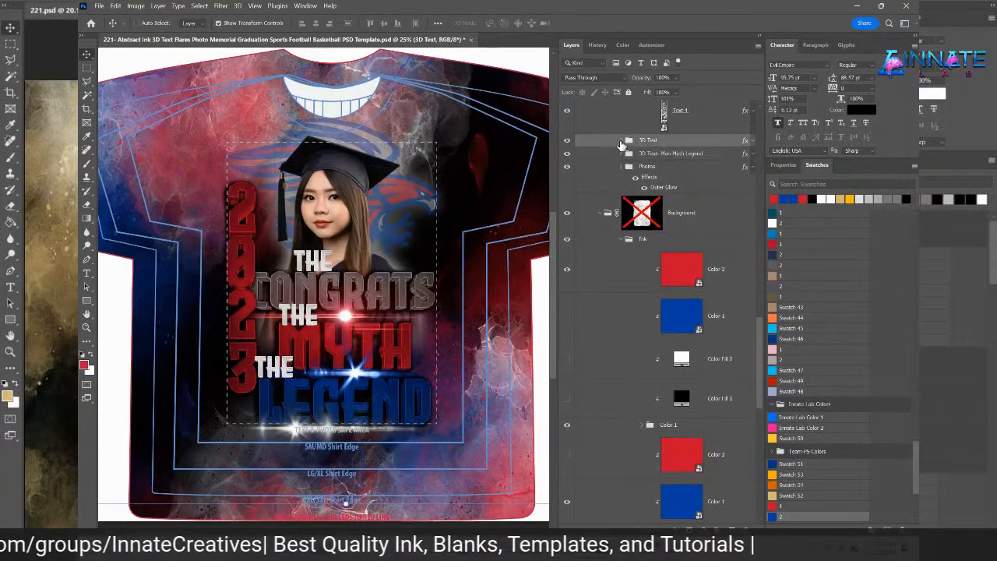
pyautogui.click(621, 141)
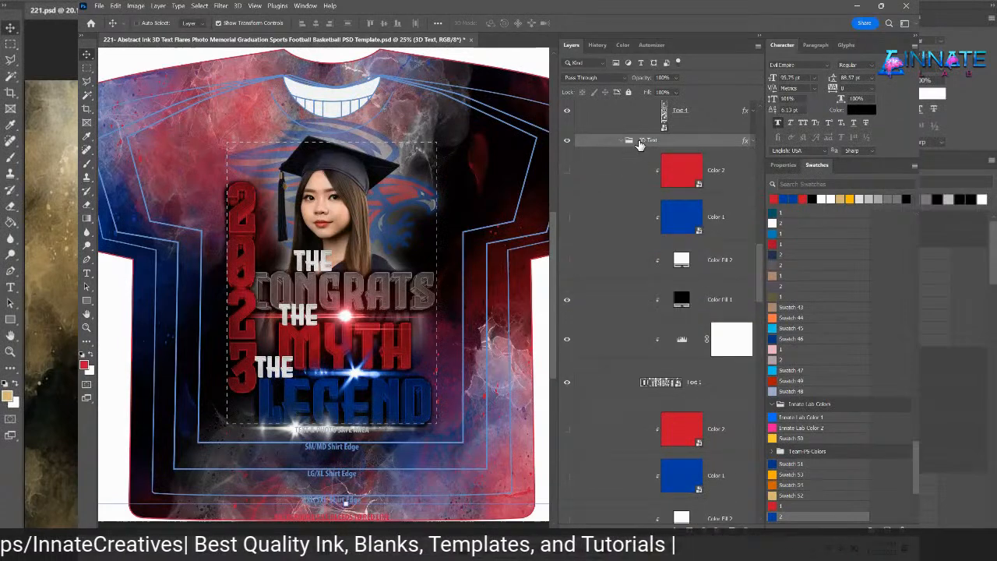
pyautogui.click(657, 386)
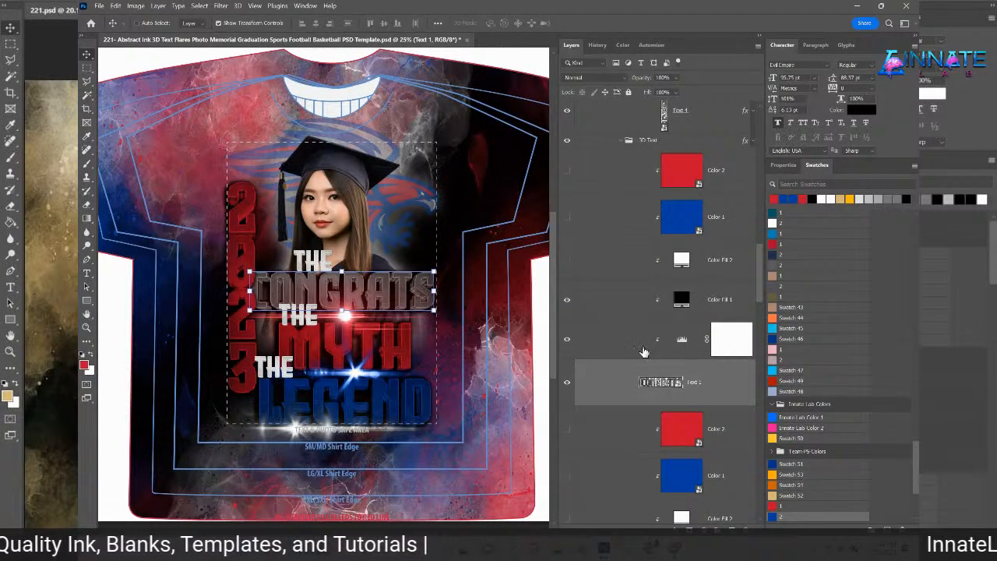
pyautogui.moveTo(643, 380); pyautogui.dragTo(679, 407)
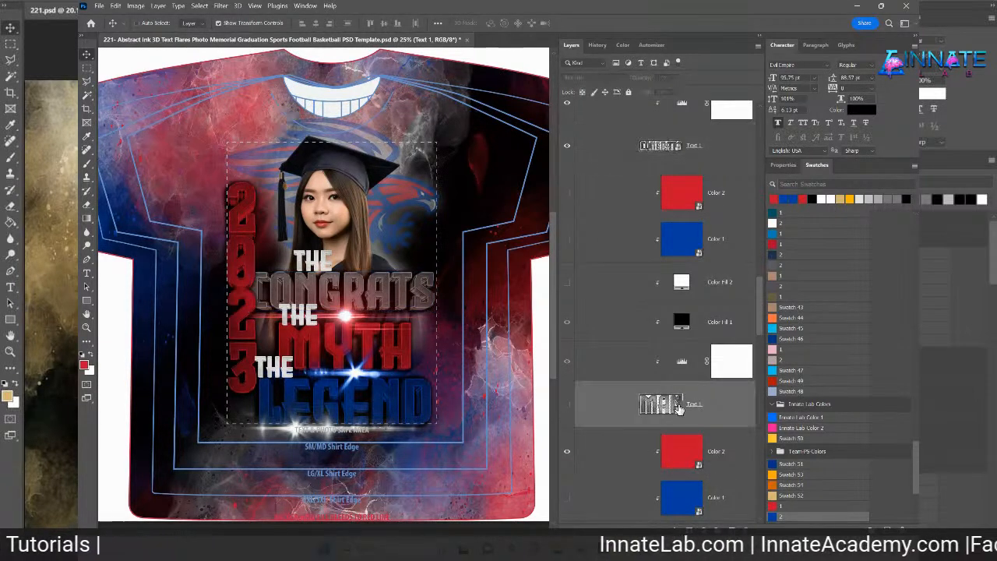
pyautogui.click(717, 203)
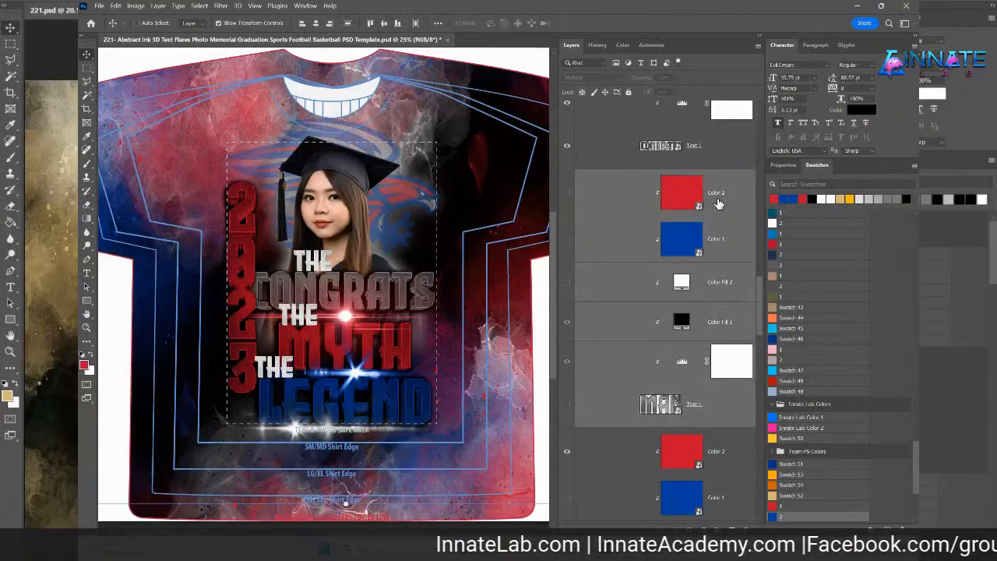
# - Make an independent smart object copy of the MYTH Text 2 layer and delete the original Text 2 layer
pyautogui.click(658, 405)
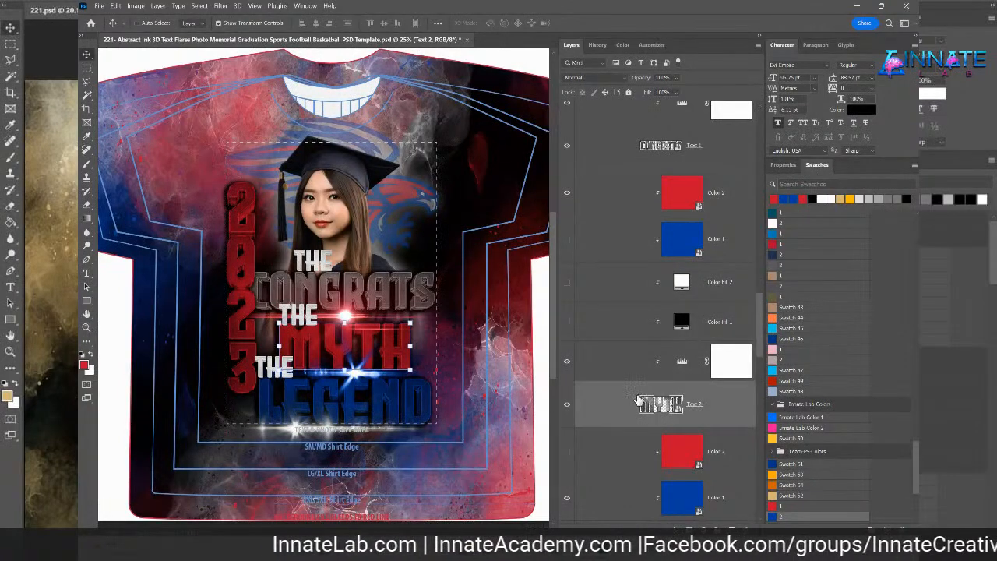
pyautogui.rightClick(629, 408)
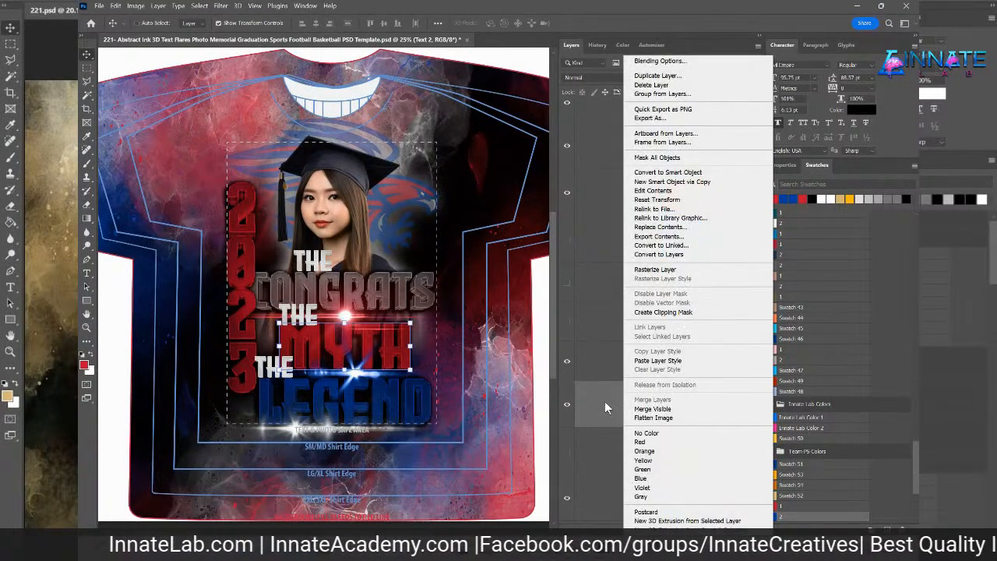
pyautogui.click(683, 183)
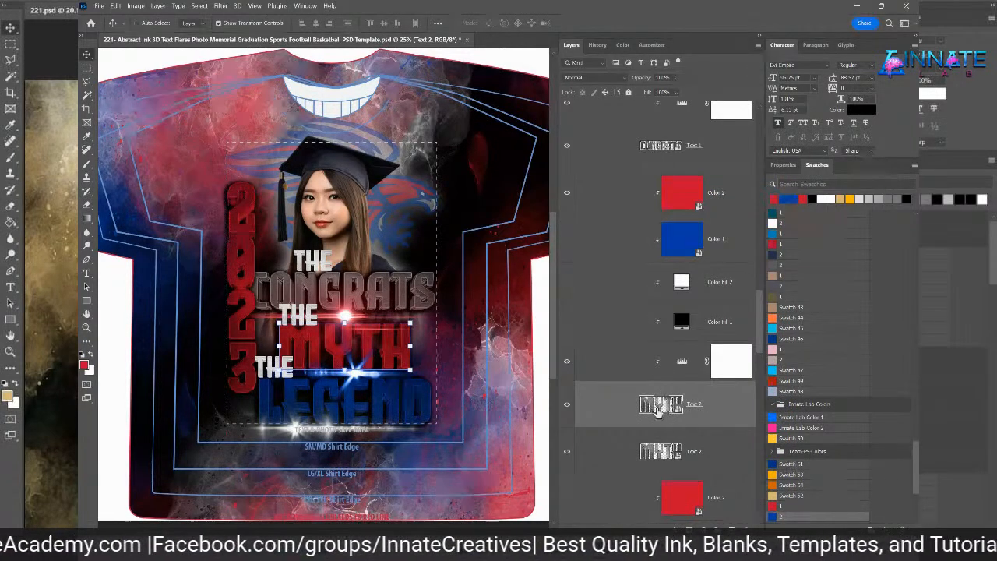
pyautogui.click(711, 456)
pyautogui.press('Delete')
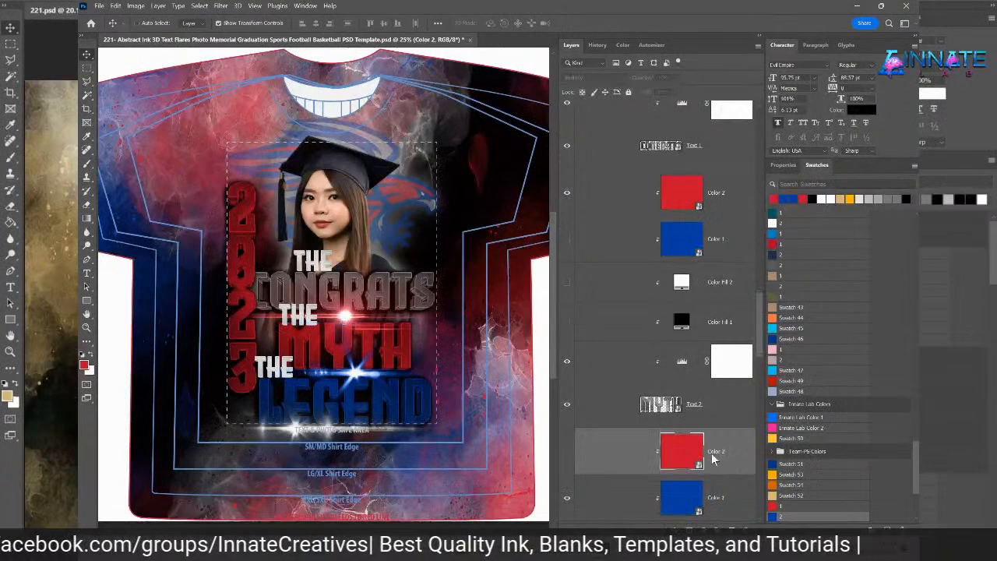
# - Open the copied MYTH smart object down to its editable text in KNIGHT.psb and replace the word with GRAD
pyautogui.click(658, 406)
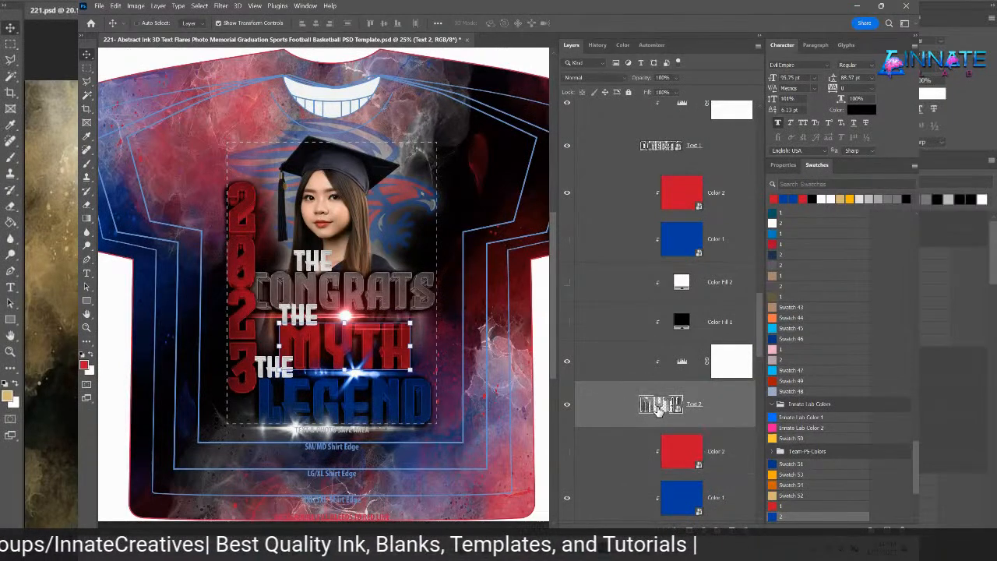
pyautogui.doubleClick(656, 405)
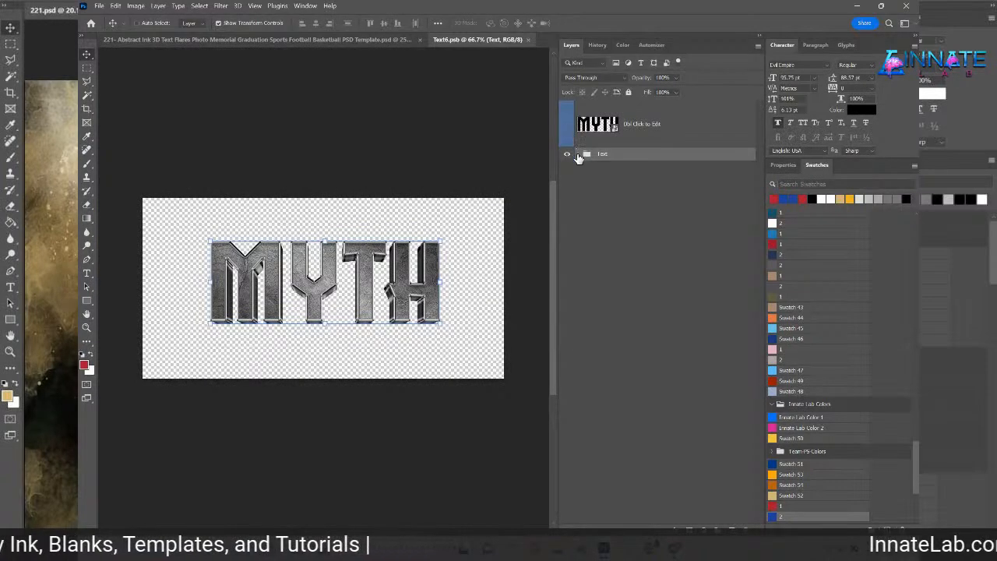
pyautogui.doubleClick(593, 125)
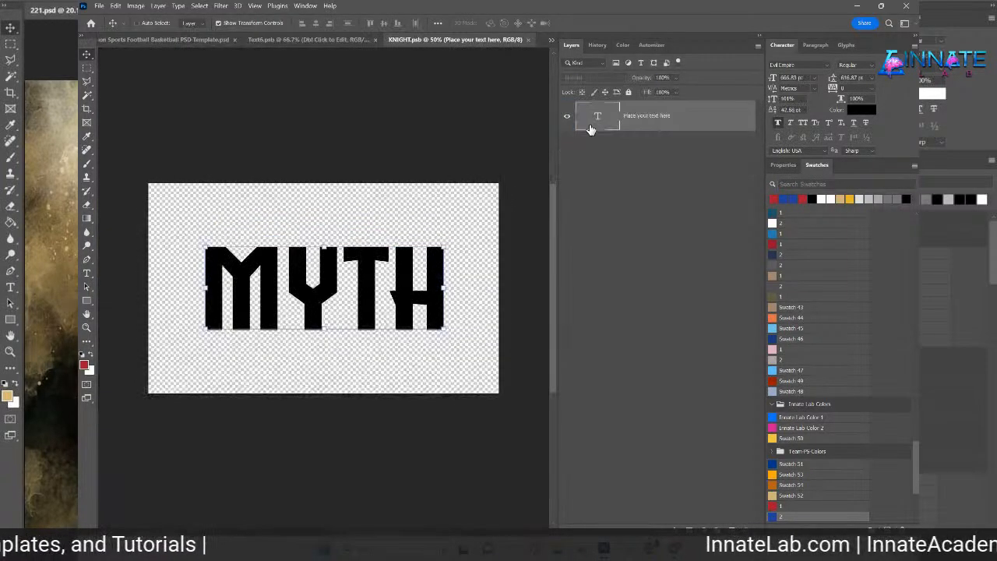
pyautogui.doubleClick(597, 119)
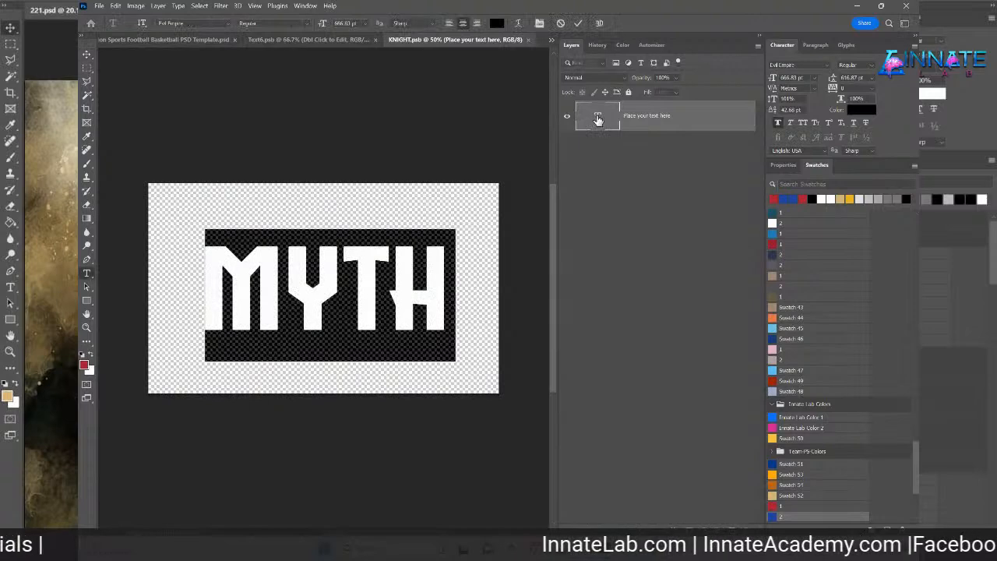
pyautogui.write('GRAD')
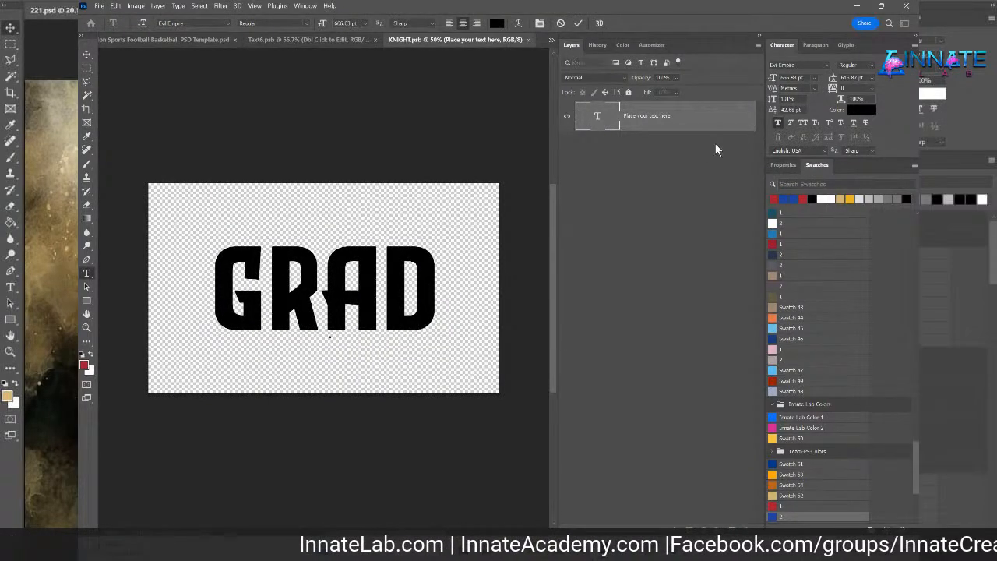
pyautogui.hotkey('ctrl', 'Return')
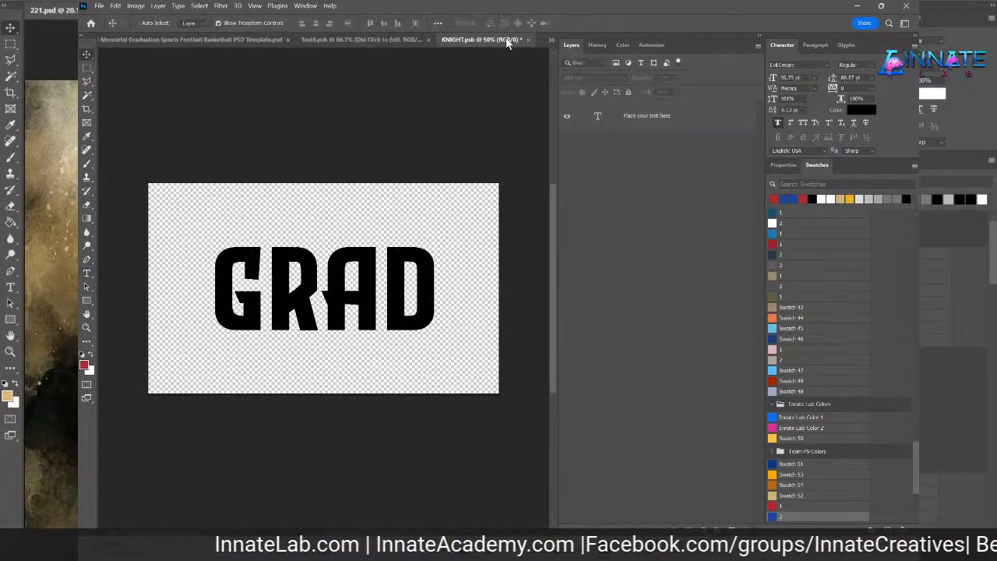
# - Save and close KNIGHT.psb and Text6.psb to update the GRAD text in the shirt template
pyautogui.click(529, 40)
pyautogui.click(485, 211)
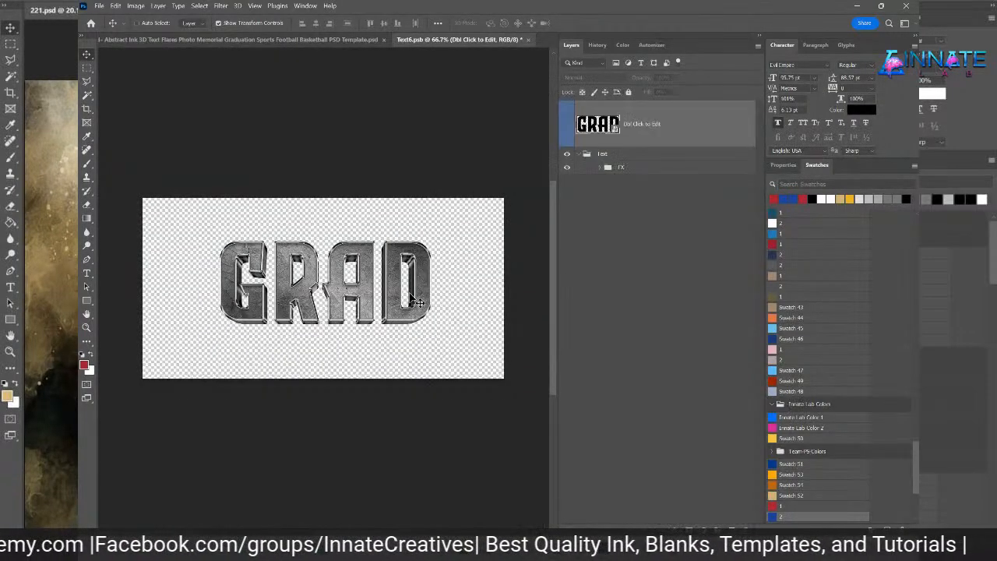
pyautogui.click(529, 40)
pyautogui.click(485, 210)
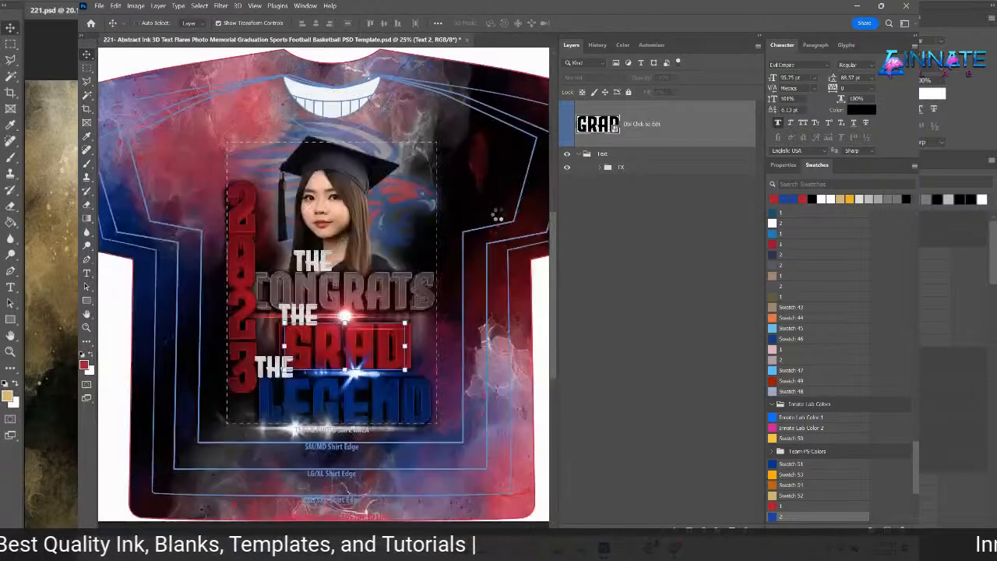
# - Collapse and hide the 3D Text group, and show the MAN Text 1 layer inside the 3D Text- Man Myth Legend group
pyautogui.scroll(8, 679, 341)
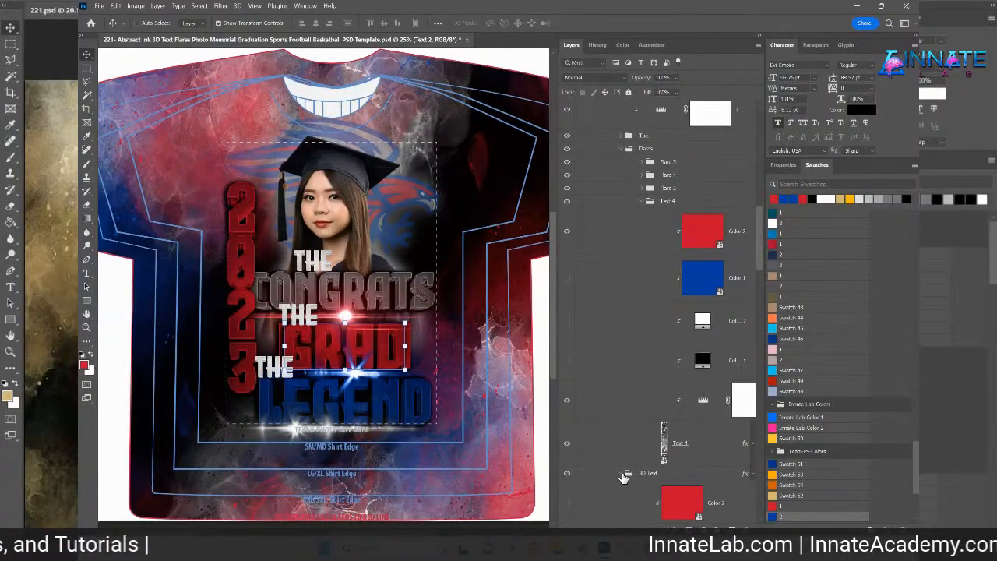
pyautogui.click(623, 476)
pyautogui.scroll(-3, 623, 477)
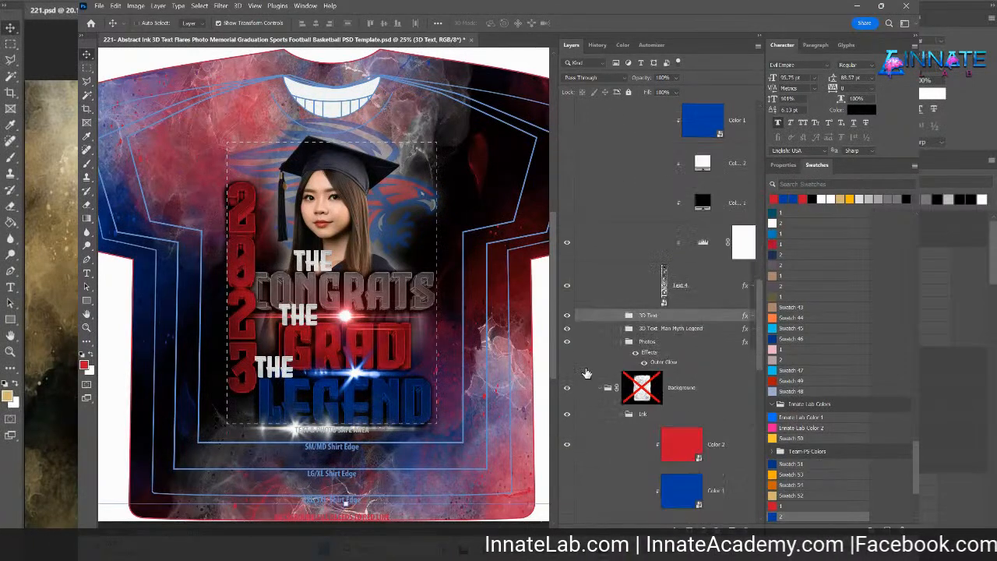
pyautogui.click(567, 316)
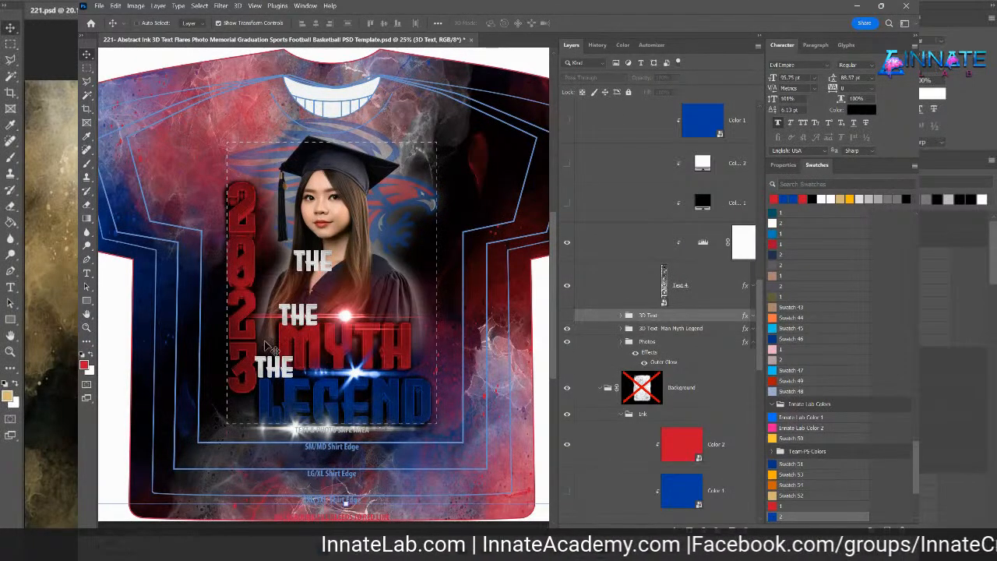
pyautogui.click(622, 327)
pyautogui.scroll(-2, 627, 346)
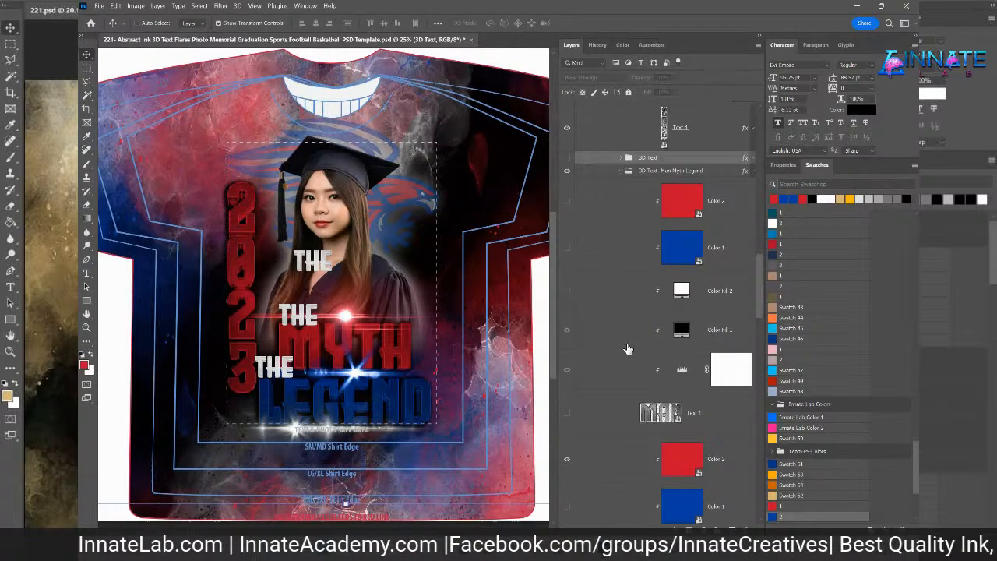
pyautogui.click(567, 413)
pyautogui.scroll(1, 649, 253)
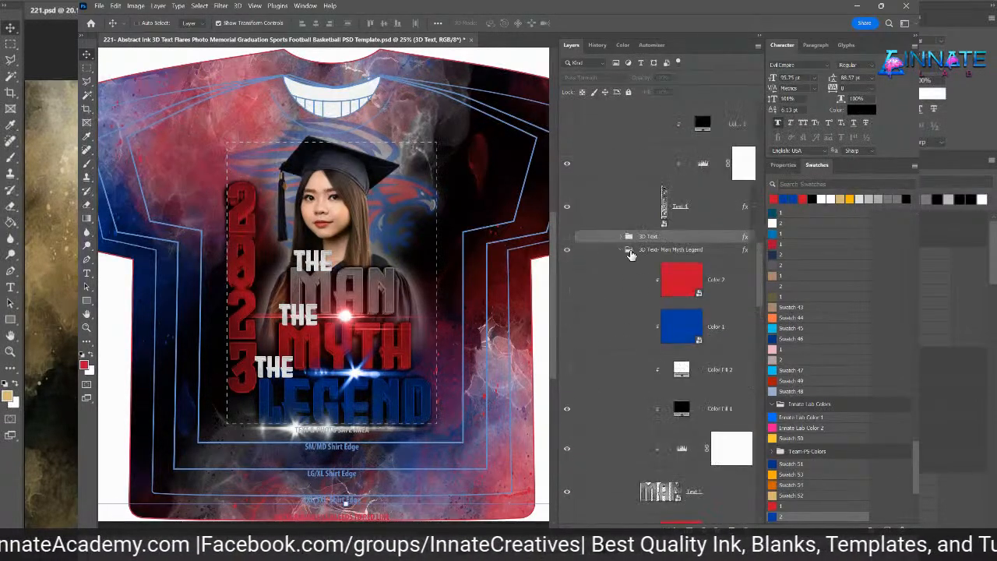
# - Collapse and hide the 3D Text- Man Myth Legend group, and show the 3D Text group again
pyautogui.click(649, 252)
pyautogui.click(628, 249)
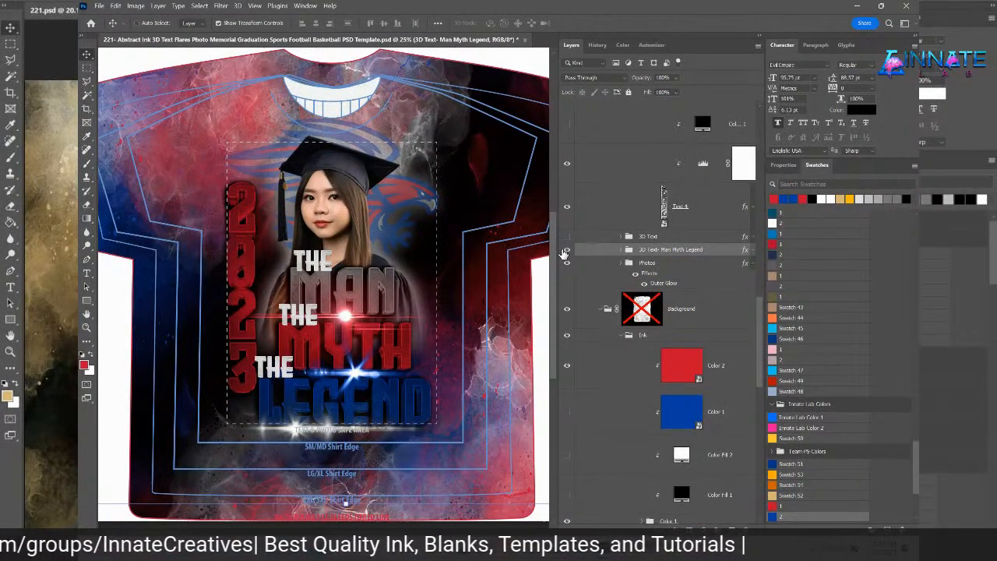
pyautogui.click(566, 250)
pyautogui.click(566, 236)
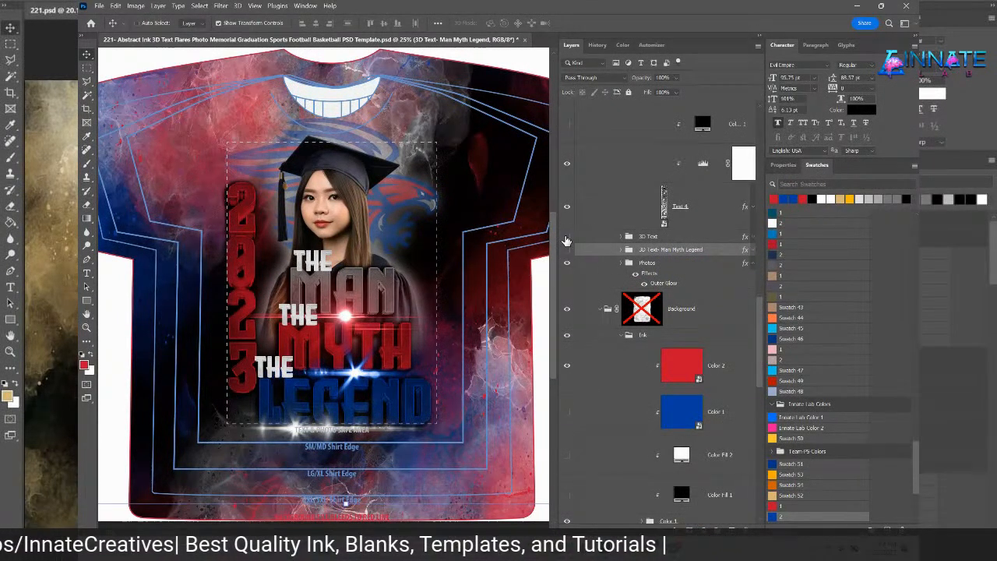
# - Make an independent smart object copy of the Text 3 LEGEND layer in the 3D Text group, and delete the original layer
pyautogui.click(629, 236)
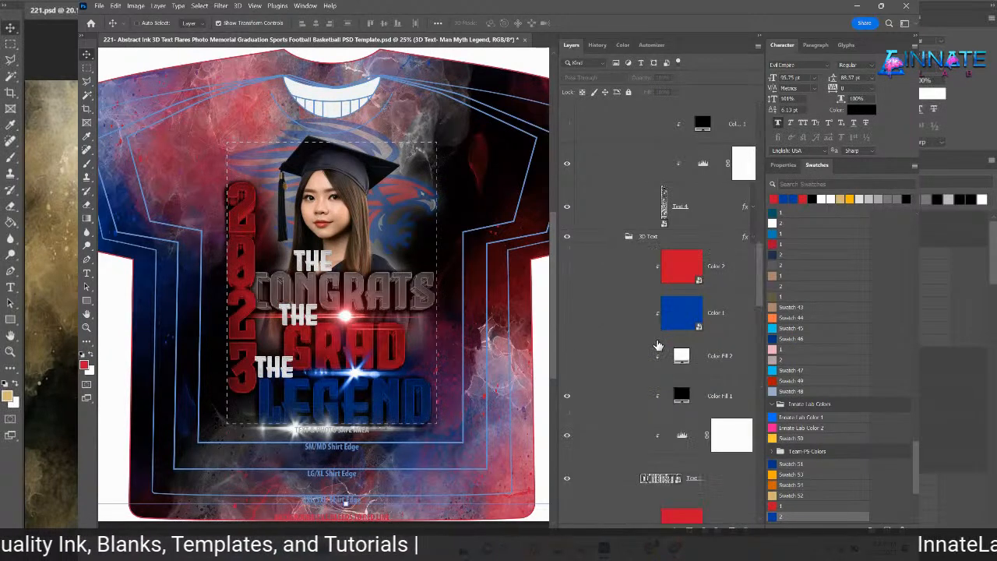
pyautogui.scroll(-3, 658, 342)
pyautogui.scroll(-2, 658, 343)
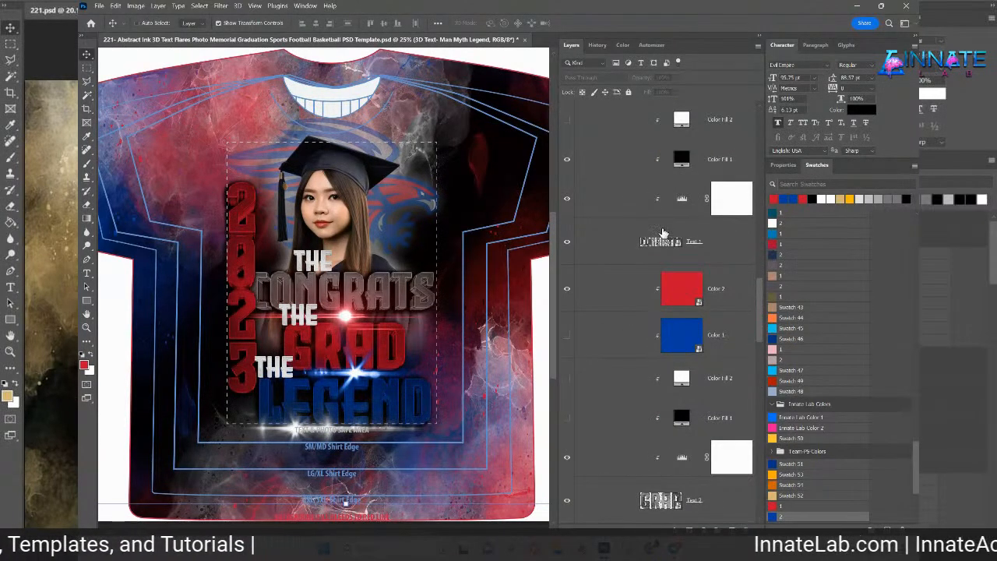
pyautogui.scroll(-10, 656, 389)
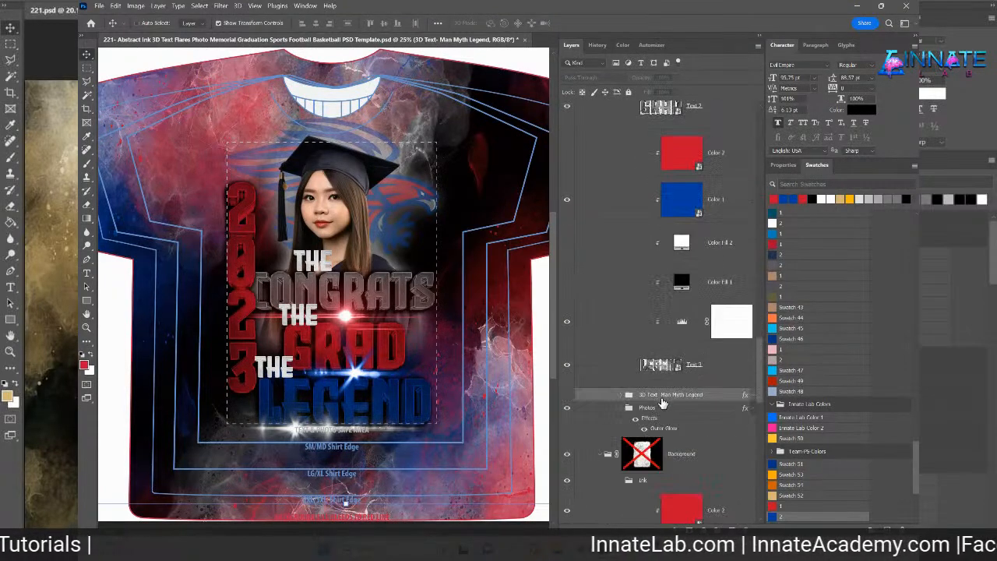
pyautogui.click(663, 375)
pyautogui.rightClick(634, 371)
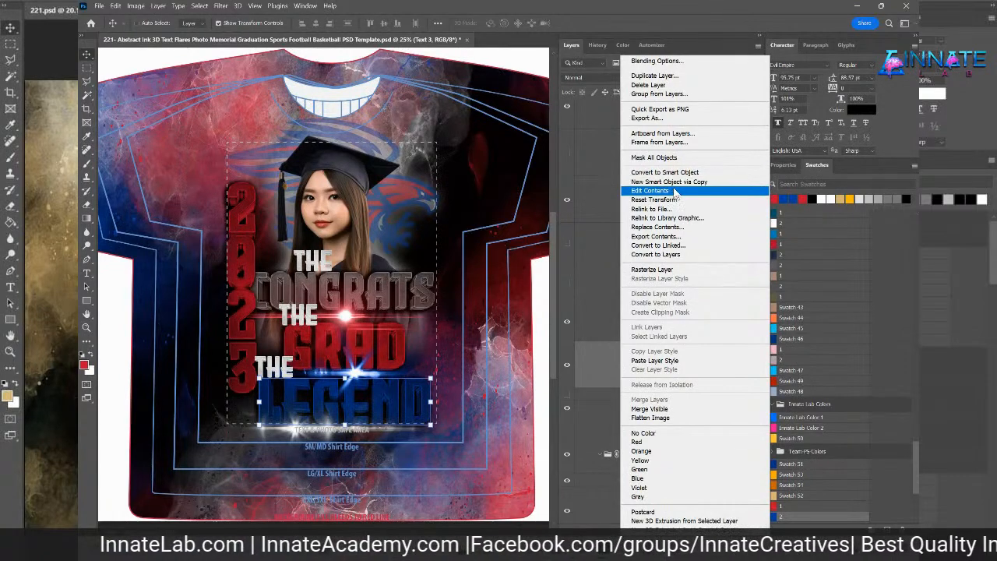
pyautogui.click(690, 187)
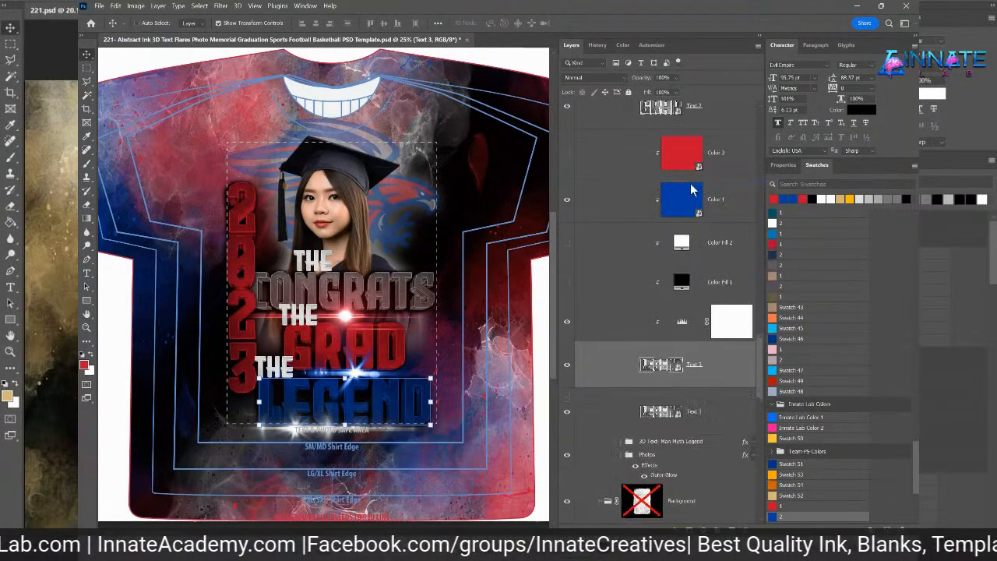
pyautogui.click(700, 417)
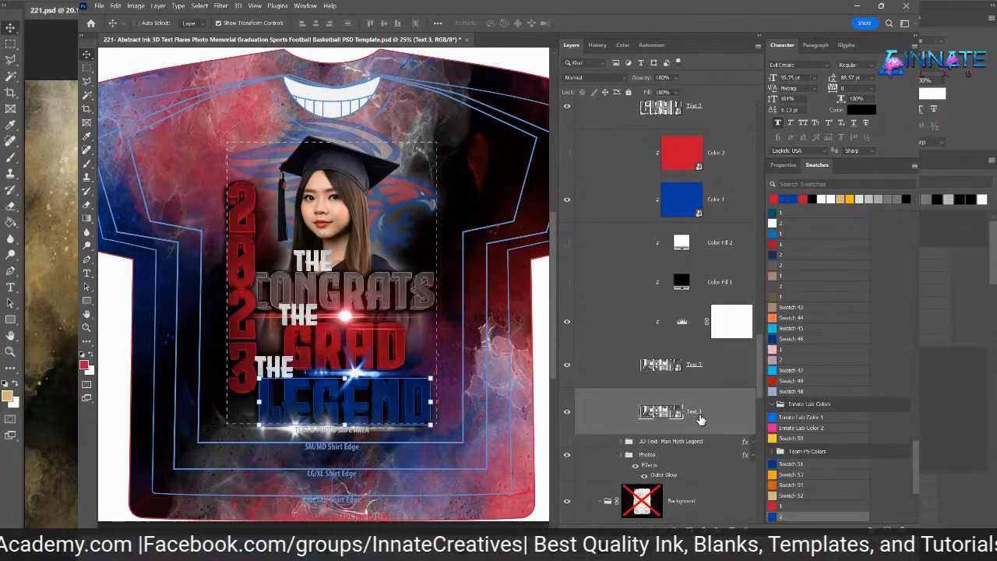
pyautogui.press('Delete')
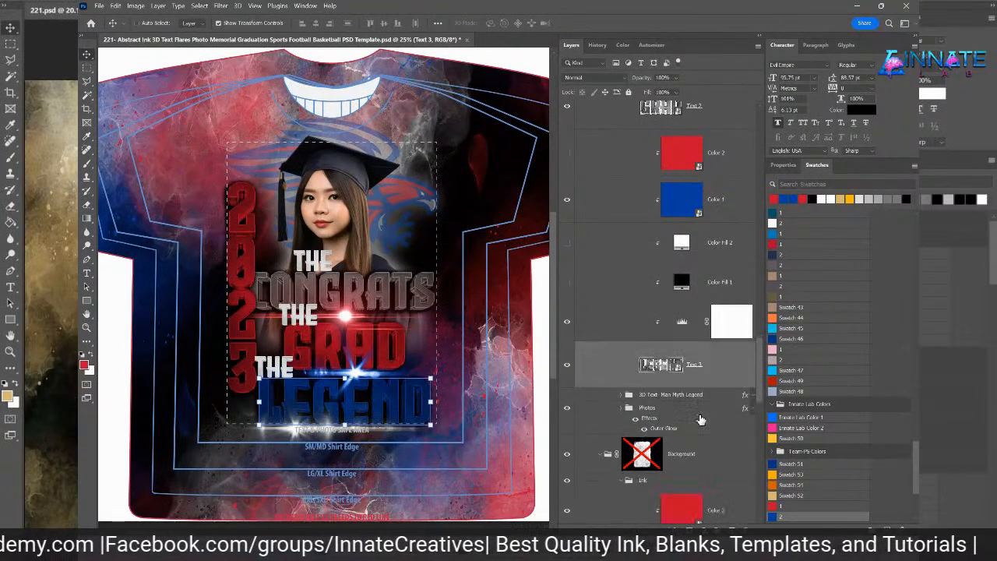
# - Open the copied LEGEND smart object down to its editable text in KNIGHT.psb and replace the word with FIRSTNAME
pyautogui.doubleClick(648, 364)
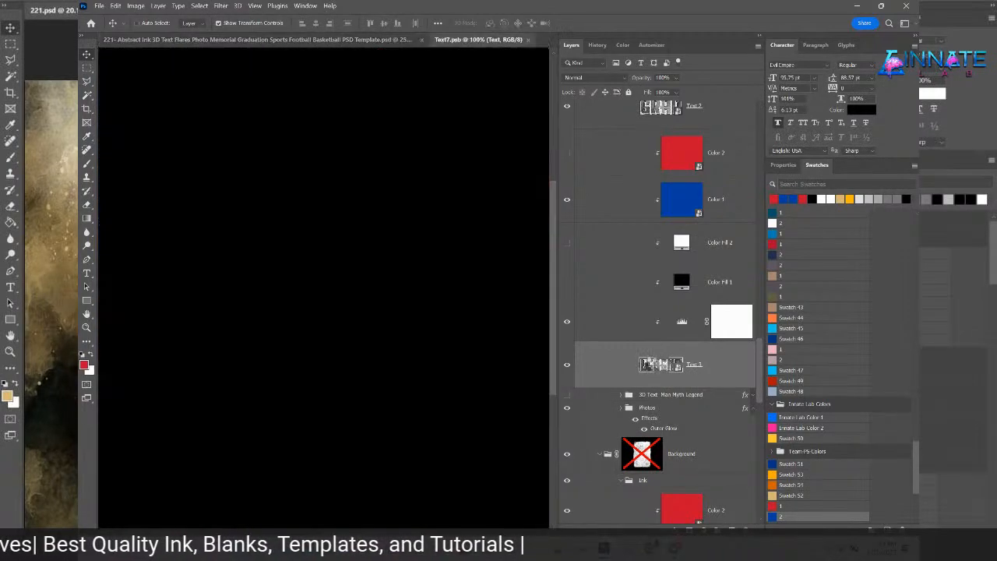
pyautogui.doubleClick(593, 128)
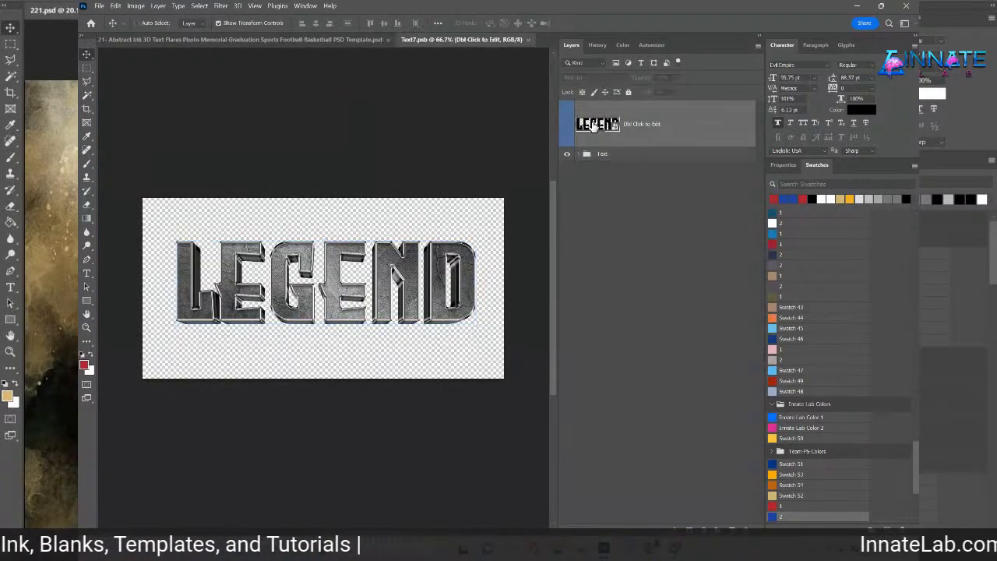
pyautogui.doubleClick(599, 118)
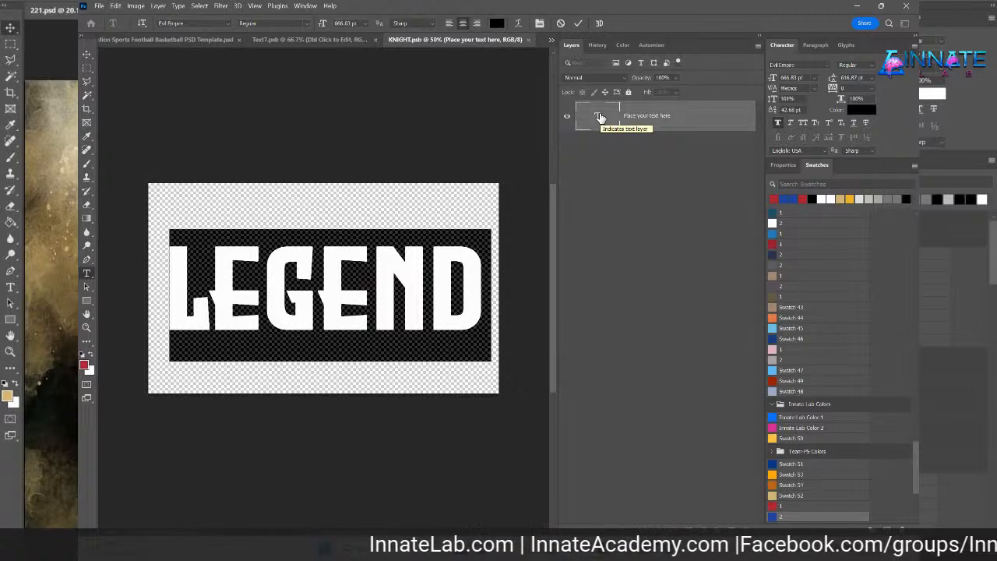
pyautogui.write('F')
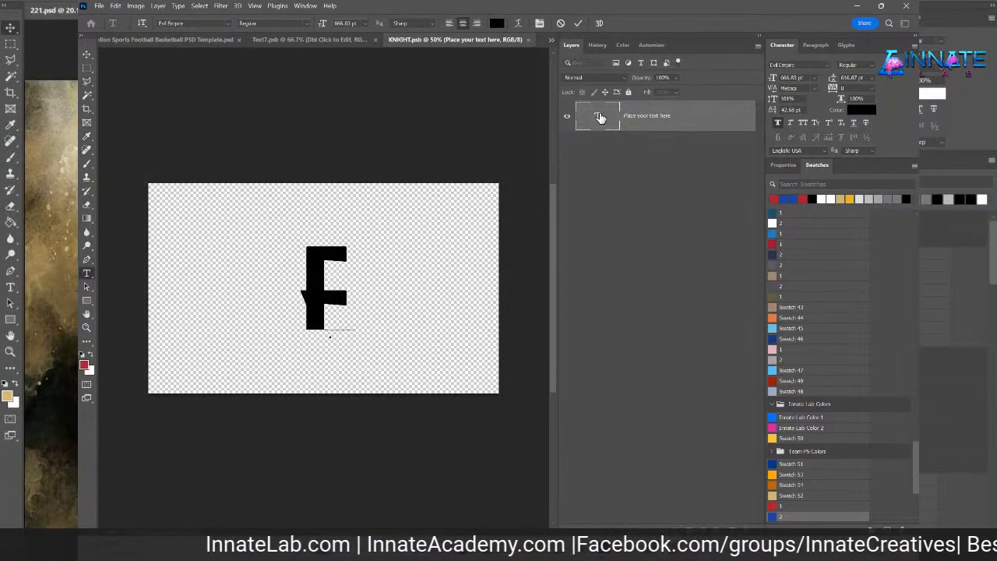
pyautogui.write('IRSTNAME')
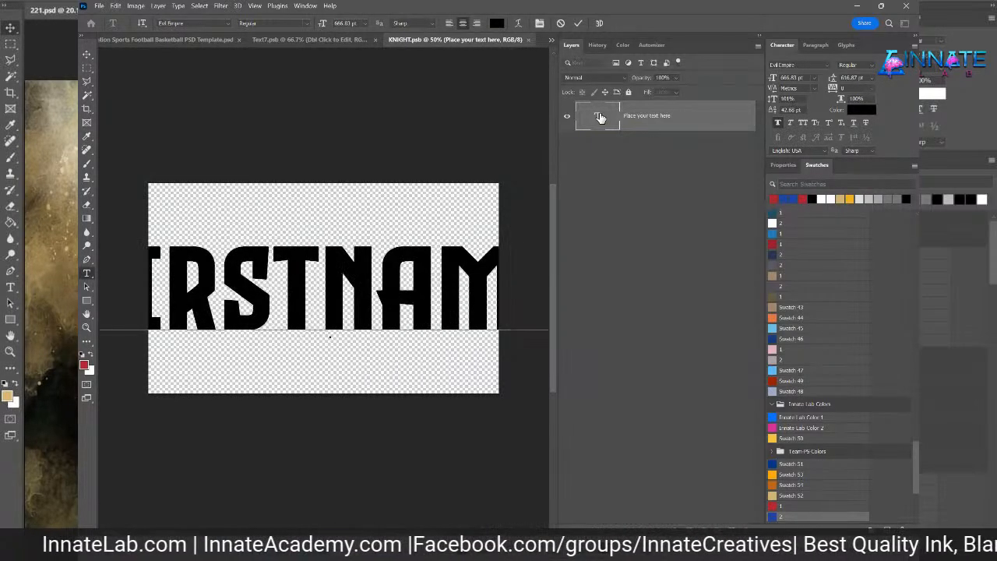
# - Squeeze the FIRSTNAME text horizontally from both sides so it fits the canvas width of KNIGHT.psb
pyautogui.click(88, 55)
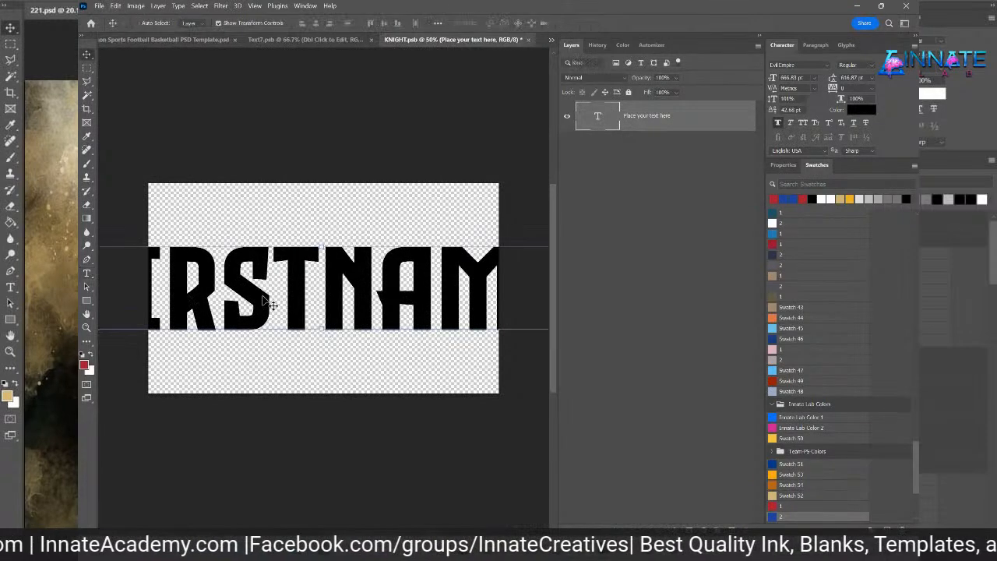
pyautogui.hotkey('ctrl', '-')
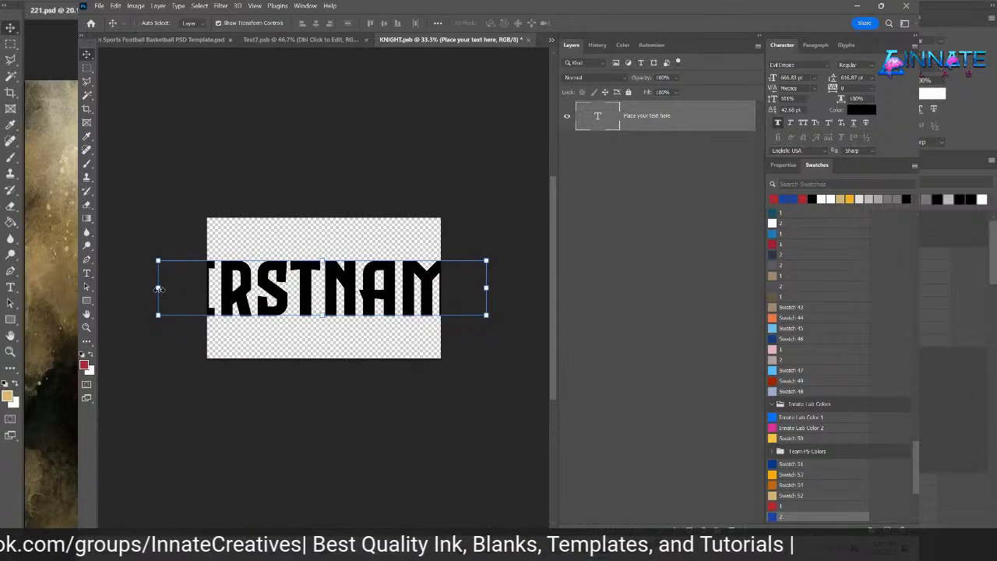
pyautogui.moveTo(158, 289); pyautogui.dragTo(212, 292)
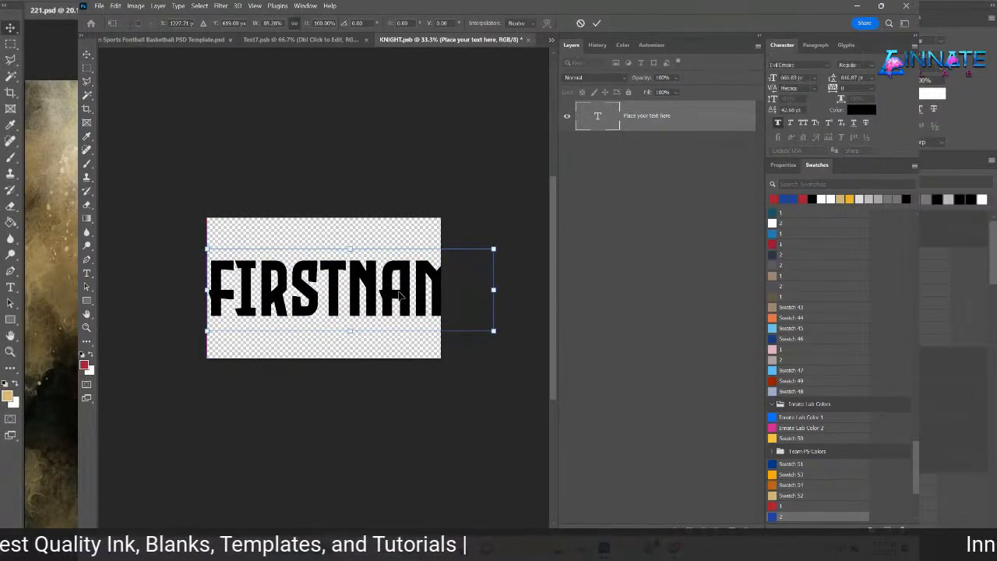
pyautogui.moveTo(493, 290); pyautogui.dragTo(440, 301)
pyautogui.press('Return')
# - Save and close KNIGHT.psb and Text7.psb to update the FIRSTNAME text in the shirt template
pyautogui.click(528, 39)
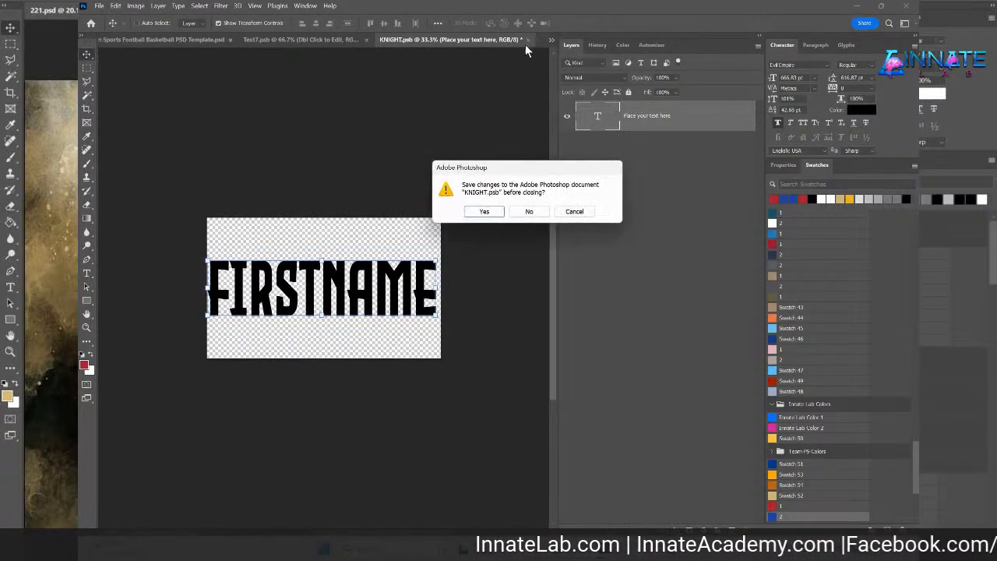
pyautogui.click(486, 211)
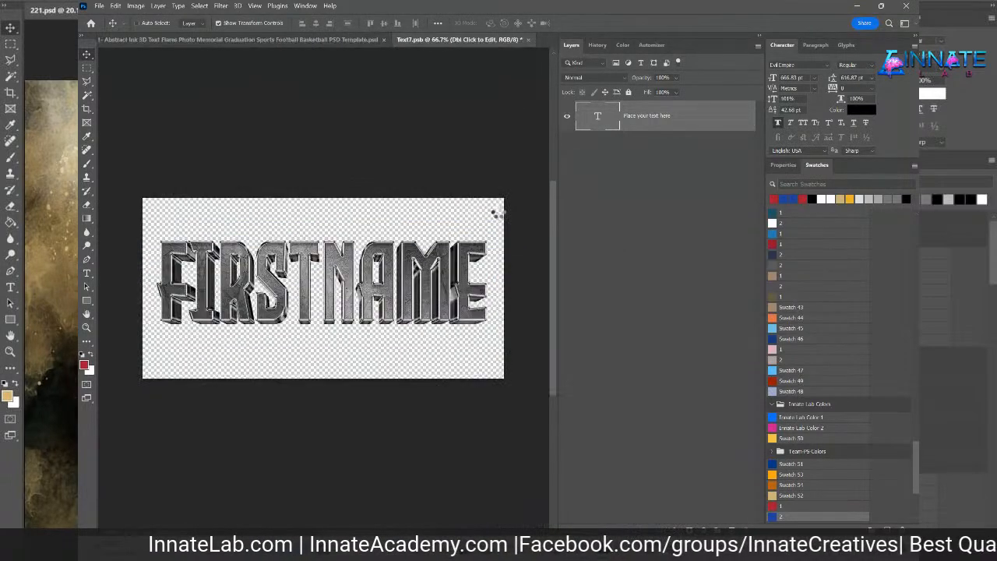
pyautogui.click(527, 39)
pyautogui.click(483, 210)
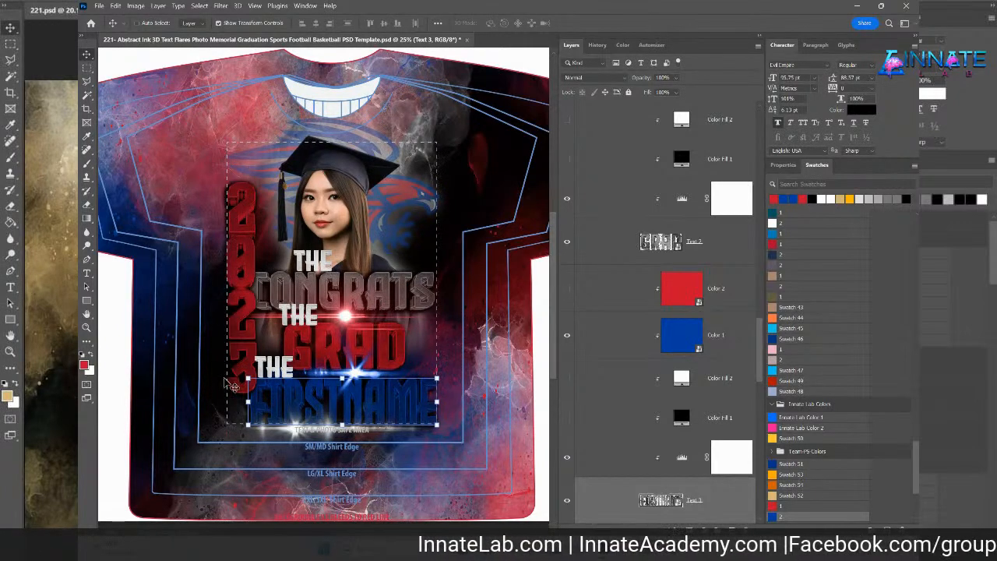
# - Try to delete the The group holding the three THE words, and undo the deletion
pyautogui.rightClick(331, 269)
pyautogui.click(350, 289)
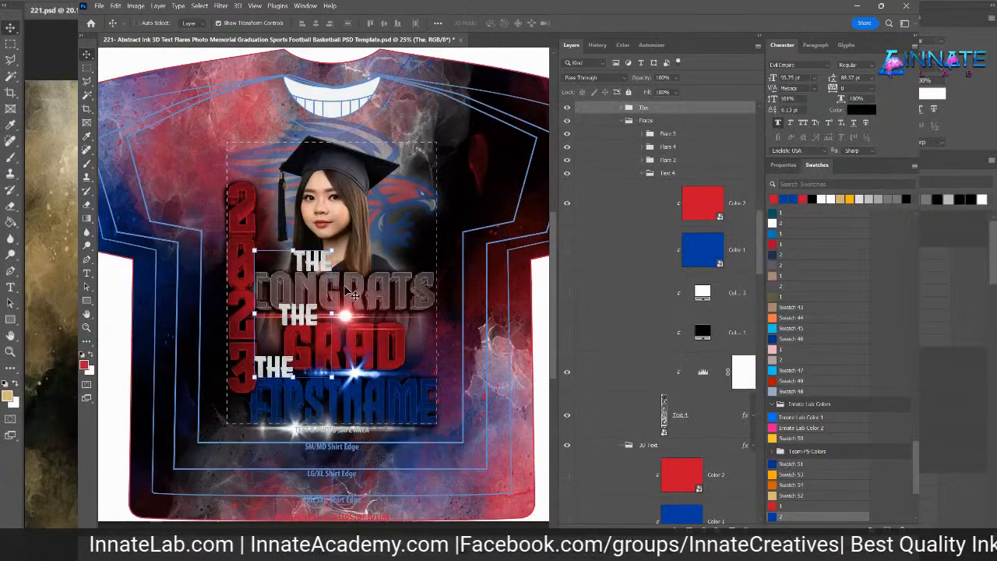
pyautogui.press('Delete')
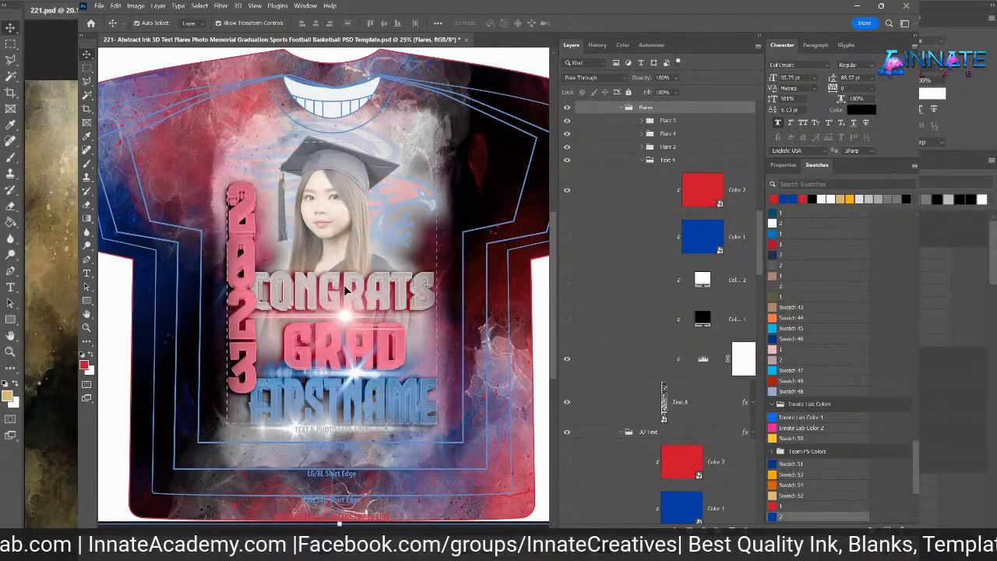
pyautogui.hotkey('ctrl', 'z')
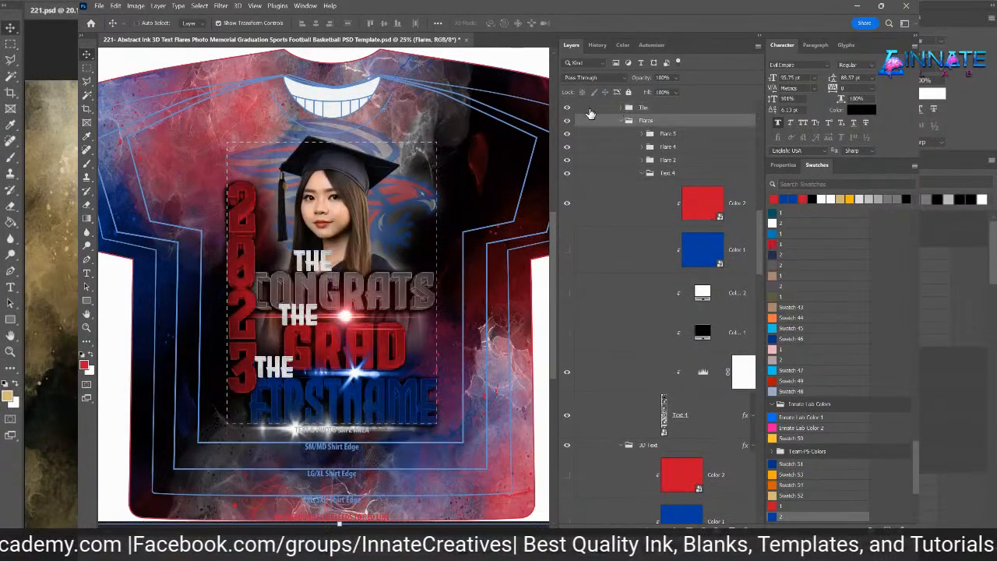
# - Hide the The group, and switch the Flare 2 group below CONGRATS from red Color 2 to white Color Fill 2
pyautogui.click(567, 108)
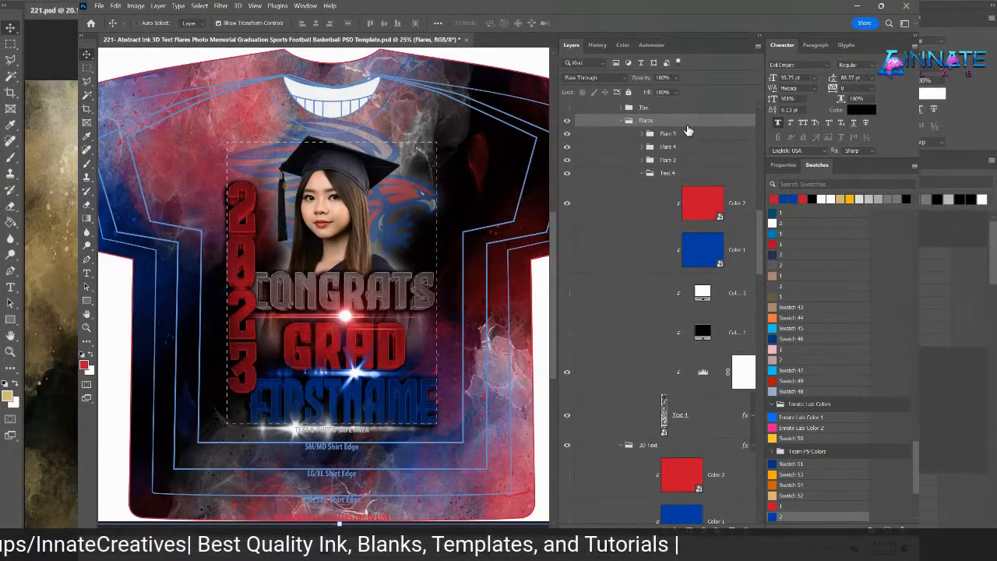
pyautogui.click(677, 136)
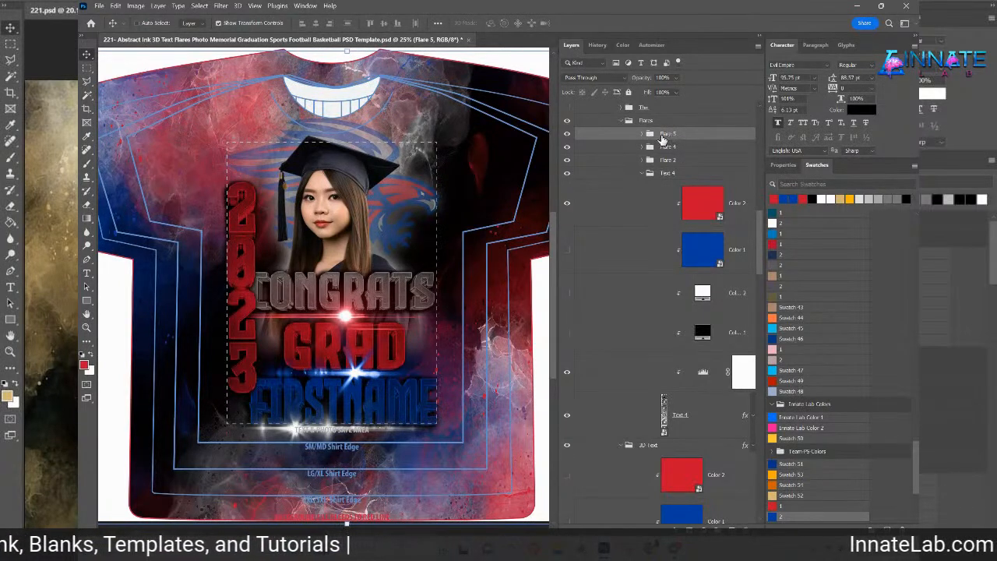
pyautogui.rightClick(343, 319)
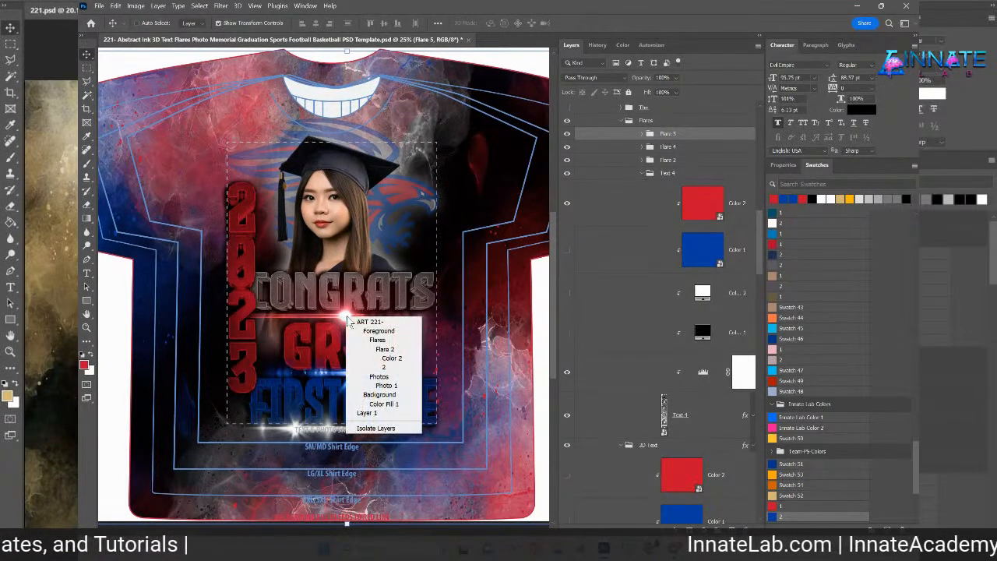
pyautogui.click(372, 372)
pyautogui.click(567, 280)
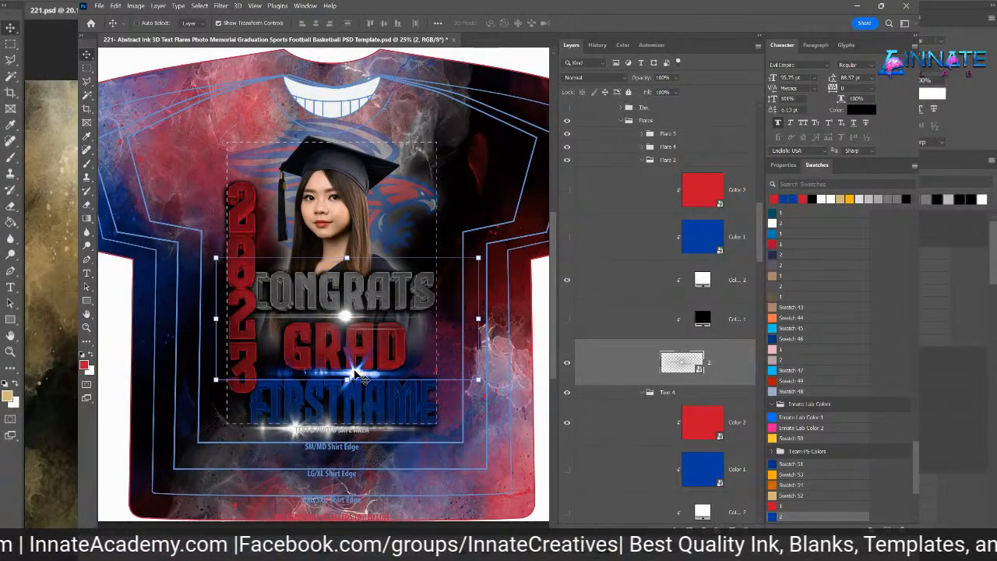
pyautogui.click(644, 163)
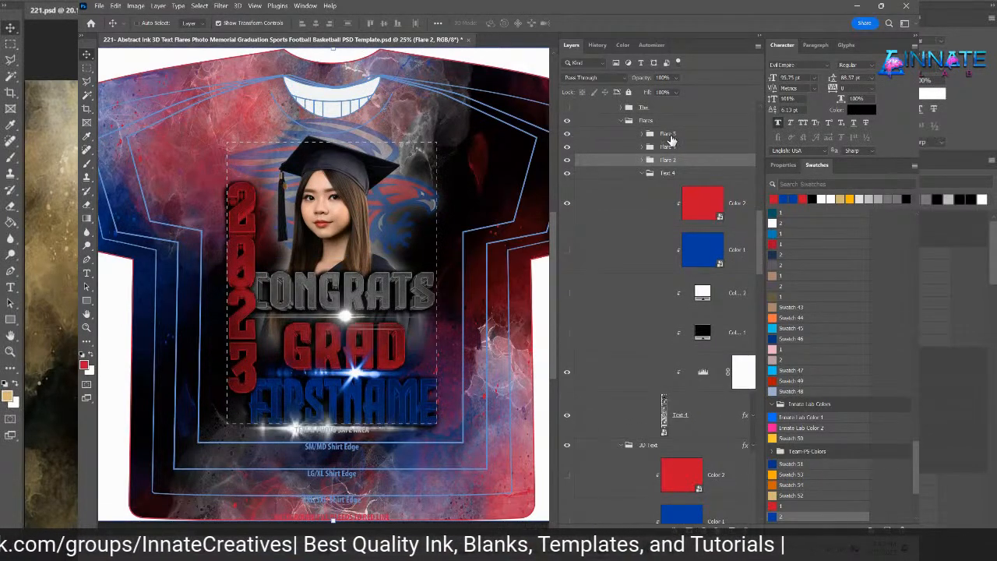
# - Color the flare below FIRSTNAME red by showing Color 2 in the Flare 5 group, and collapse the Flare 5 and Text 4 groups
pyautogui.click(641, 134)
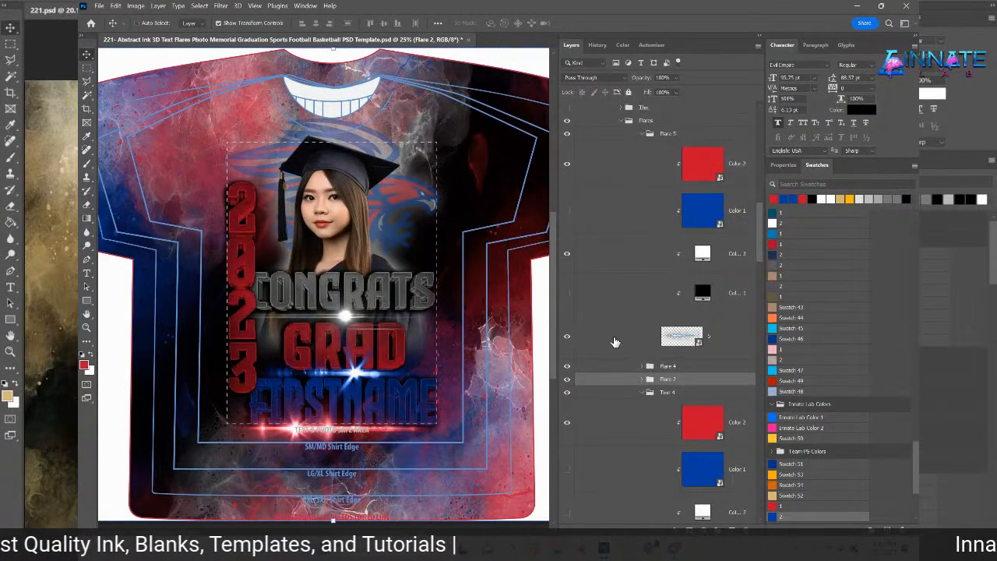
pyautogui.click(642, 133)
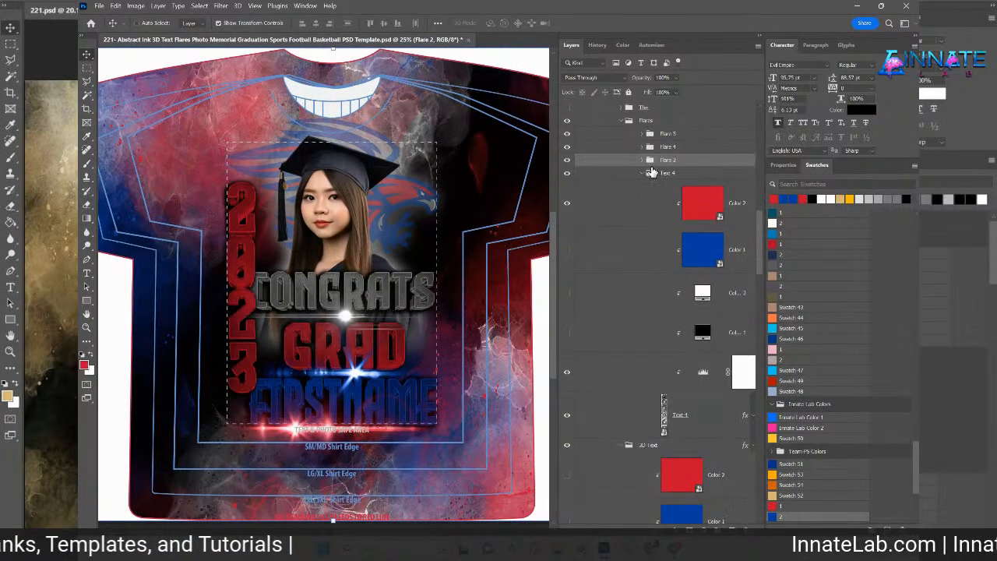
pyautogui.click(643, 173)
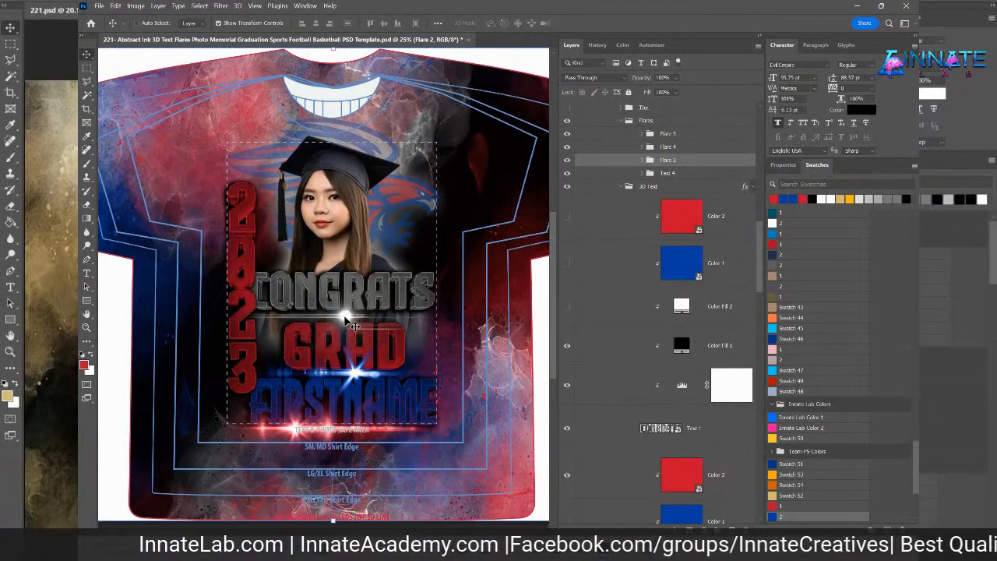
# - Pick the flare layer 2 of the Flare 2 group on the canvas below CONGRATS
pyautogui.rightClick(346, 320)
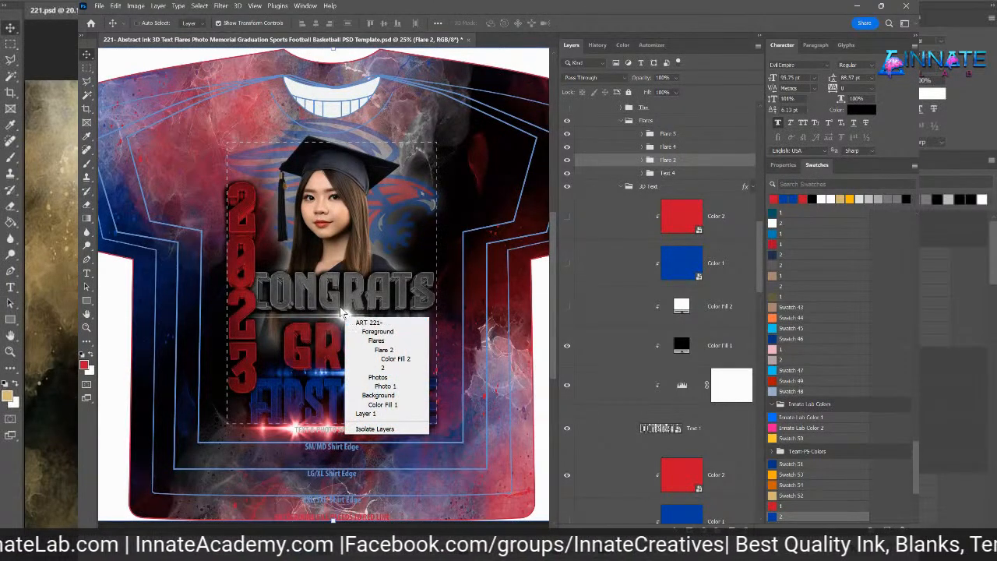
pyautogui.press('Escape')
pyautogui.rightClick(344, 317)
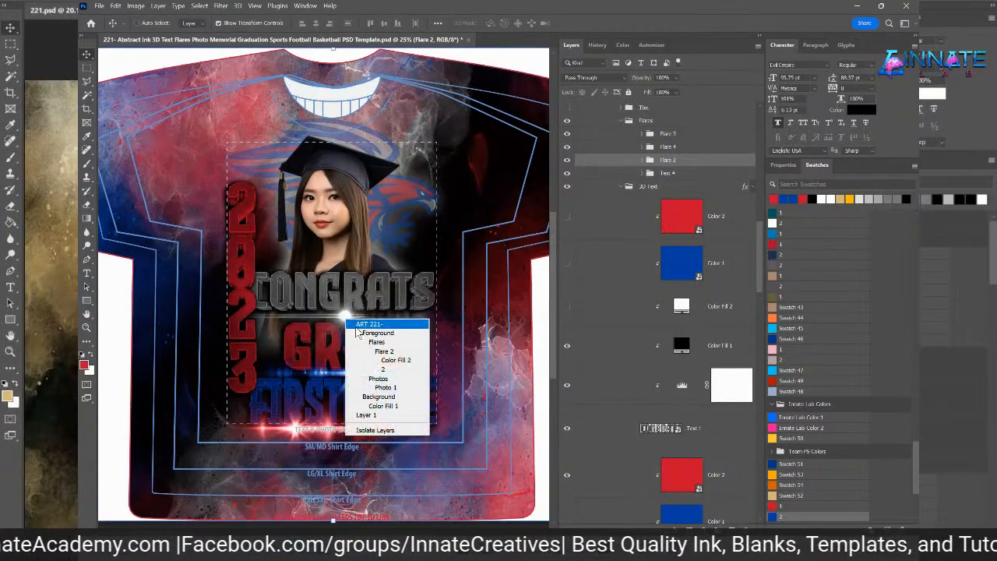
pyautogui.click(358, 341)
pyautogui.moveTo(355, 325)
pyautogui.mouseDown()
pyautogui.moveTo(347, 295)
pyautogui.moveTo(343, 322)
pyautogui.mouseUp()
pyautogui.rightClick(347, 317)
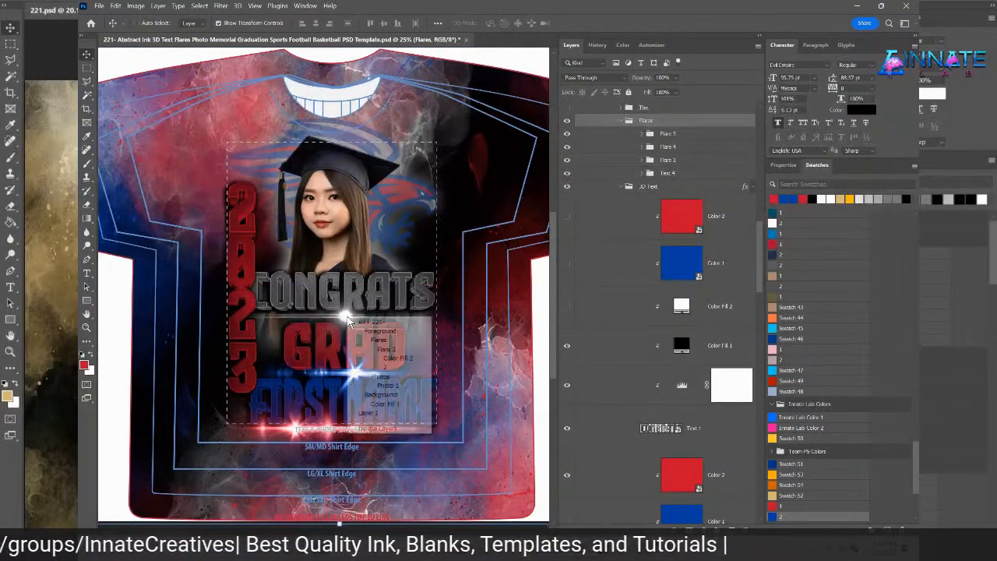
pyautogui.click(386, 366)
pyautogui.moveTo(337, 320); pyautogui.dragTo(351, 320)
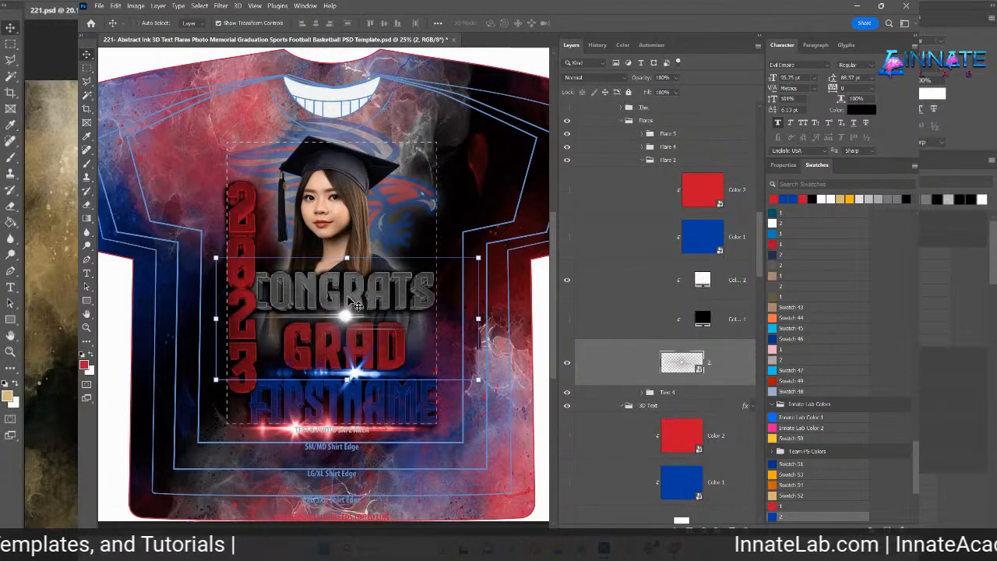
# - Move the CONGRATS text layer Text 1 slightly down to sit just above GRAD, and select the 3D Text group
pyautogui.rightClick(351, 299)
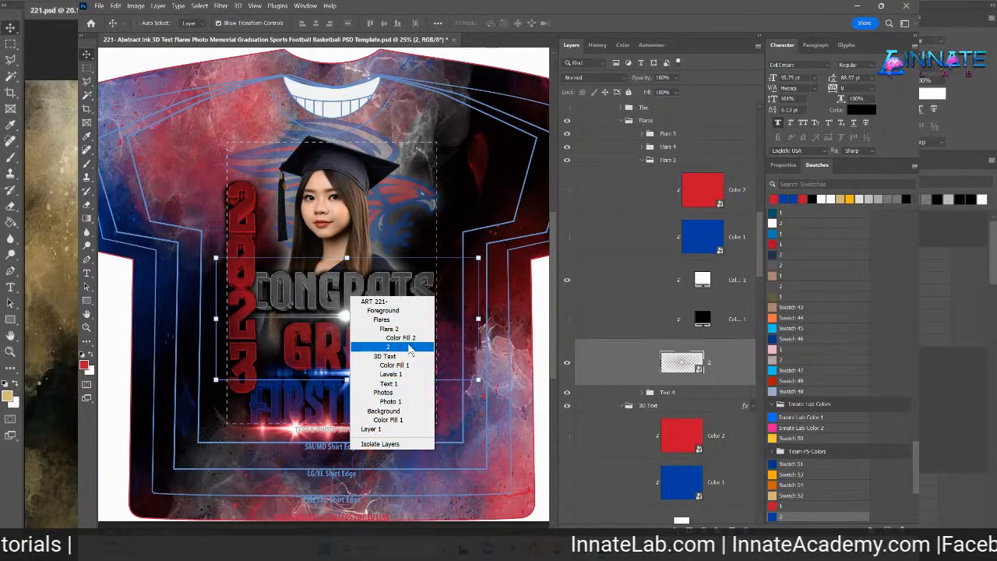
pyautogui.click(389, 383)
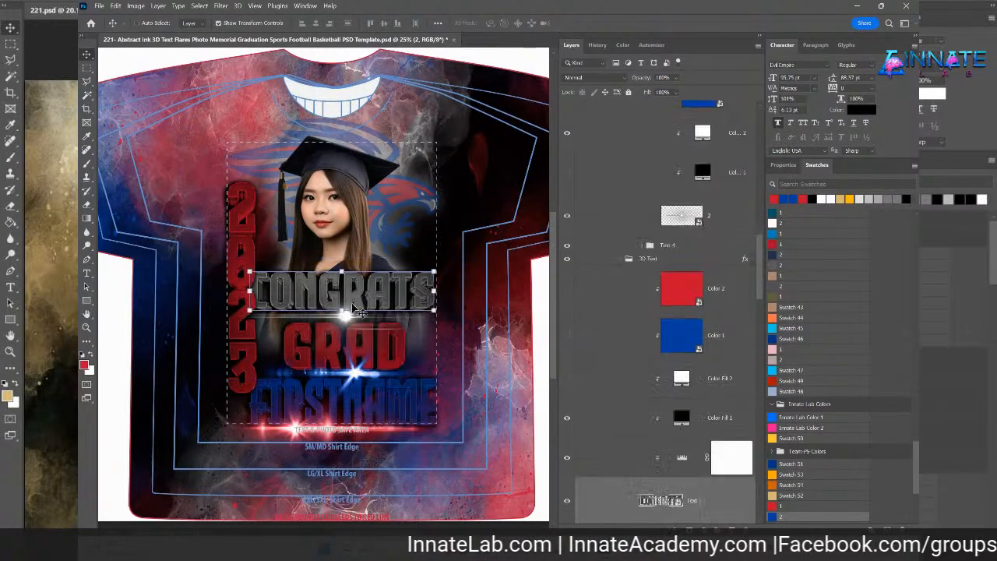
pyautogui.moveTo(352, 306); pyautogui.dragTo(353, 314)
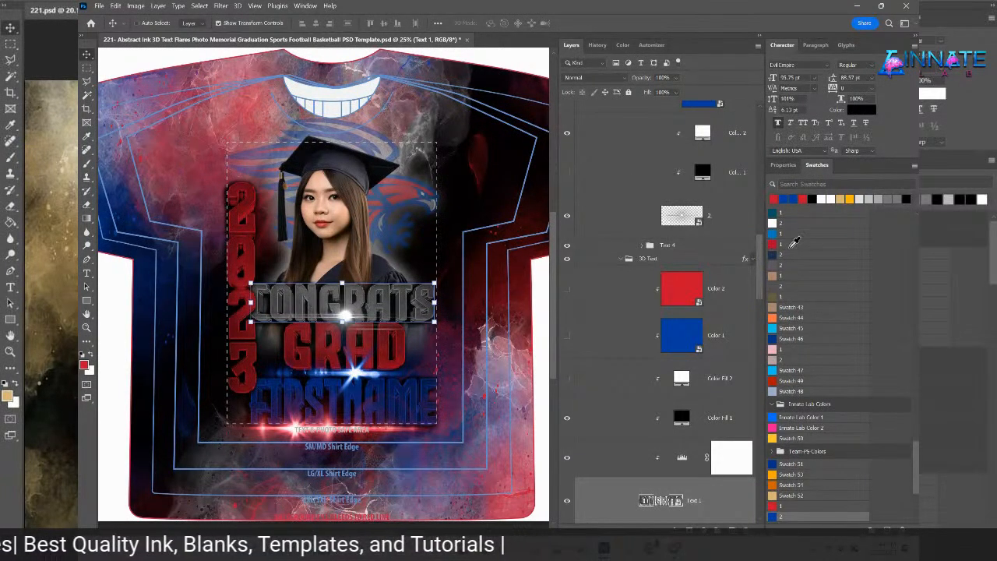
pyautogui.click(737, 234)
pyautogui.click(650, 260)
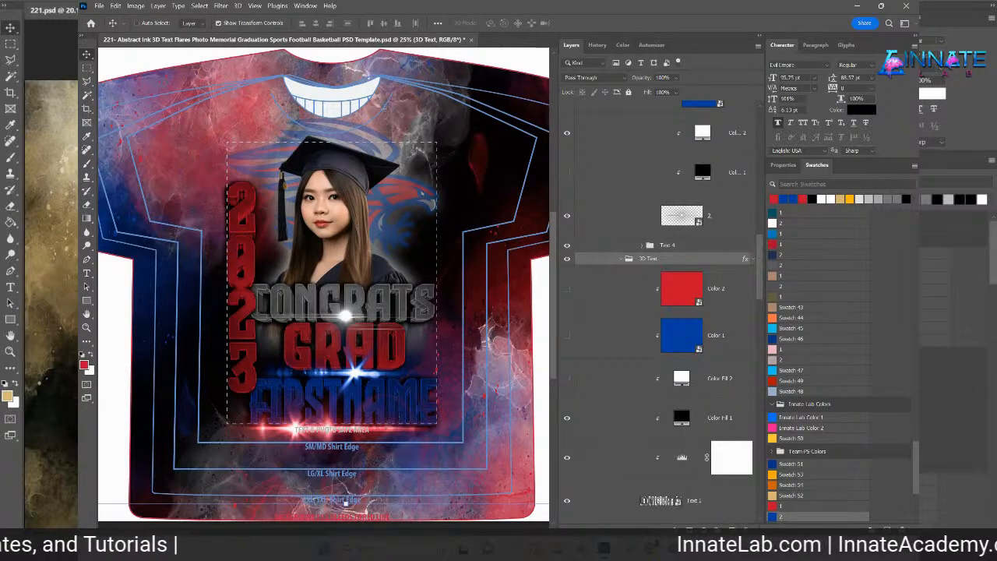
pyautogui.scroll(1, 498, 367)
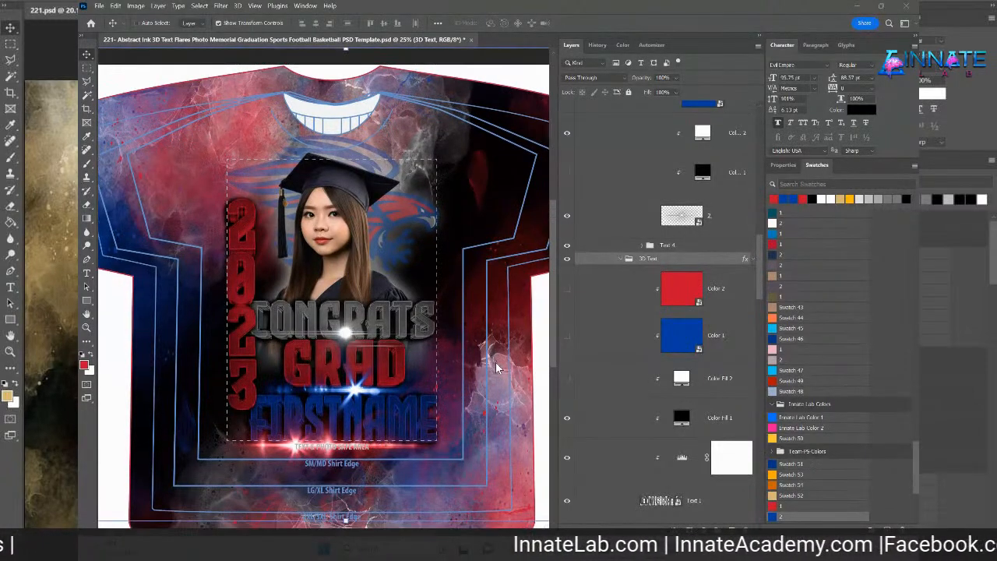
pyautogui.scroll(1, 498, 368)
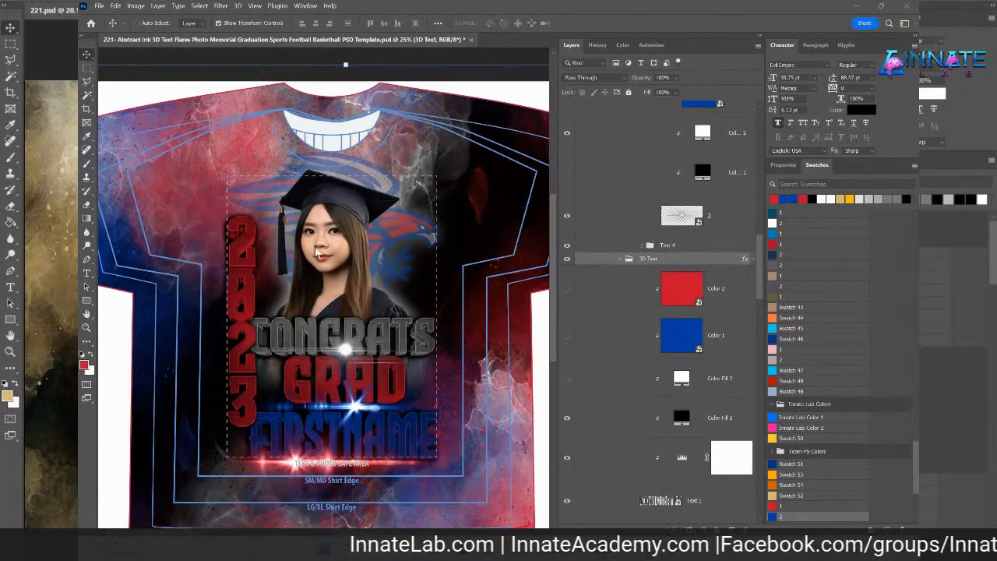
pyautogui.scroll(-1, 312, 255)
pyautogui.scroll(-1, 308, 257)
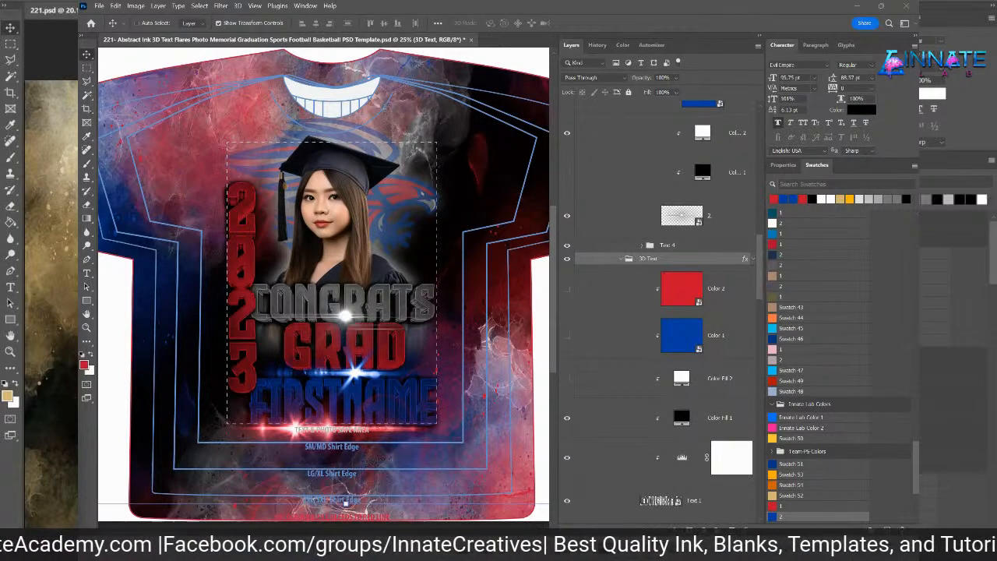
# - Switch to a new Chrome window and open the Instagram profile instagram.com/innatelab/
pyautogui.moveTo(887, 459); pyautogui.dragTo(534, 14)
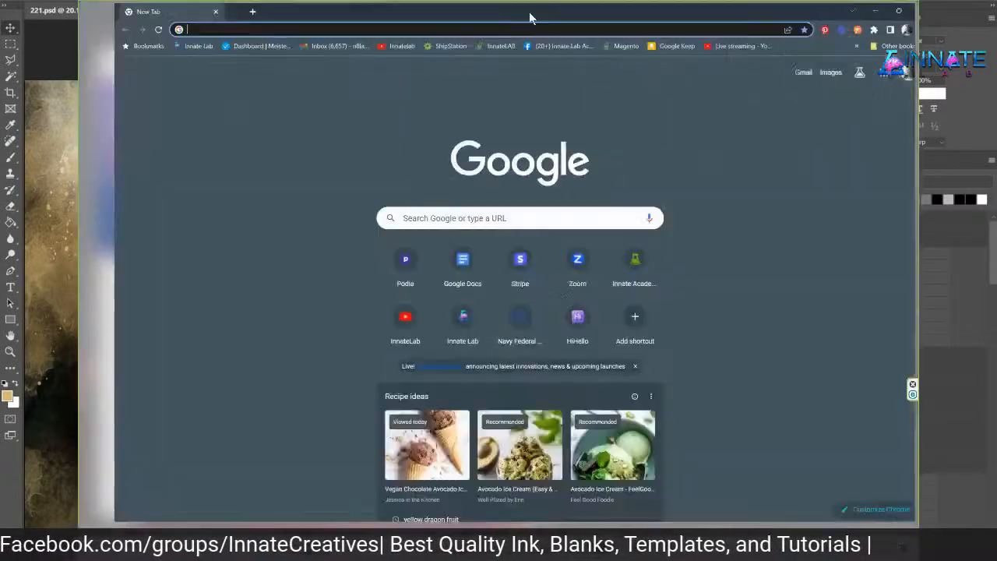
pyautogui.click(516, 26)
pyautogui.write('ins')
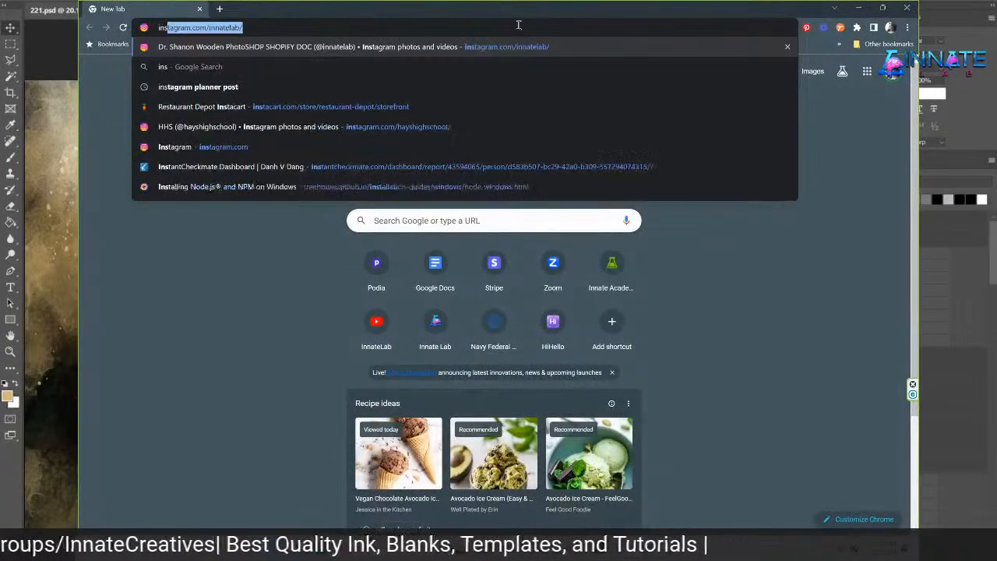
pyautogui.press('Return')
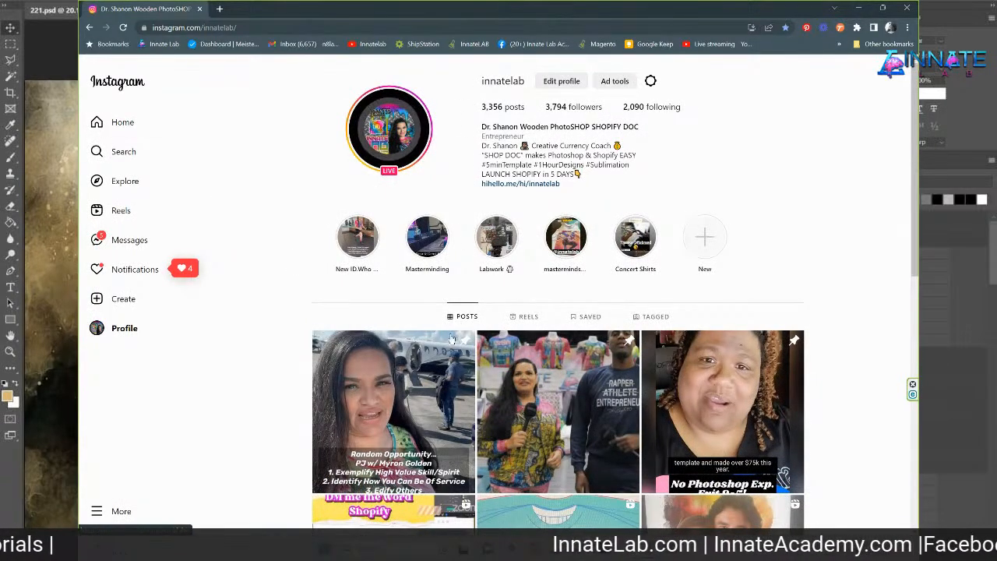
# - View the profile's All-Over Shirts reel about launching a Shopify store, and close the post
pyautogui.scroll(-2, 428, 429)
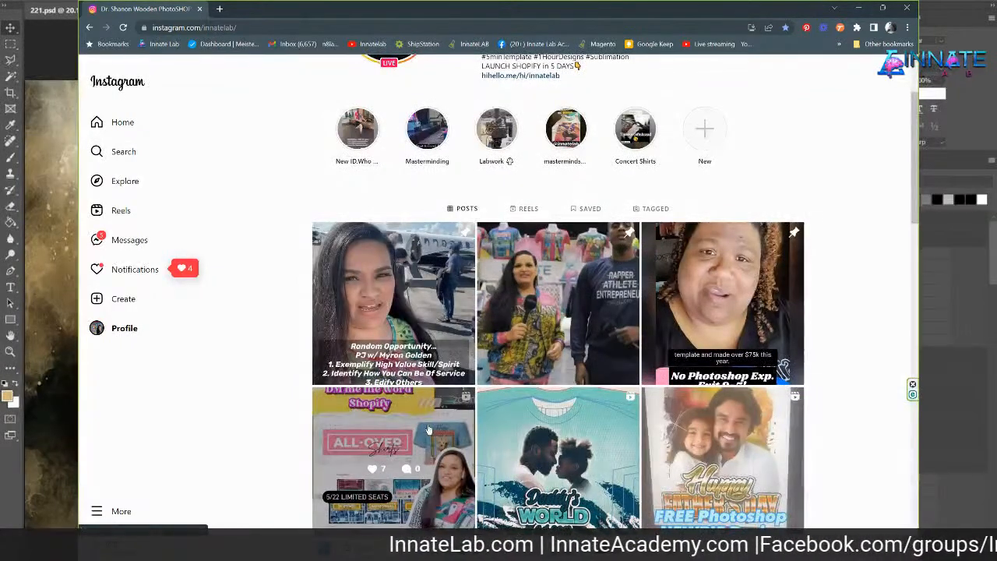
pyautogui.scroll(-1, 427, 429)
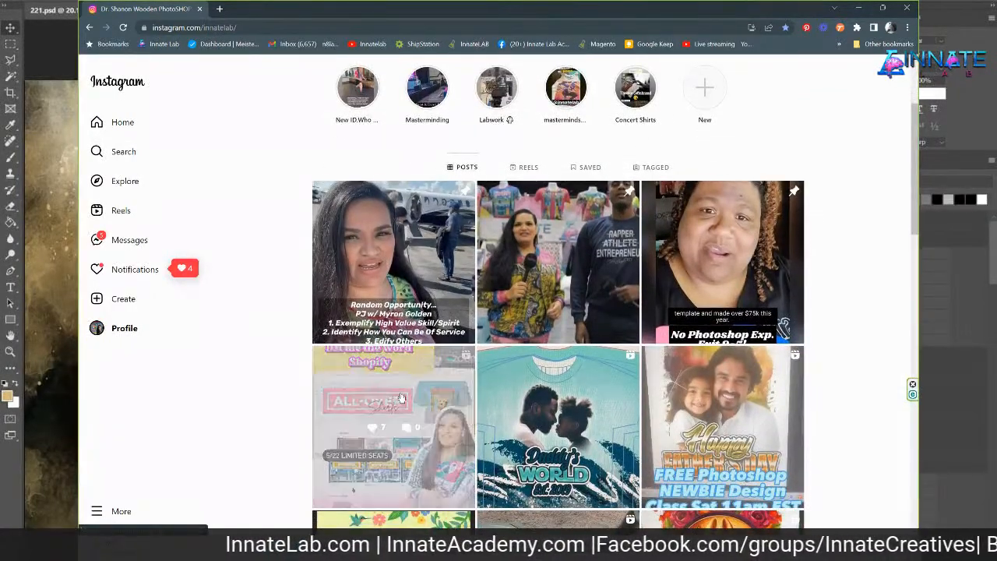
pyautogui.click(401, 398)
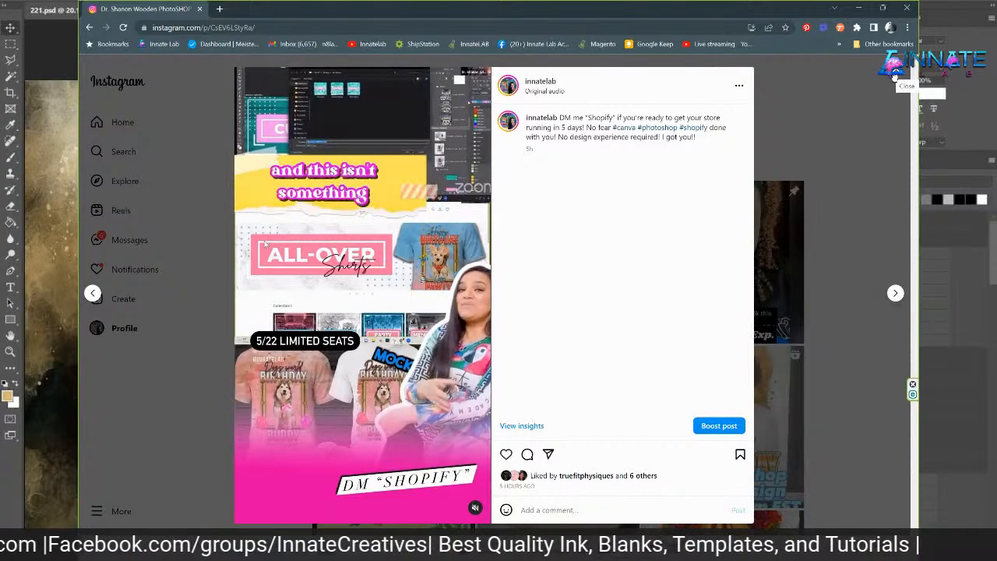
pyautogui.click(895, 75)
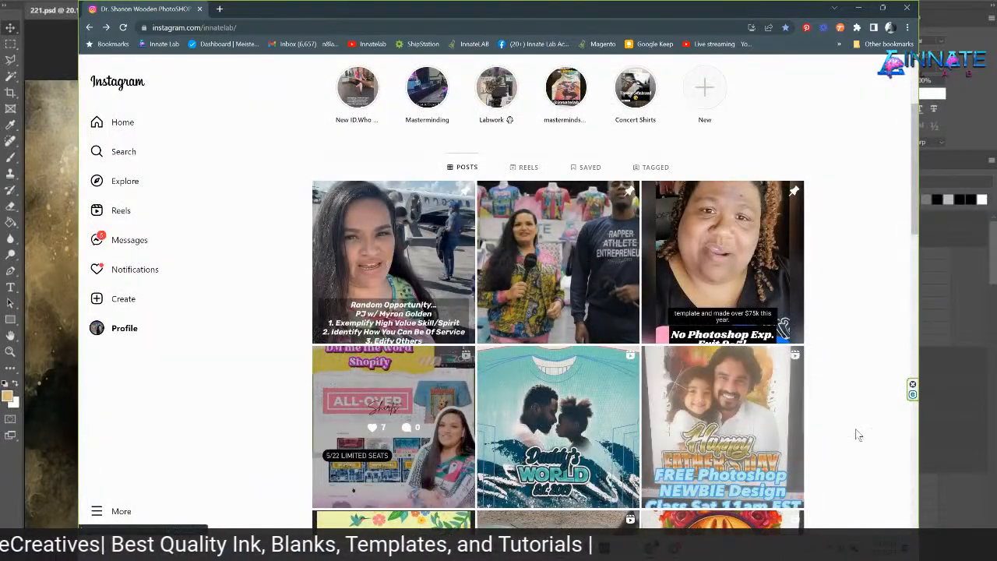
# - Look over the profile's bio, story highlights and recent posts, and select the profile's web address
pyautogui.scroll(-1, 879, 327)
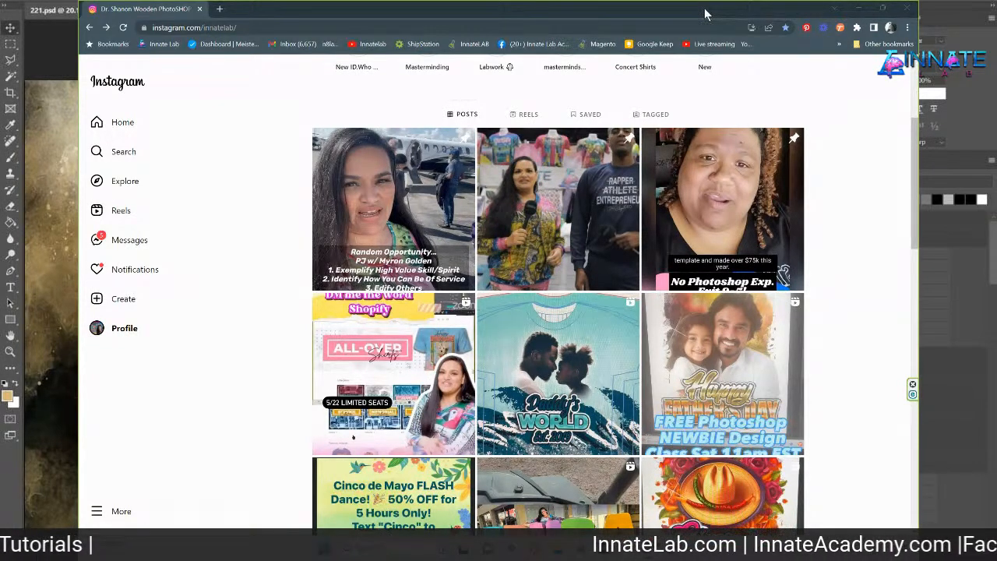
pyautogui.scroll(3, 553, 262)
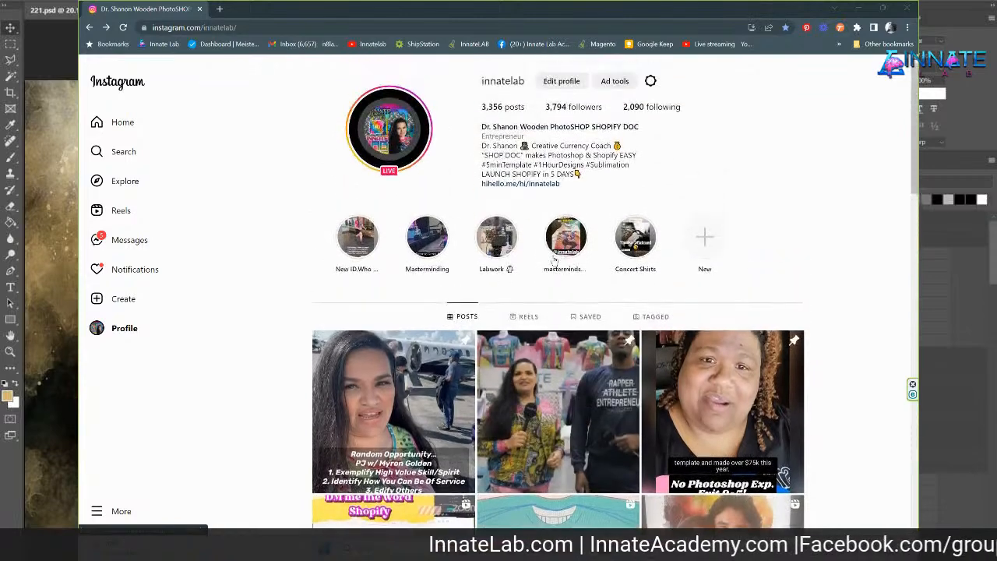
pyautogui.scroll(-4, 553, 263)
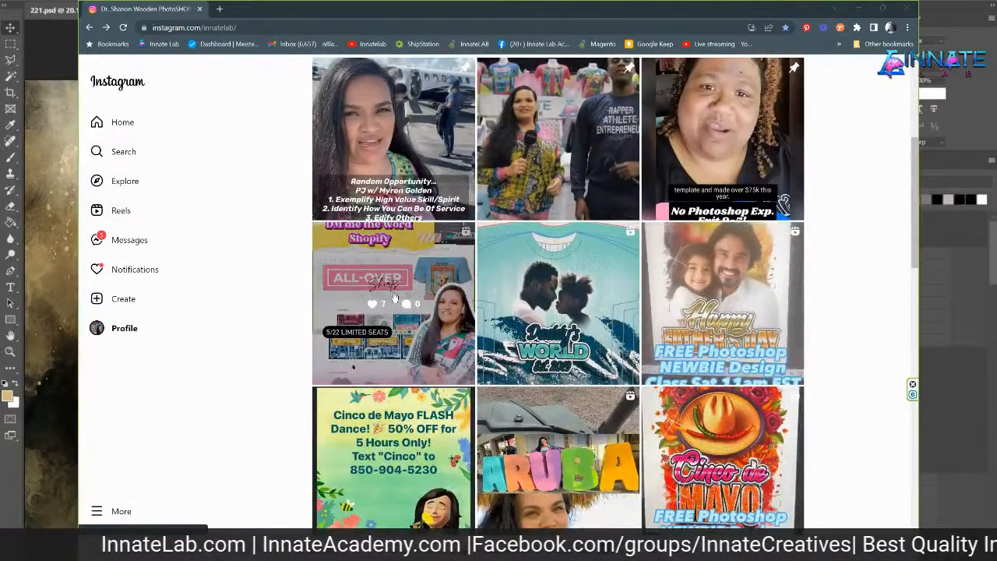
pyautogui.scroll(3, 393, 299)
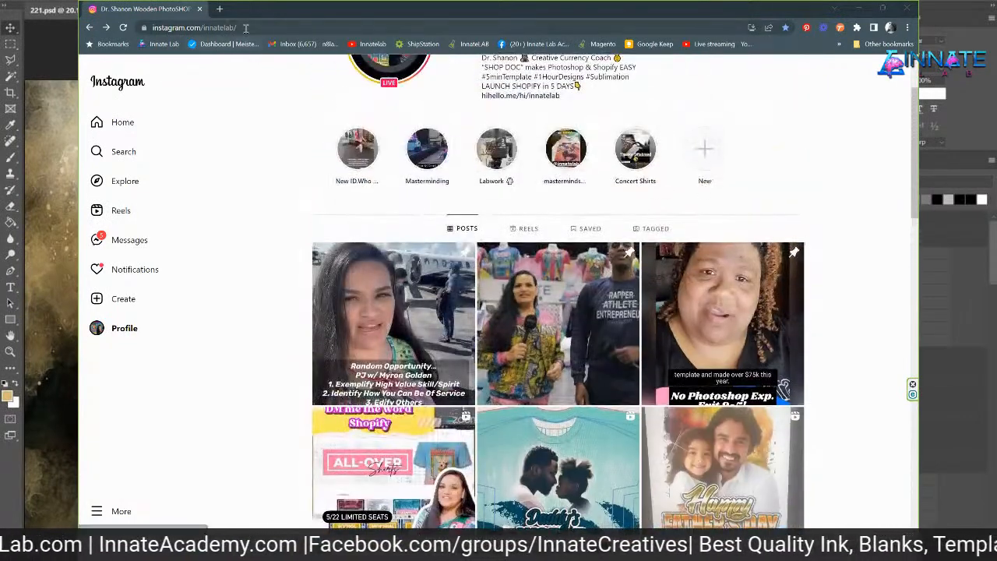
pyautogui.click(245, 27)
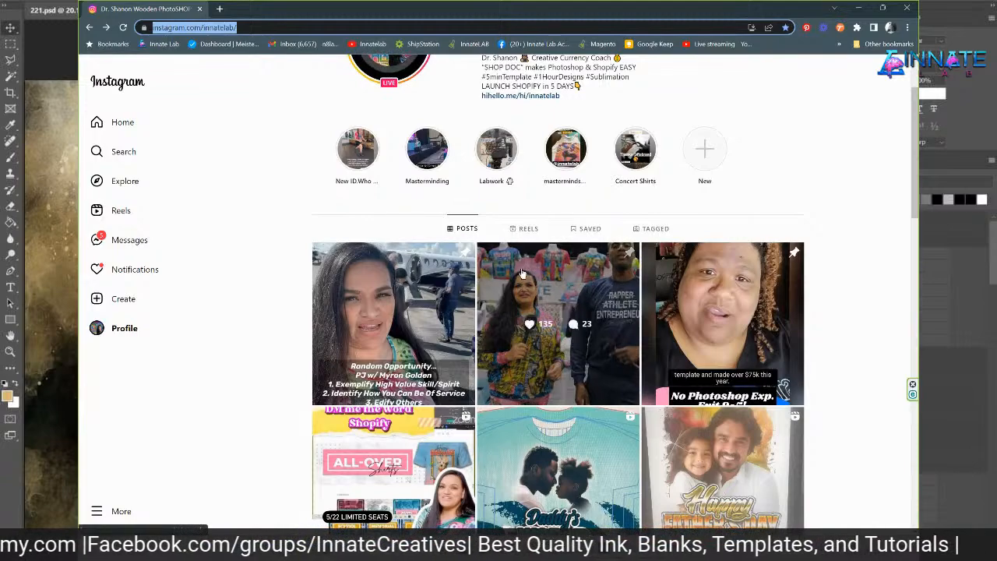
# - Browse the older shirt design and class posts in the profile's grid, and return to the profile header
pyautogui.scroll(-2, 522, 274)
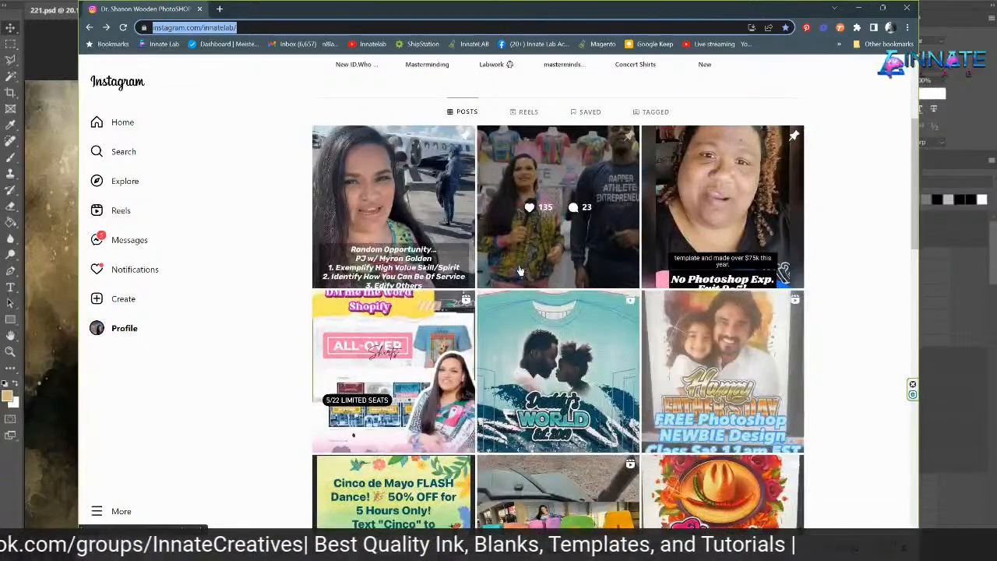
pyautogui.scroll(-1, 520, 273)
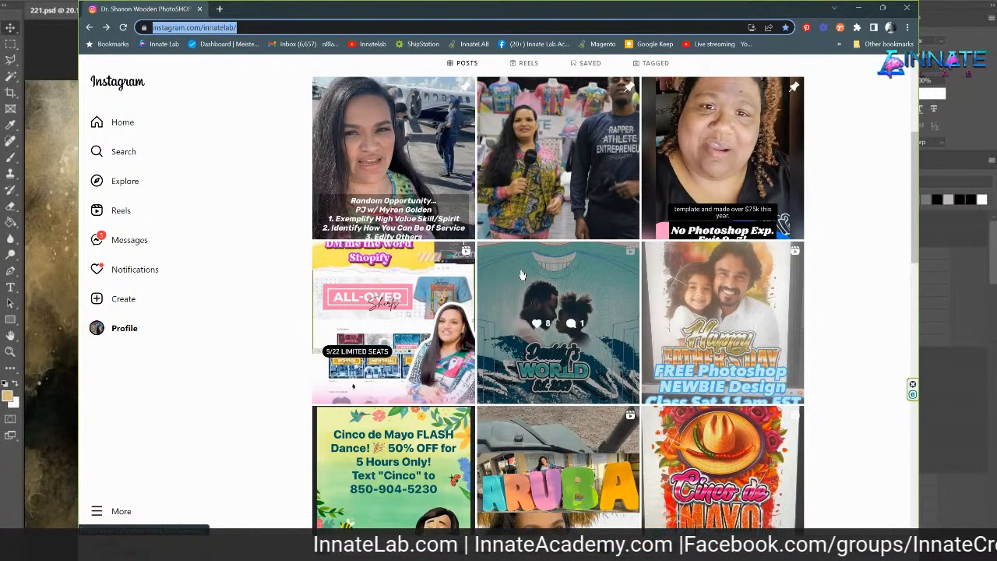
pyautogui.scroll(-1, 545, 335)
pyautogui.scroll(-4, 523, 343)
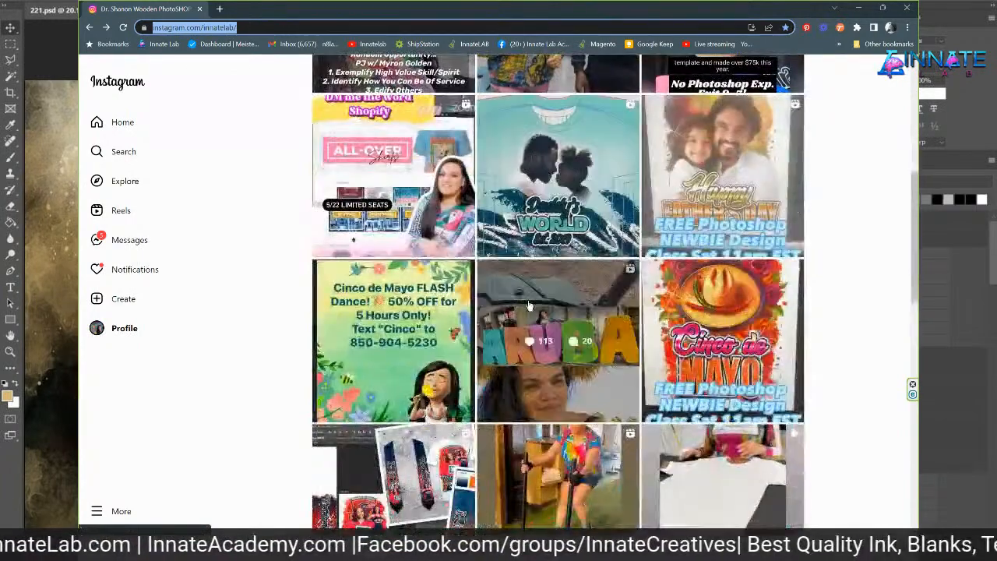
pyautogui.scroll(-4, 528, 297)
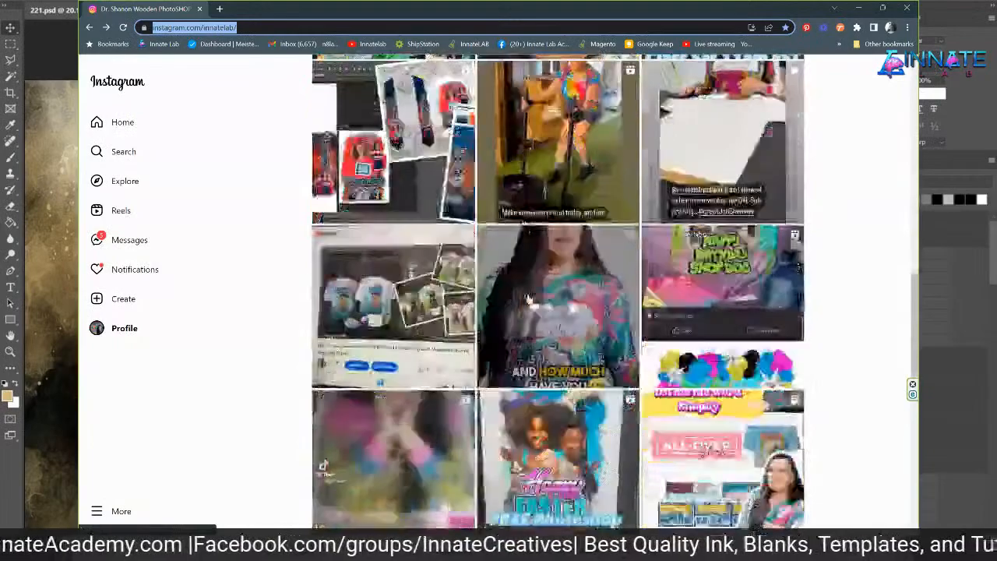
pyautogui.scroll(-2, 298, 243)
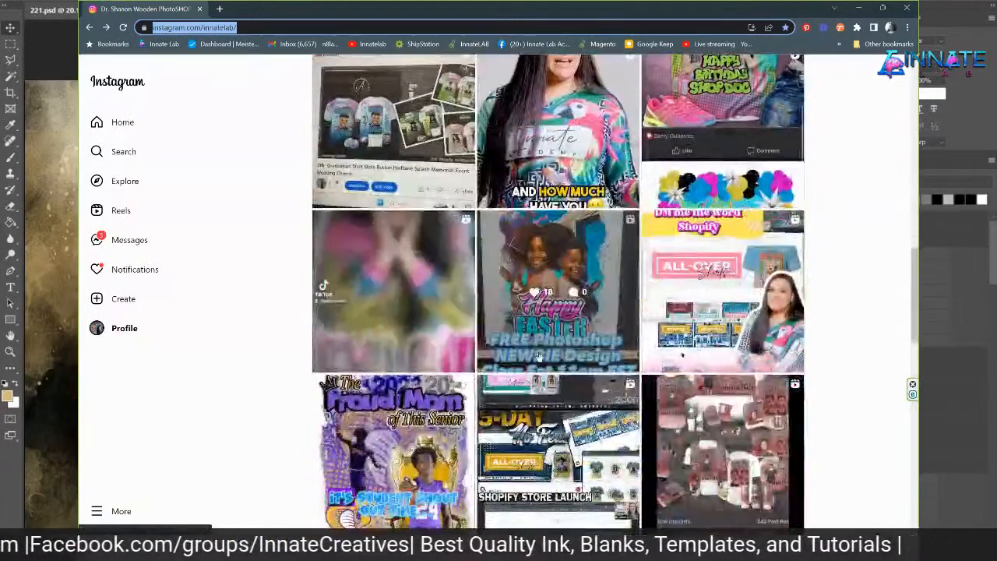
pyautogui.scroll(10, 656, 429)
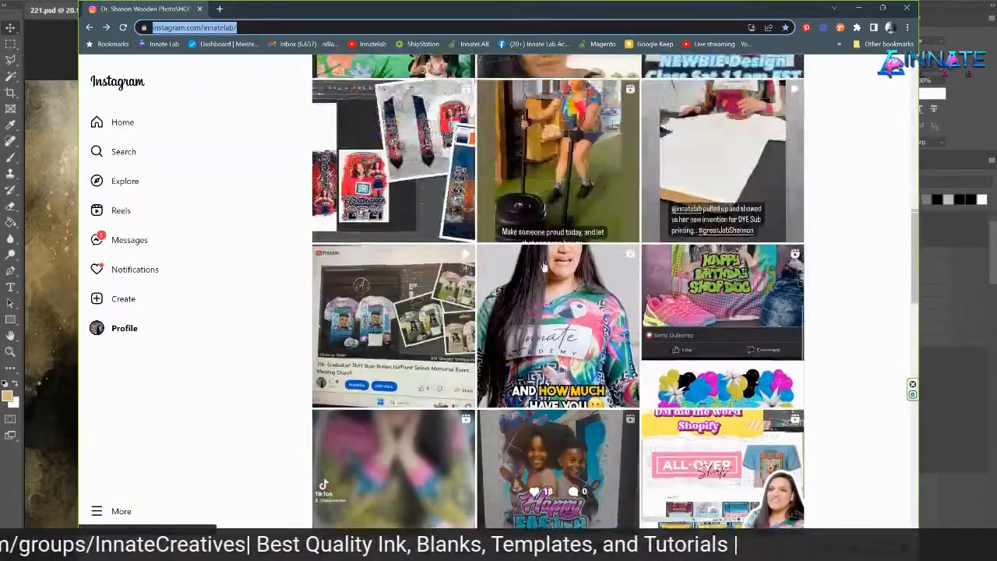
pyautogui.scroll(3, 544, 269)
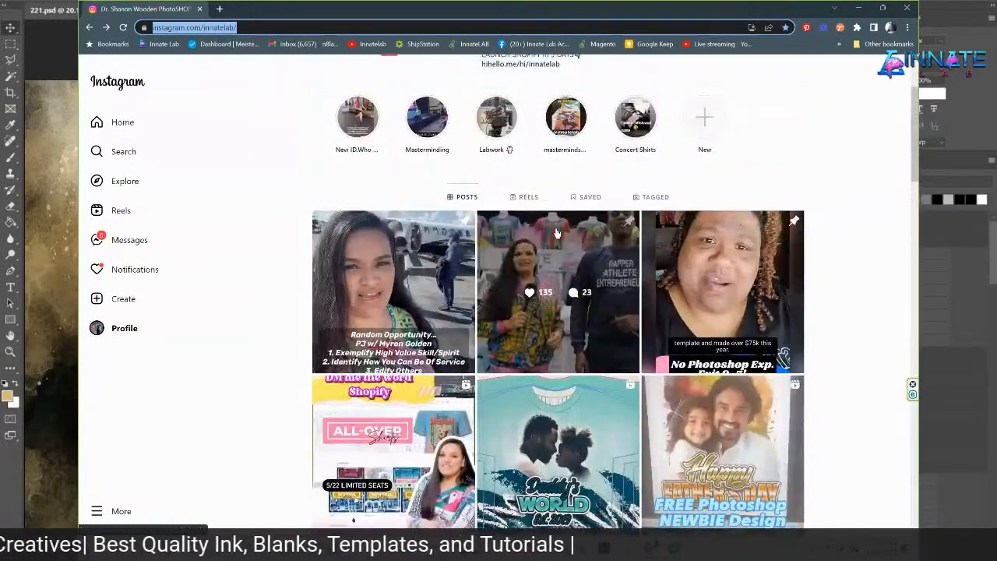
pyautogui.scroll(1, 612, 242)
pyautogui.scroll(1, 613, 243)
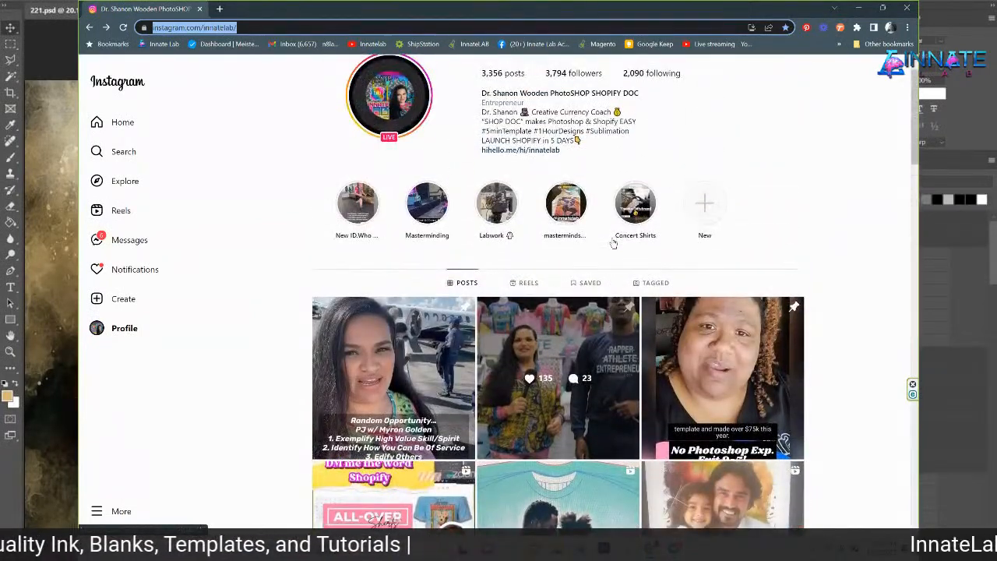